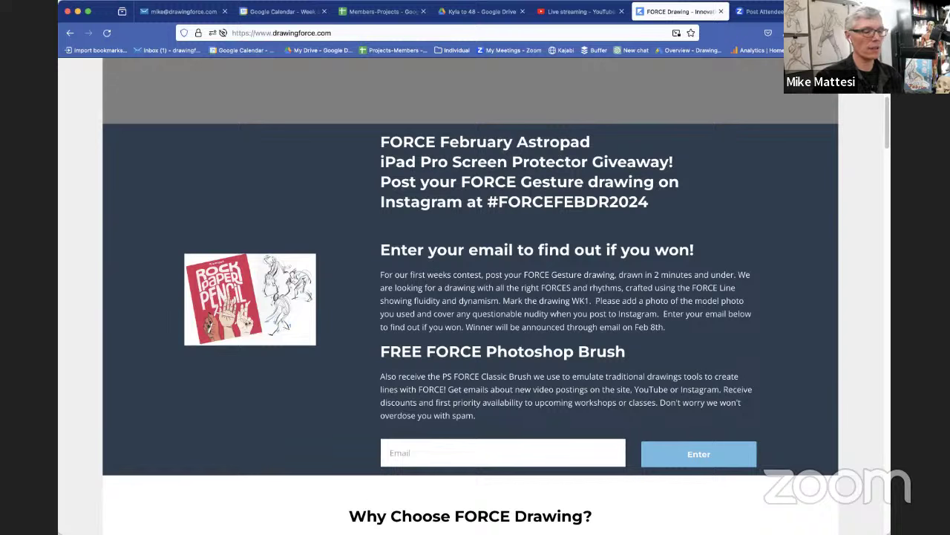
Step: Switch to the YouTube Studio live streaming page and dismiss the tip about inserting ads
{"action": "left_click", "coordinate": [576, 11]}
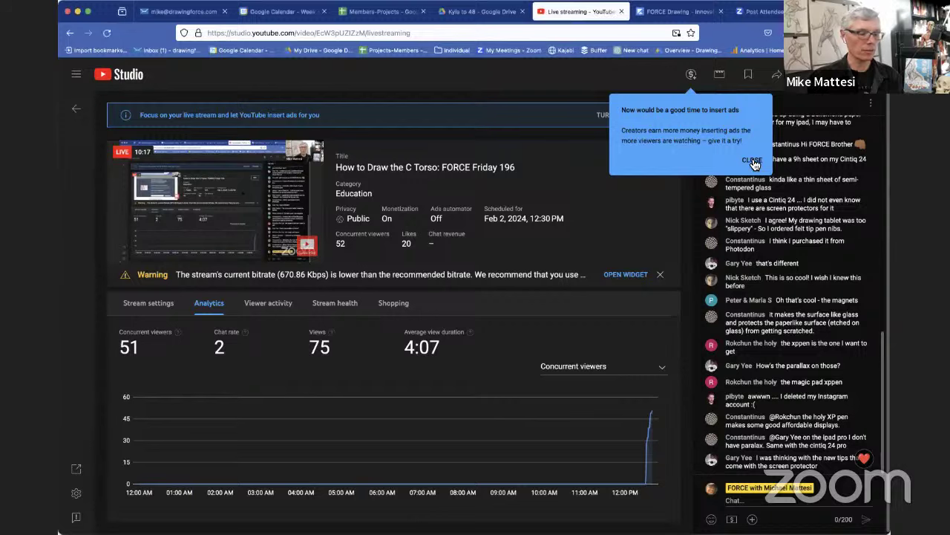
{"action": "left_click", "coordinate": [752, 161]}
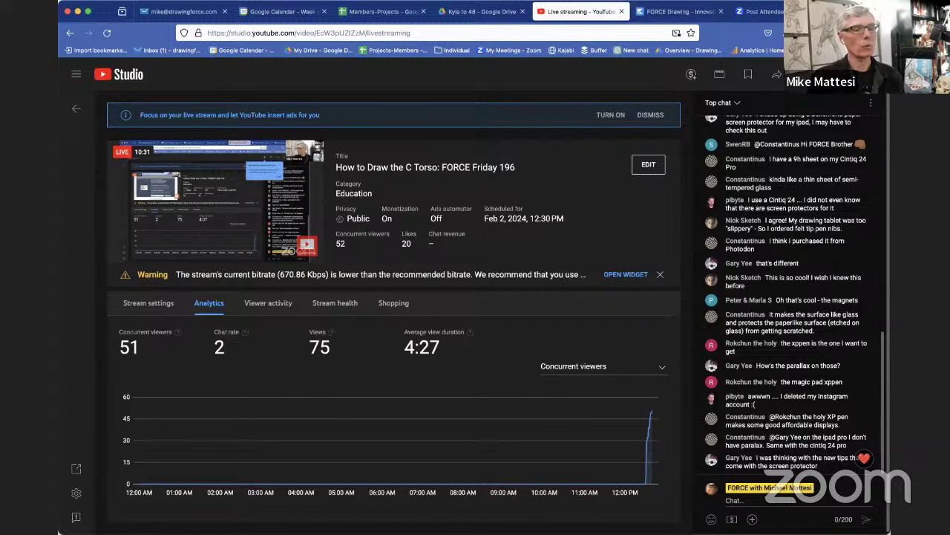
Step: Switch to Photoshop and show the 00012A layer for a closer look, keeping the FORCE February text layer hidden
{"action": "key", "text": "super+Tab"}
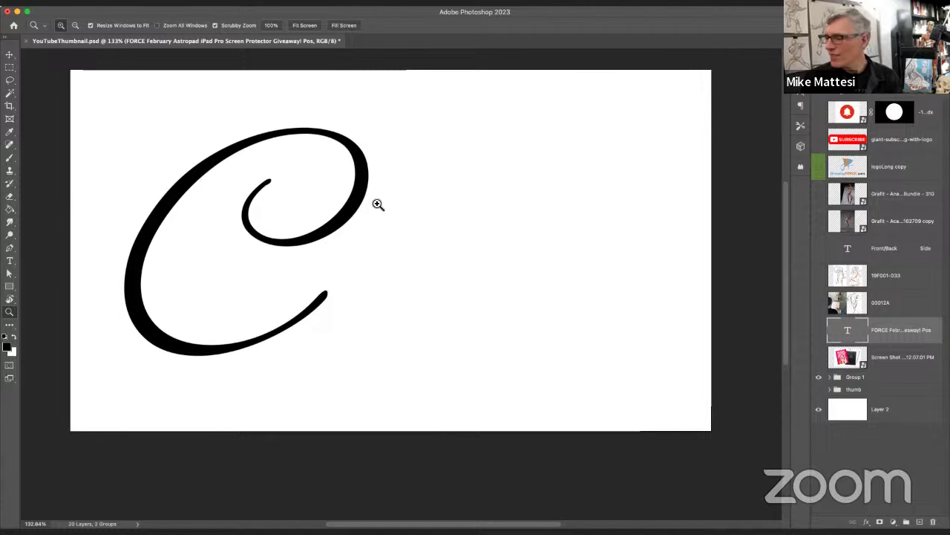
{"action": "left_click", "coordinate": [819, 330]}
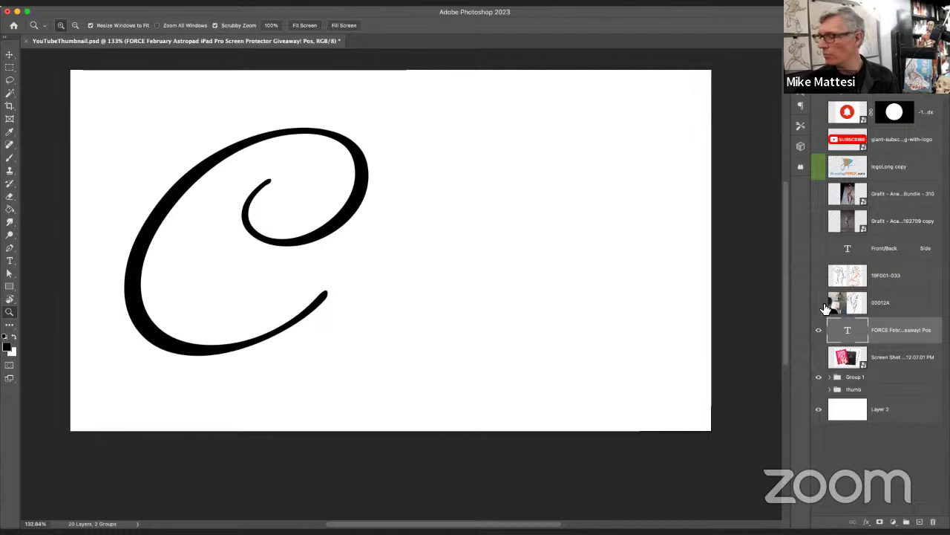
{"action": "left_click", "coordinate": [819, 302]}
{"action": "left_click", "coordinate": [819, 329]}
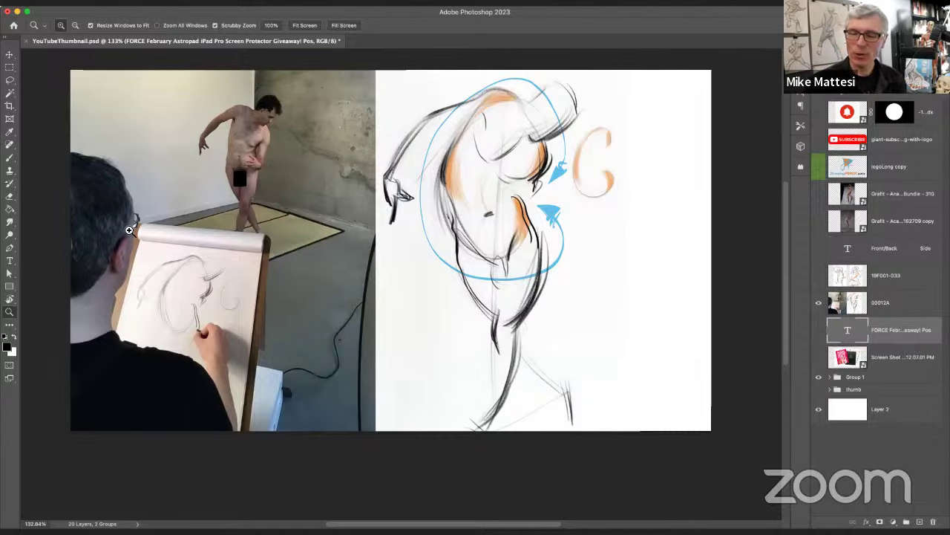
{"action": "left_click_drag", "start_coordinate": [194, 260], "coordinate": [205, 261]}
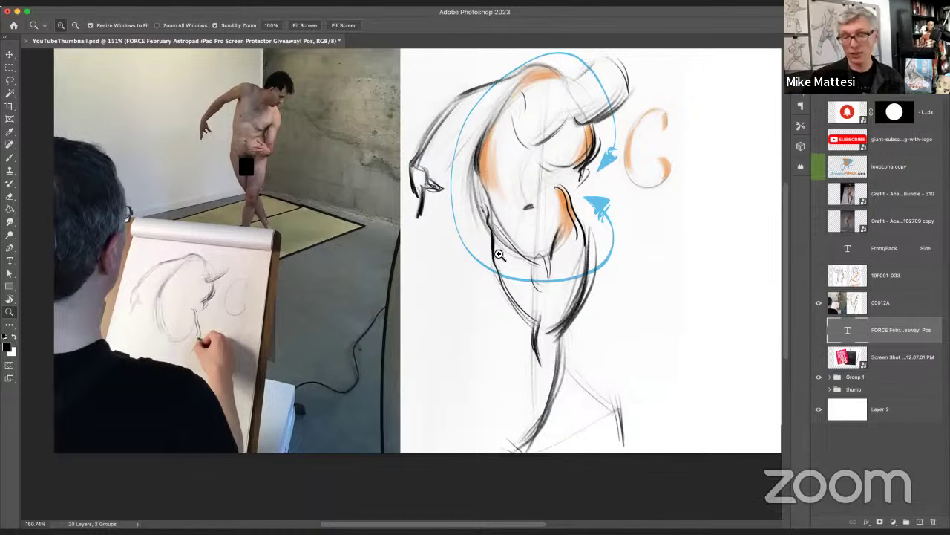
Step: Hide the 00012A layer and Group 1, and show the 19F001-033 figure drawings instead
{"action": "left_click", "coordinate": [819, 302]}
{"action": "left_click", "coordinate": [819, 276]}
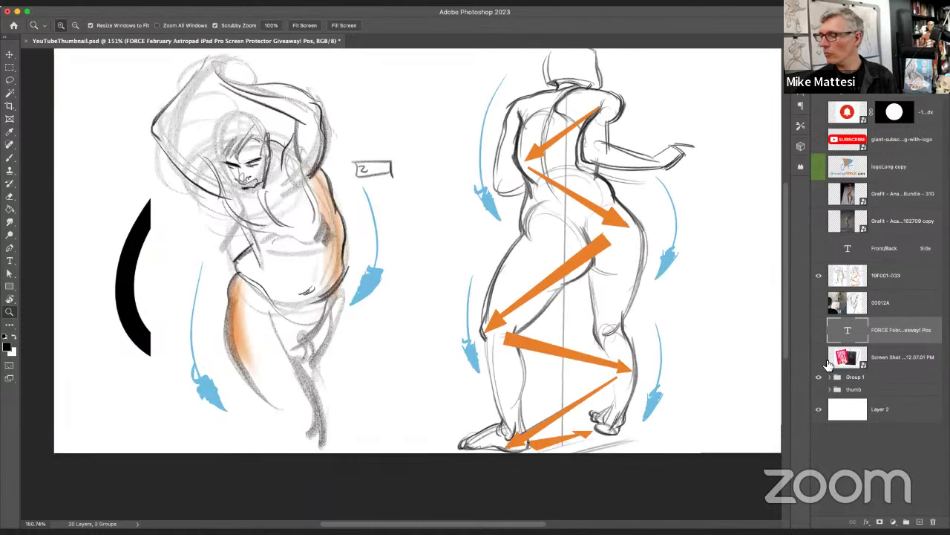
{"action": "left_click", "coordinate": [819, 377]}
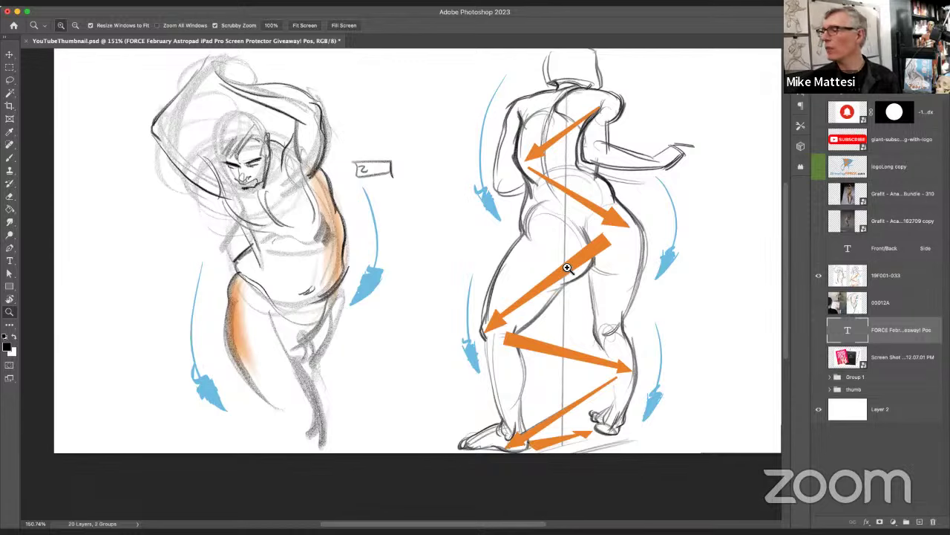
Step: Hide the 19F001-033 layer, then show and select the Front/Back Side text layer
{"action": "left_click", "coordinate": [819, 275]}
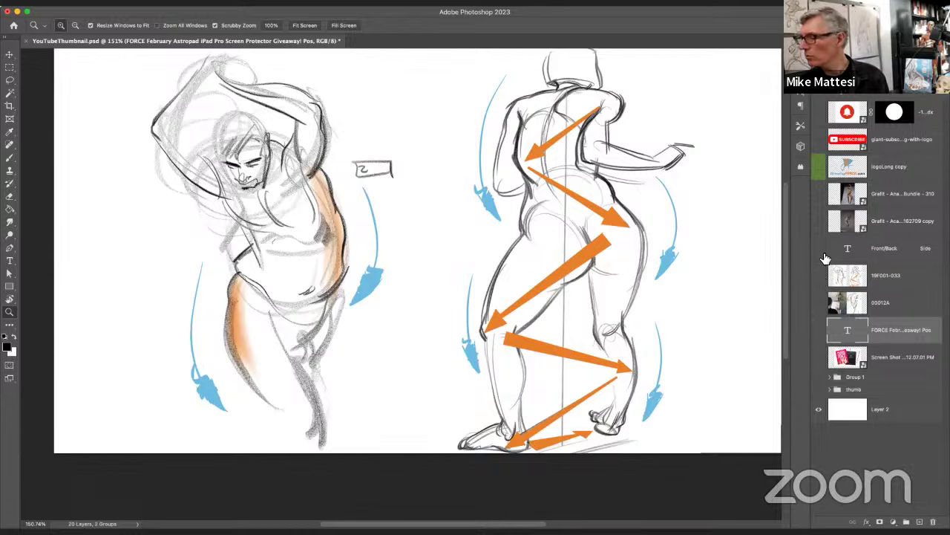
{"action": "left_click", "coordinate": [819, 249]}
{"action": "left_click", "coordinate": [879, 245]}
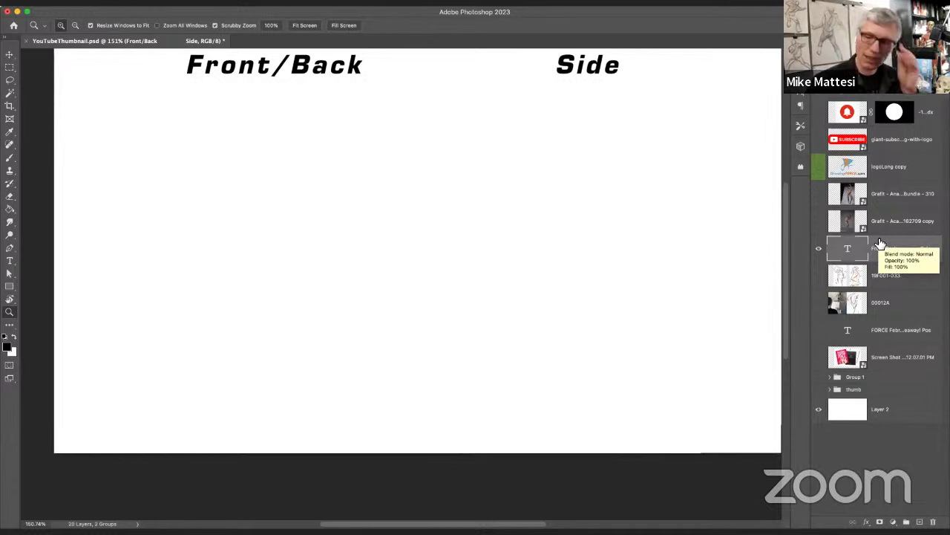
Step: Add a new layer above the text and brush a curved black underline beneath both the Front/Back and Side headings
{"action": "left_click", "coordinate": [10, 158]}
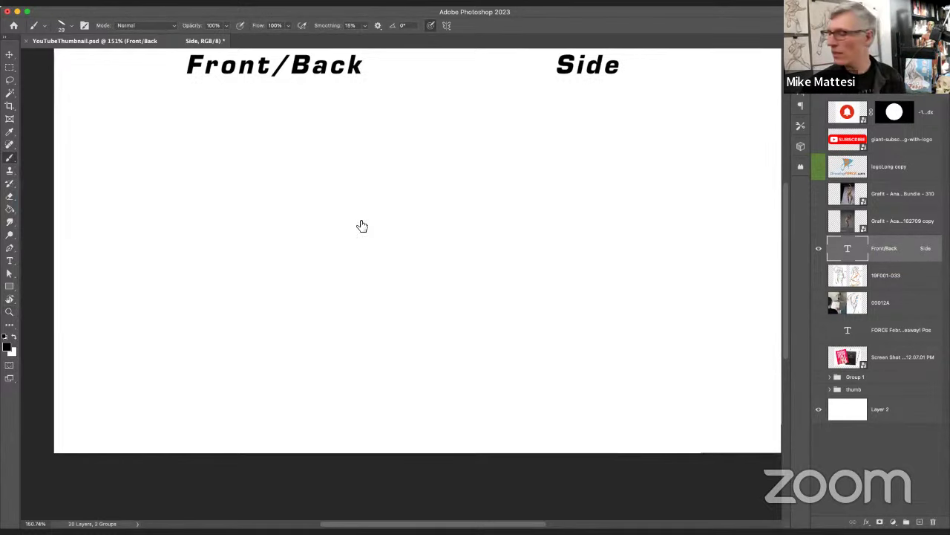
{"action": "left_click", "coordinate": [919, 521]}
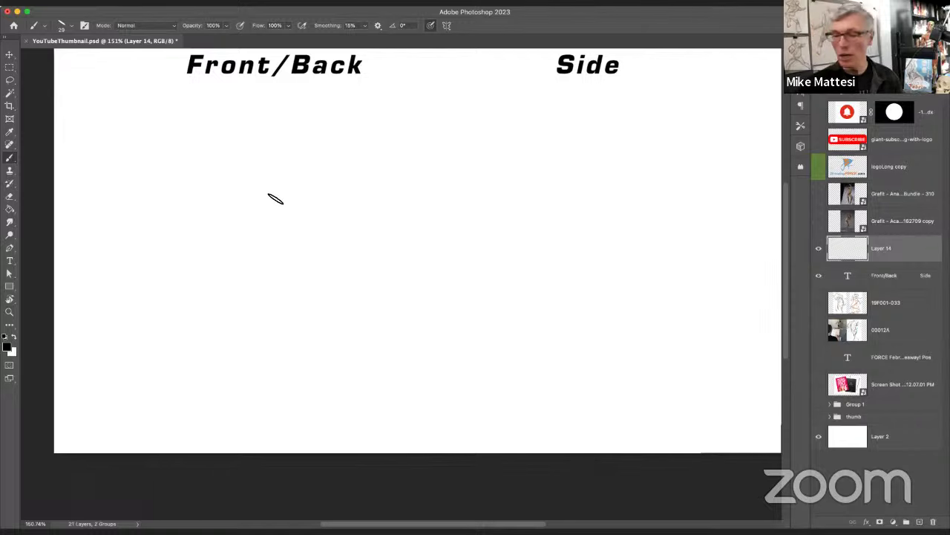
{"action": "left_click_drag", "start_coordinate": [170, 81], "coordinate": [375, 105]}
{"action": "left_click_drag", "start_coordinate": [519, 73], "coordinate": [670, 110]}
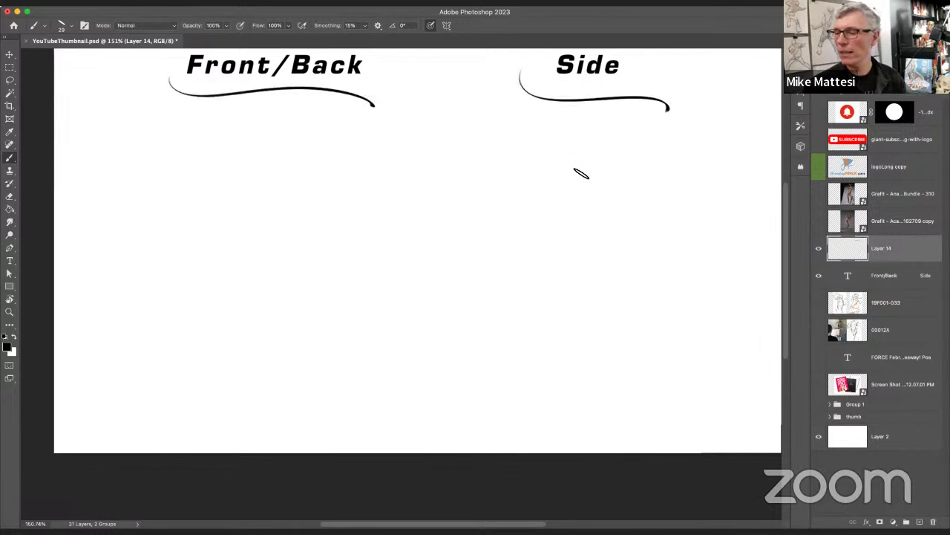
Step: Switch to the soft pencil-like brush preset with 50% flow and size it to about 72 px
{"action": "left_click", "coordinate": [800, 51]}
{"action": "left_click", "coordinate": [724, 136]}
{"action": "left_click", "coordinate": [774, 50]}
{"action": "mouse_move", "coordinate": [333, 174]}
{"action": "left_mouse_down"}
{"action": "mouse_move", "coordinate": [238, 168]}
{"action": "mouse_move", "coordinate": [278, 184]}
{"action": "mouse_move", "coordinate": [223, 174]}
{"action": "mouse_move", "coordinate": [297, 201]}
{"action": "mouse_move", "coordinate": [283, 191]}
{"action": "mouse_move", "coordinate": [291, 170]}
{"action": "left_mouse_up"}
{"action": "mouse_move", "coordinate": [240, 186]}
{"action": "left_mouse_down"}
{"action": "mouse_move", "coordinate": [221, 194]}
{"action": "mouse_move", "coordinate": [231, 190]}
{"action": "left_mouse_up"}
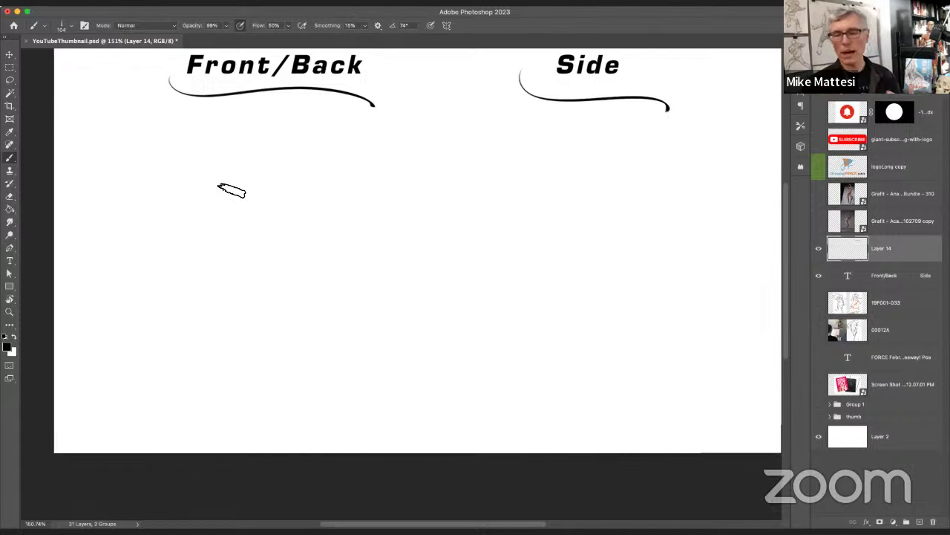
{"action": "left_click_drag", "start_coordinate": [247, 164], "coordinate": [208, 147]}
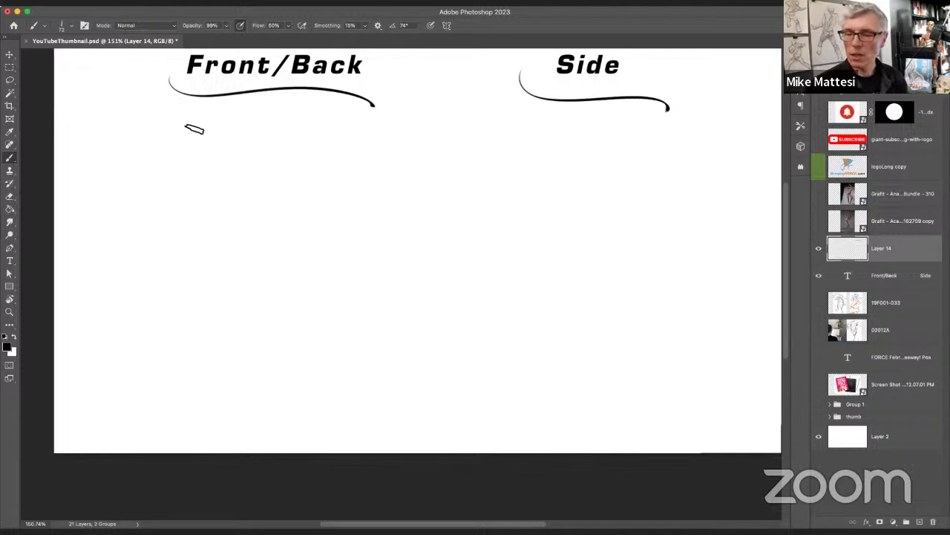
Step: Handwrite the column labels I and B side by side beneath the Front/Back heading
{"action": "mouse_move", "coordinate": [165, 119]}
{"action": "left_mouse_down"}
{"action": "mouse_move", "coordinate": [165, 135]}
{"action": "mouse_move", "coordinate": [183, 131]}
{"action": "left_mouse_up"}
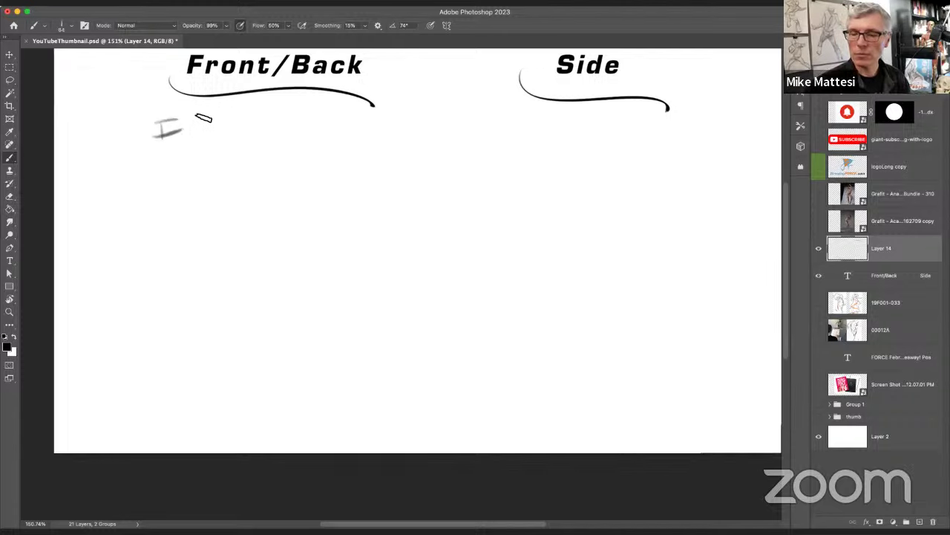
{"action": "left_click_drag", "start_coordinate": [324, 114], "coordinate": [345, 140]}
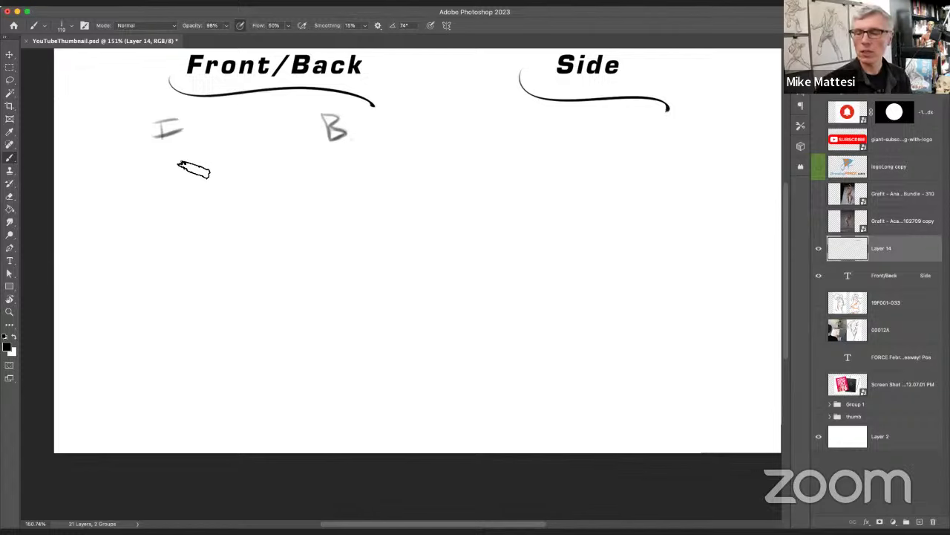
Step: Sketch slanted shoulder and hip lines converging to the right below the I label, joined on the left by a curved stroke
{"action": "left_click_drag", "start_coordinate": [222, 214], "coordinate": [153, 159]}
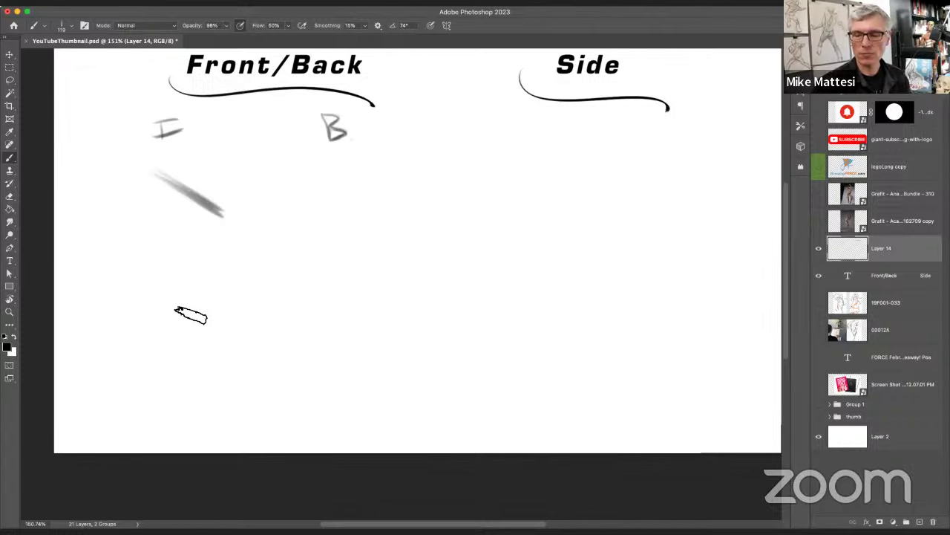
{"action": "mouse_move", "coordinate": [149, 332]}
{"action": "left_mouse_down"}
{"action": "mouse_move", "coordinate": [221, 290]}
{"action": "mouse_move", "coordinate": [150, 331]}
{"action": "left_mouse_up"}
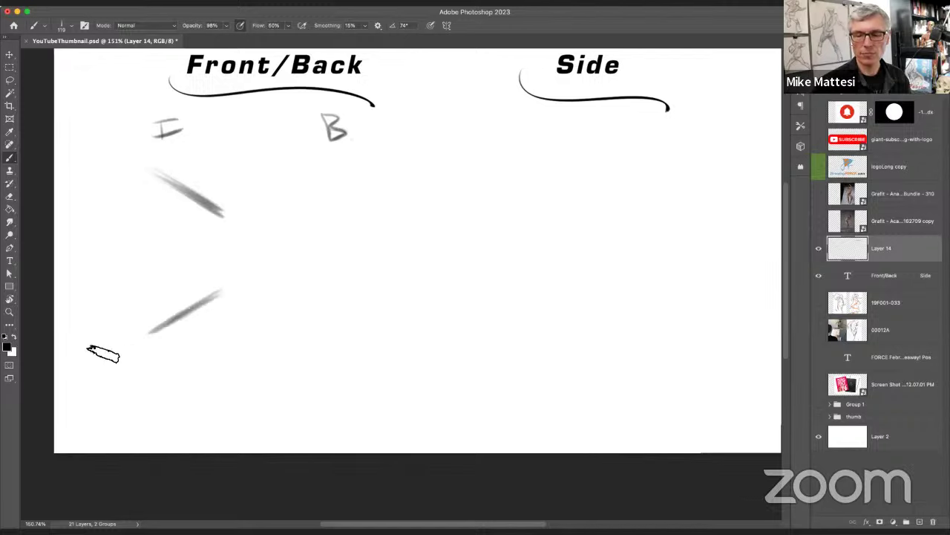
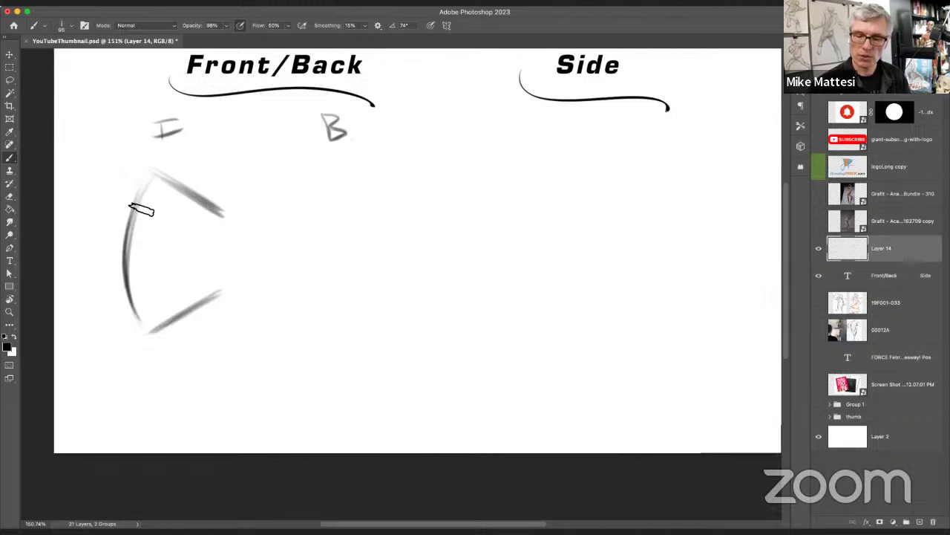
{"action": "left_click_drag", "start_coordinate": [129, 205], "coordinate": [171, 322]}
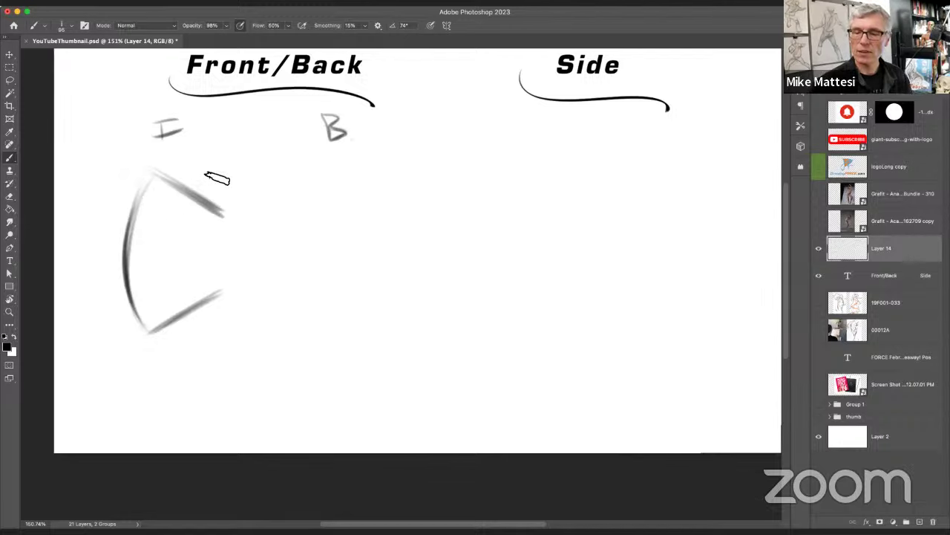
Step: Complete the C-shaped torso outline with rounded ribcage and pelvis curves, adding arrowheads that point into the pinched right side
{"action": "mouse_move", "coordinate": [148, 177]}
{"action": "left_mouse_down"}
{"action": "mouse_move", "coordinate": [217, 215]}
{"action": "mouse_move", "coordinate": [205, 239]}
{"action": "left_mouse_up"}
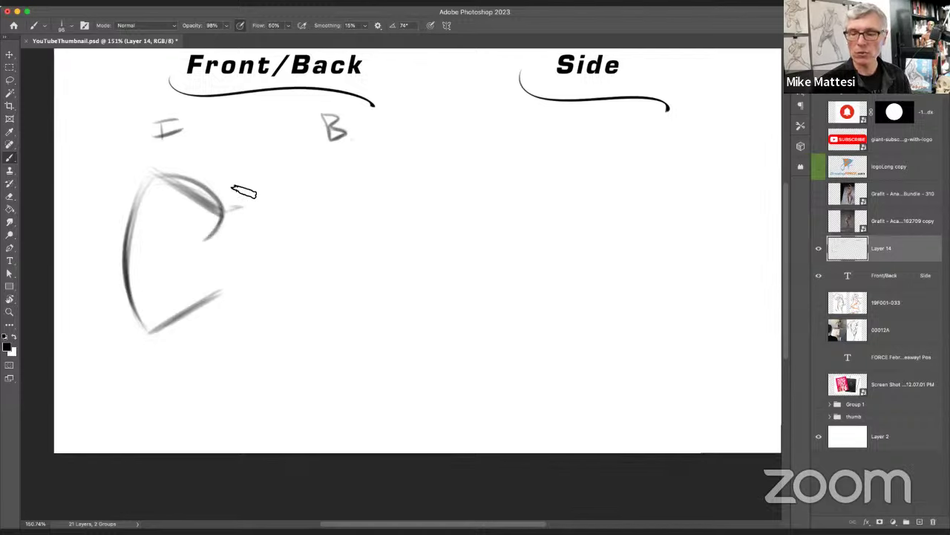
{"action": "mouse_move", "coordinate": [221, 212]}
{"action": "left_mouse_down"}
{"action": "mouse_move", "coordinate": [188, 259]}
{"action": "mouse_move", "coordinate": [206, 248]}
{"action": "left_mouse_up"}
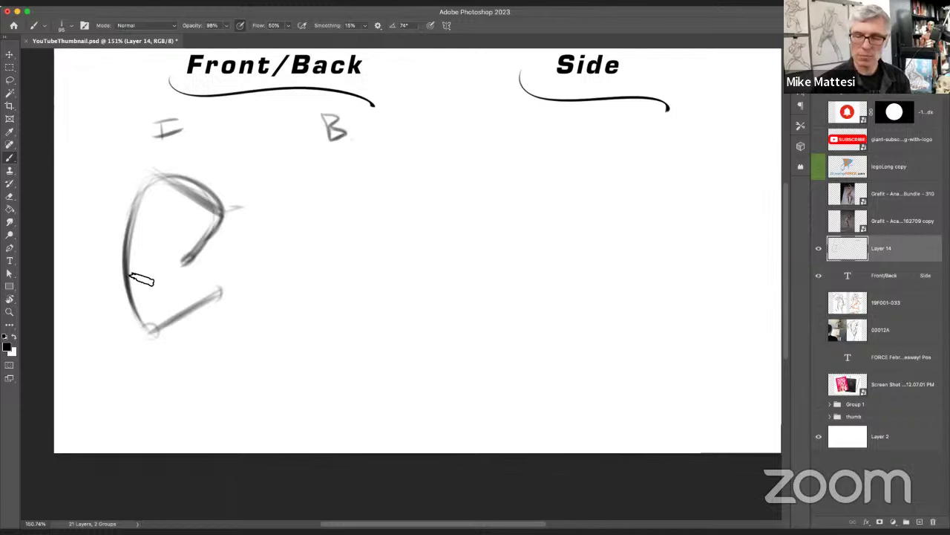
{"action": "mouse_move", "coordinate": [151, 329]}
{"action": "left_mouse_down"}
{"action": "mouse_move", "coordinate": [196, 367]}
{"action": "mouse_move", "coordinate": [230, 350]}
{"action": "mouse_move", "coordinate": [213, 344]}
{"action": "mouse_move", "coordinate": [236, 336]}
{"action": "left_mouse_up"}
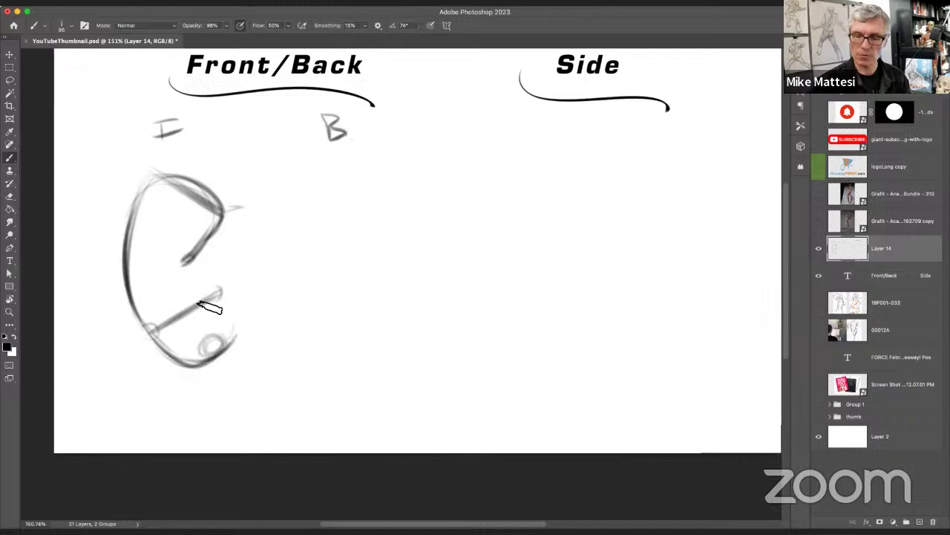
{"action": "mouse_move", "coordinate": [157, 327]}
{"action": "left_mouse_down"}
{"action": "mouse_move", "coordinate": [221, 294]}
{"action": "mouse_move", "coordinate": [242, 332]}
{"action": "left_mouse_up"}
{"action": "left_click_drag", "start_coordinate": [208, 286], "coordinate": [236, 334]}
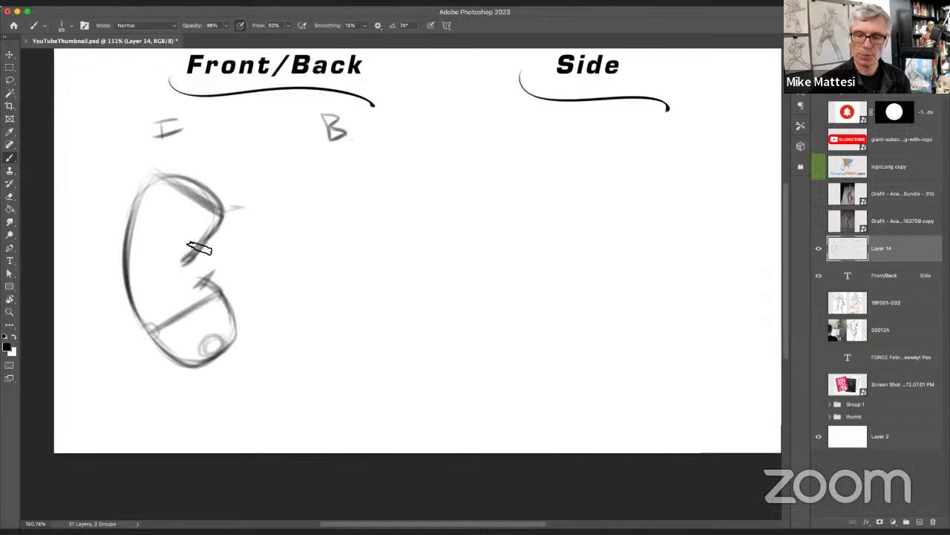
{"action": "left_click_drag", "start_coordinate": [201, 237], "coordinate": [188, 257]}
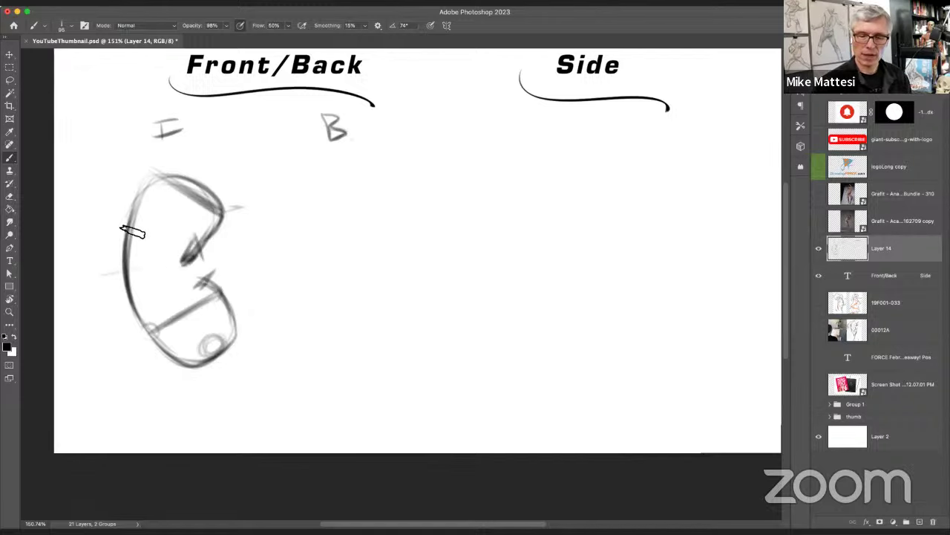
{"action": "left_click_drag", "start_coordinate": [178, 256], "coordinate": [169, 271]}
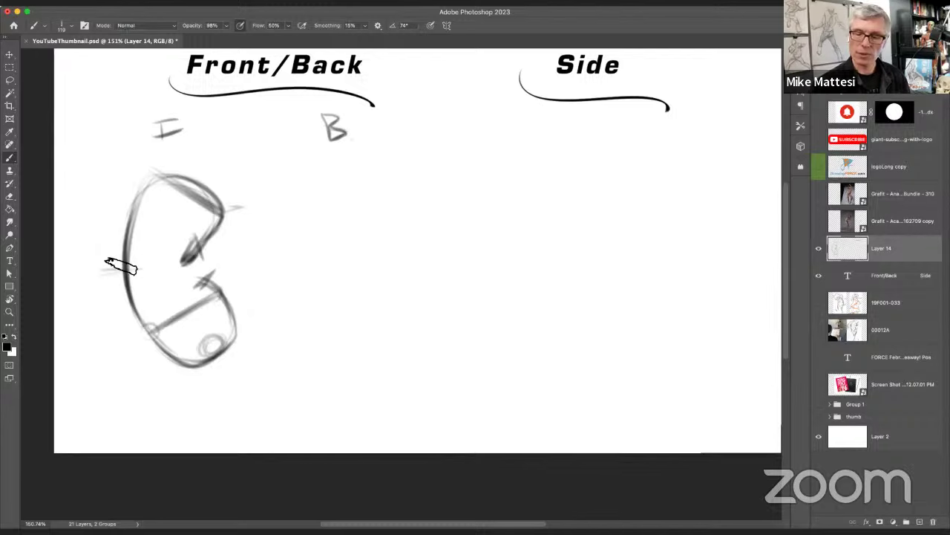
Step: Shade the inside of the torso's left curve in orange and add two orange arrows pointing toward it
{"action": "key", "text": "F6"}
{"action": "left_click", "coordinate": [839, 87]}
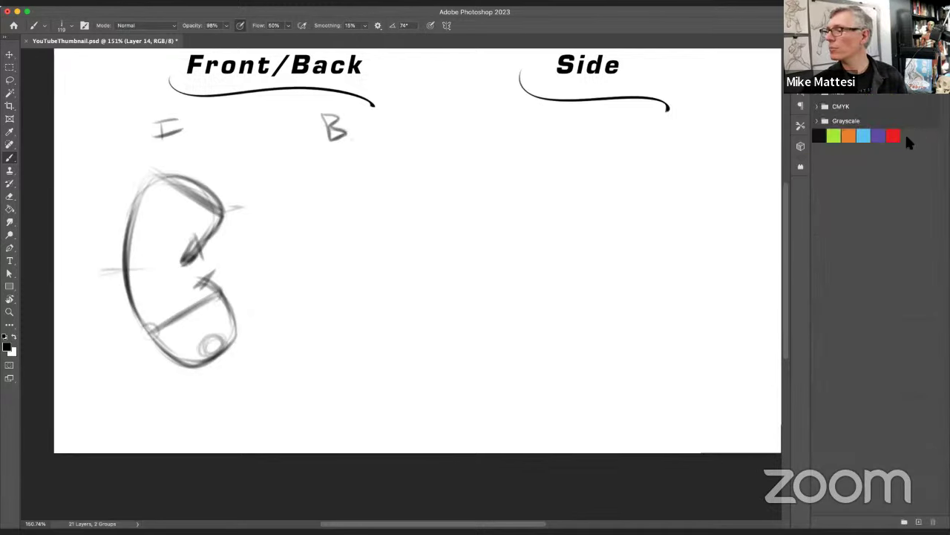
{"action": "left_click", "coordinate": [848, 135]}
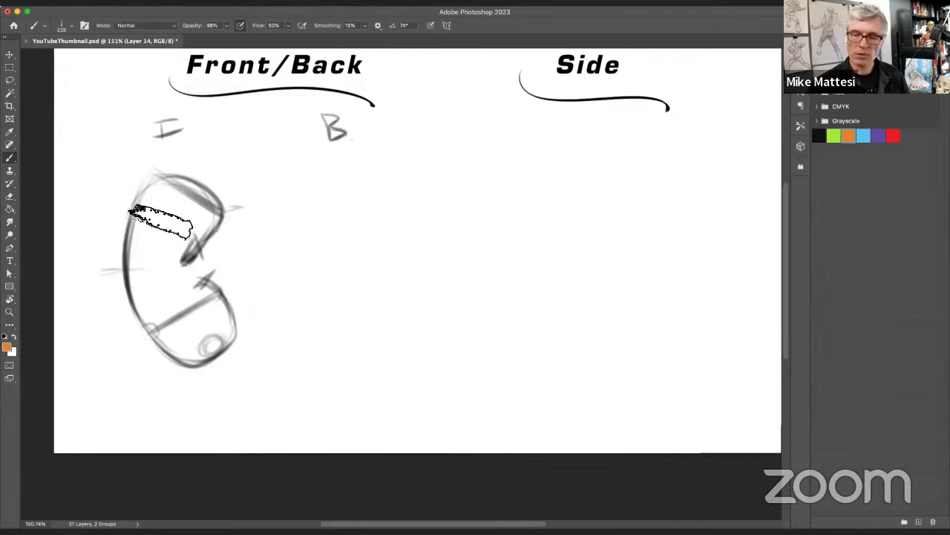
{"action": "mouse_move", "coordinate": [159, 217]}
{"action": "left_mouse_down"}
{"action": "mouse_move", "coordinate": [182, 337]}
{"action": "mouse_move", "coordinate": [154, 246]}
{"action": "mouse_move", "coordinate": [186, 316]}
{"action": "mouse_move", "coordinate": [156, 262]}
{"action": "mouse_move", "coordinate": [181, 274]}
{"action": "mouse_move", "coordinate": [180, 324]}
{"action": "left_mouse_up"}
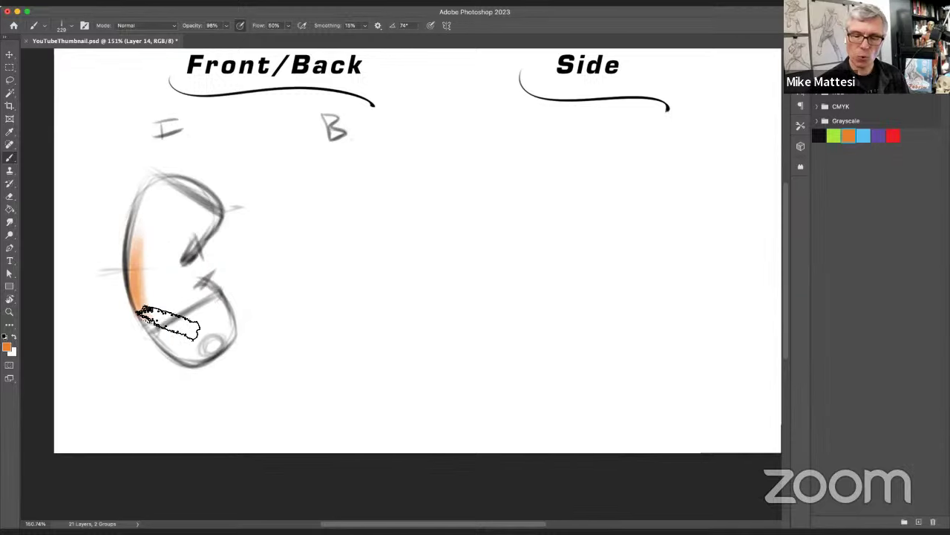
{"action": "mouse_move", "coordinate": [199, 255]}
{"action": "left_mouse_down"}
{"action": "mouse_move", "coordinate": [134, 264]}
{"action": "mouse_move", "coordinate": [171, 261]}
{"action": "mouse_move", "coordinate": [195, 278]}
{"action": "mouse_move", "coordinate": [166, 270]}
{"action": "left_mouse_up"}
Step: Draw a light blue force curve outside the torso's left side and two blue directional curves aimed at the pinched right side
{"action": "left_click", "coordinate": [865, 136]}
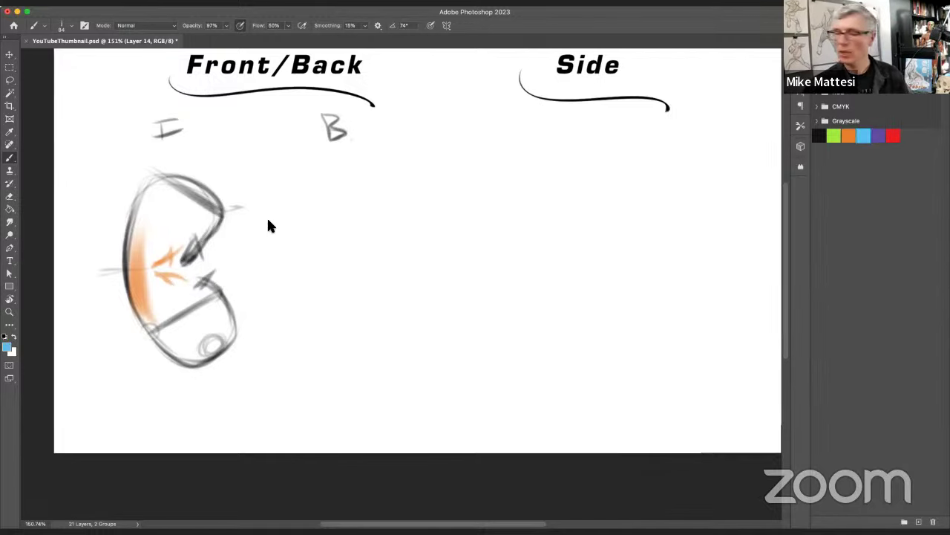
{"action": "left_click_drag", "start_coordinate": [115, 197], "coordinate": [160, 379]}
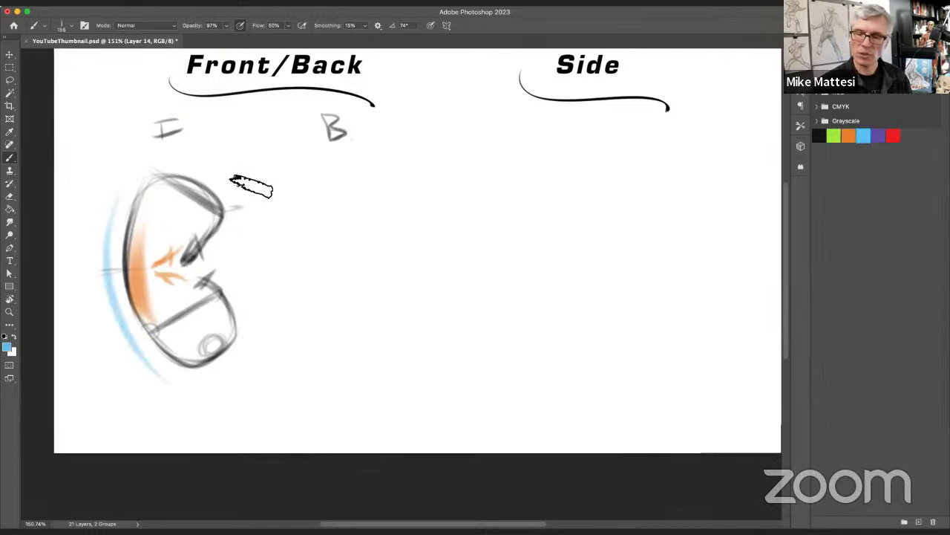
{"action": "left_click_drag", "start_coordinate": [278, 170], "coordinate": [230, 229]}
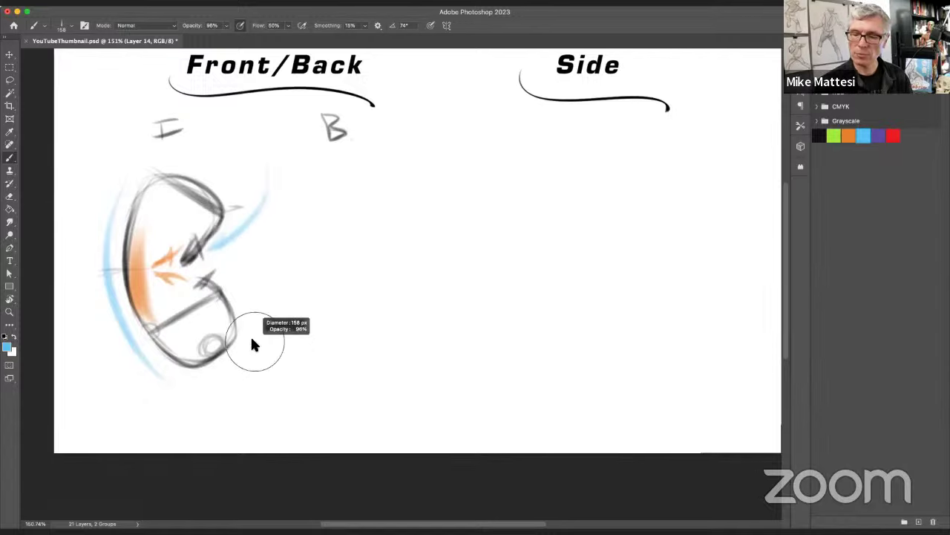
{"action": "left_click_drag", "start_coordinate": [254, 340], "coordinate": [251, 272]}
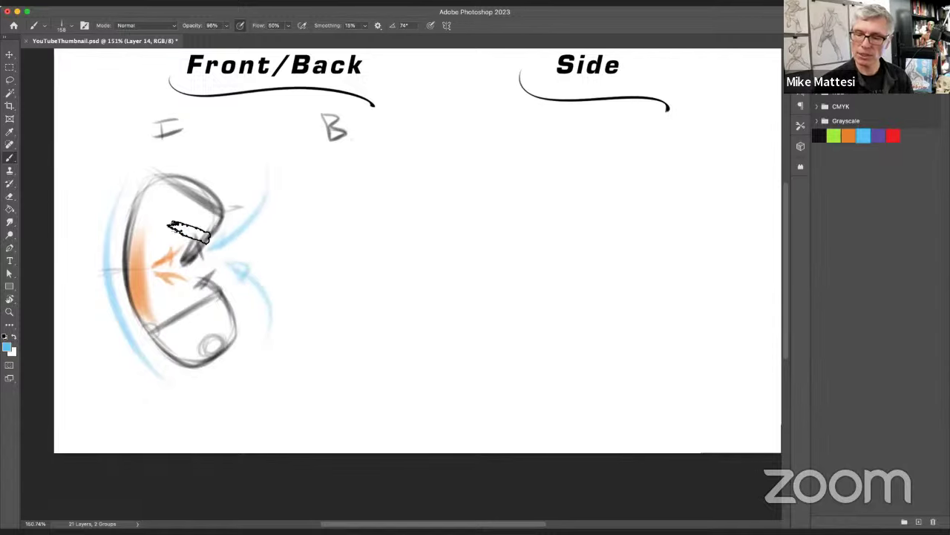
{"action": "left_click", "coordinate": [138, 315], "text": "alt"}
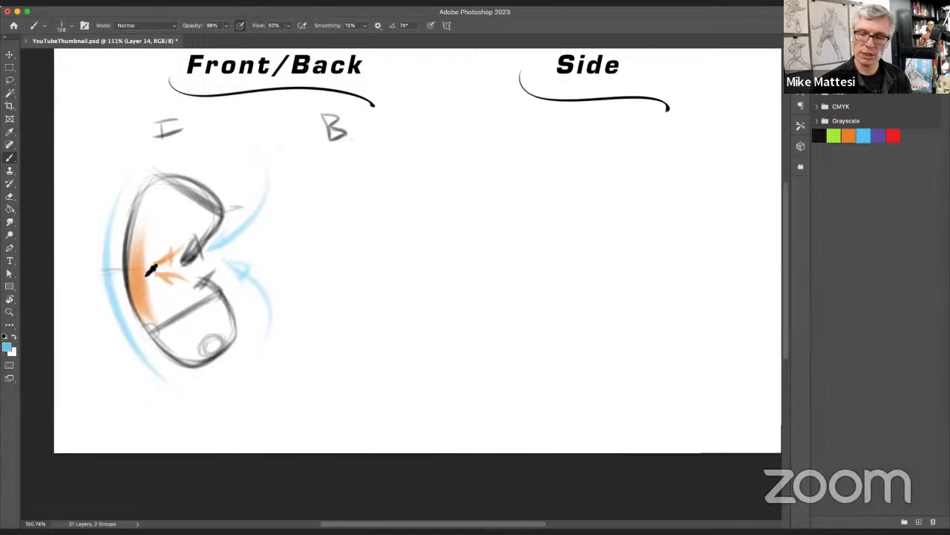
Step: Add orange strokes outside the torso's left curve, and black circles and small arrows around the shoulder and pinched side
{"action": "left_click_drag", "start_coordinate": [104, 308], "coordinate": [98, 265]}
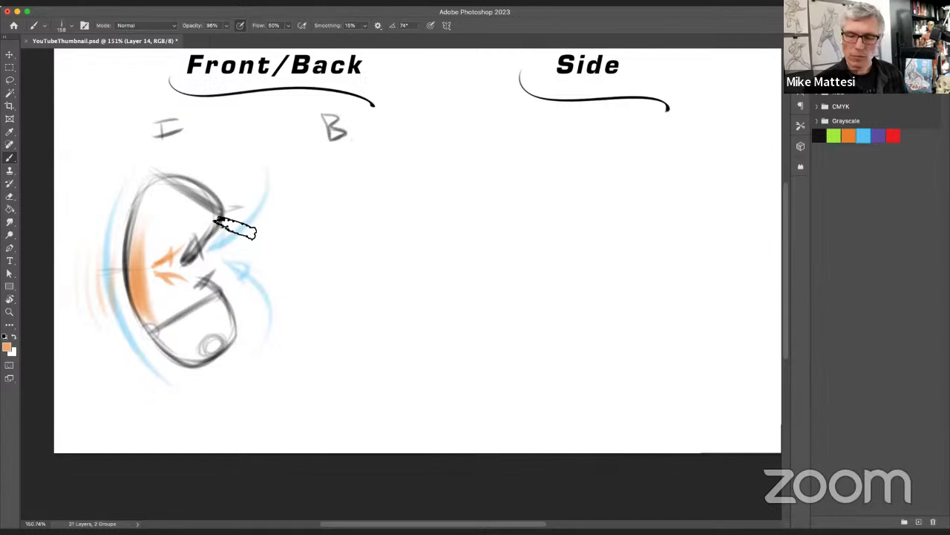
{"action": "key", "text": "d"}
{"action": "left_click_drag", "start_coordinate": [194, 264], "coordinate": [175, 263]}
{"action": "left_click_drag", "start_coordinate": [250, 224], "coordinate": [248, 220]}
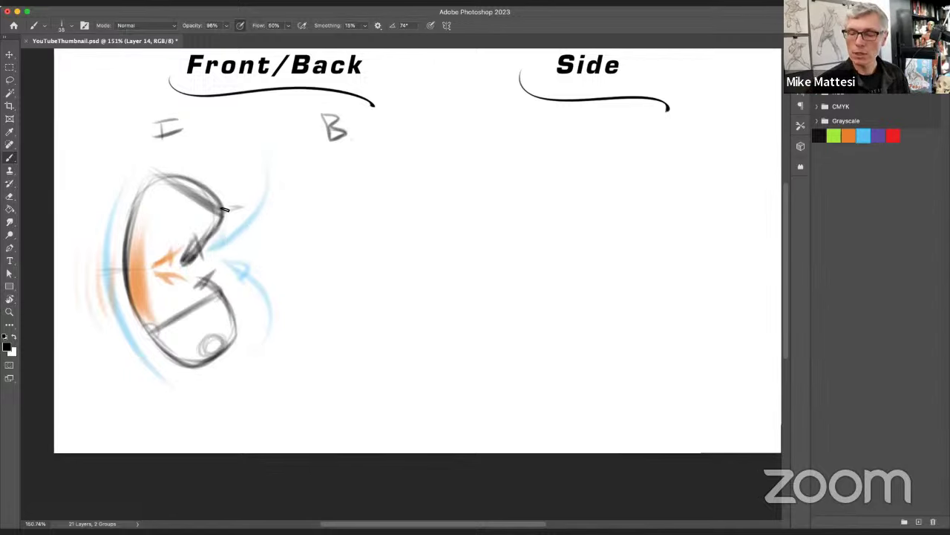
{"action": "mouse_move", "coordinate": [216, 199]}
{"action": "left_mouse_down"}
{"action": "mouse_move", "coordinate": [228, 224]}
{"action": "mouse_move", "coordinate": [231, 216]}
{"action": "mouse_move", "coordinate": [248, 253]}
{"action": "left_mouse_up"}
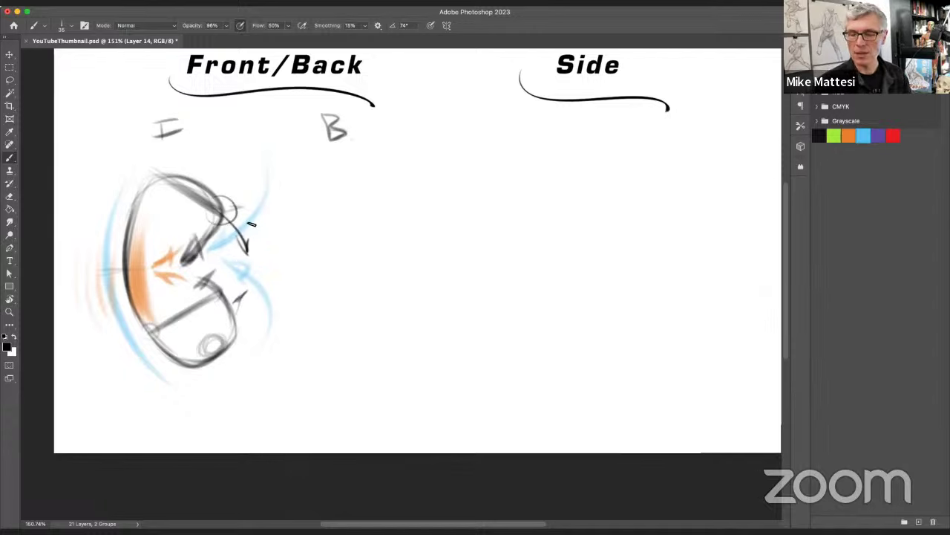
{"action": "left_click_drag", "start_coordinate": [231, 212], "coordinate": [215, 217]}
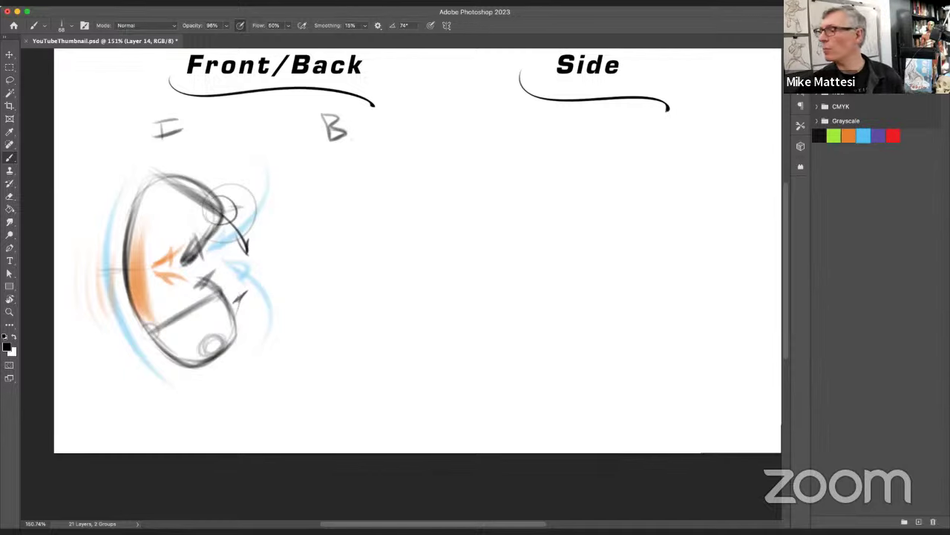
Step: Review reference layers 19F001-033 and 00012A with the sketch and heading text hidden, and bring Layer 14 back into view
{"action": "key", "text": "F7"}
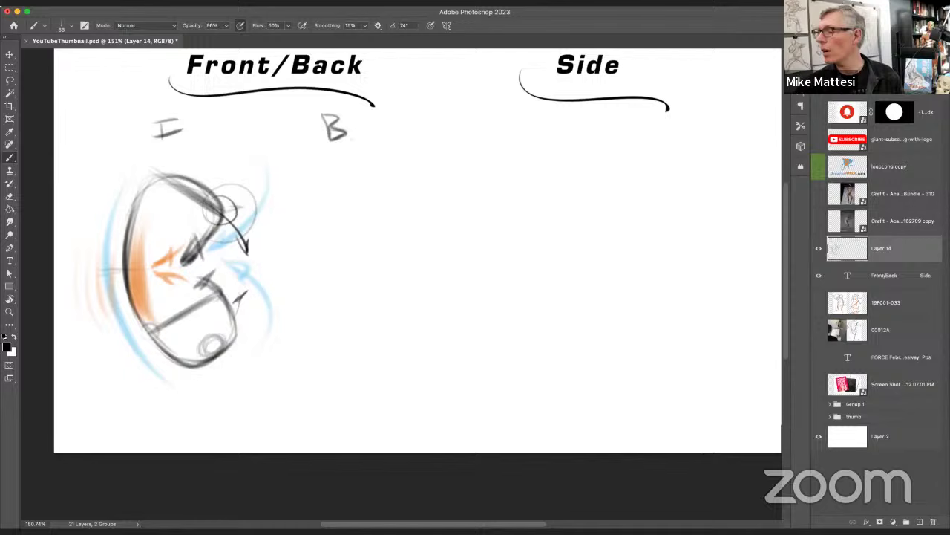
{"action": "left_click", "coordinate": [819, 303]}
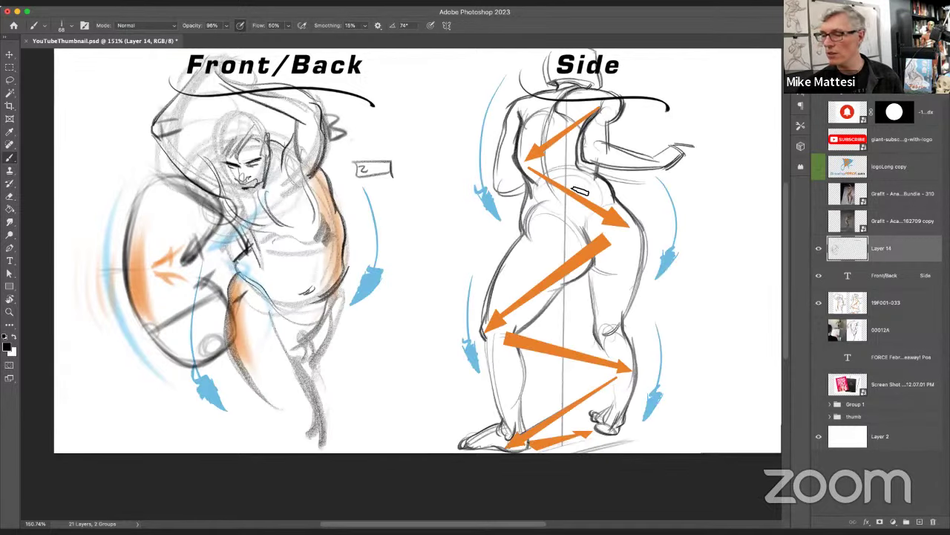
{"action": "left_click", "coordinate": [819, 249]}
{"action": "left_click", "coordinate": [819, 276]}
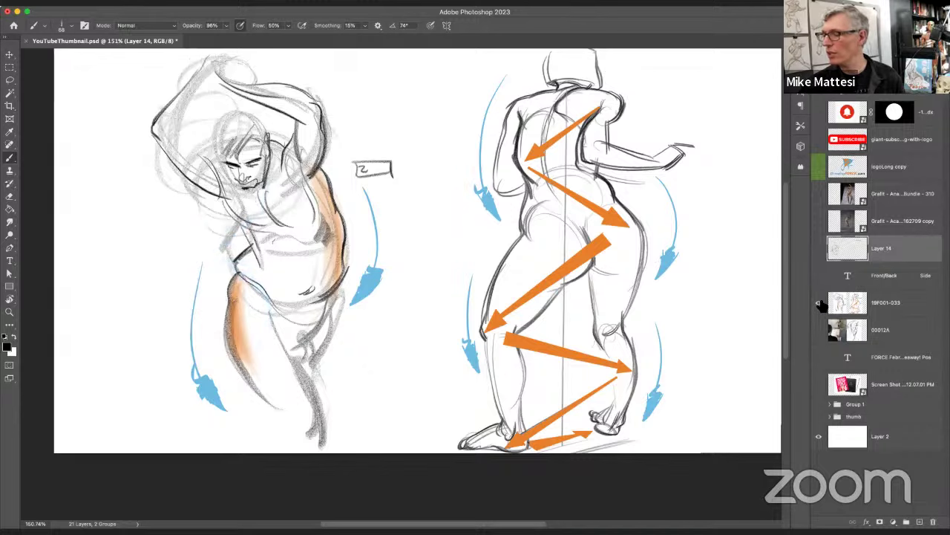
{"action": "left_click", "coordinate": [820, 304]}
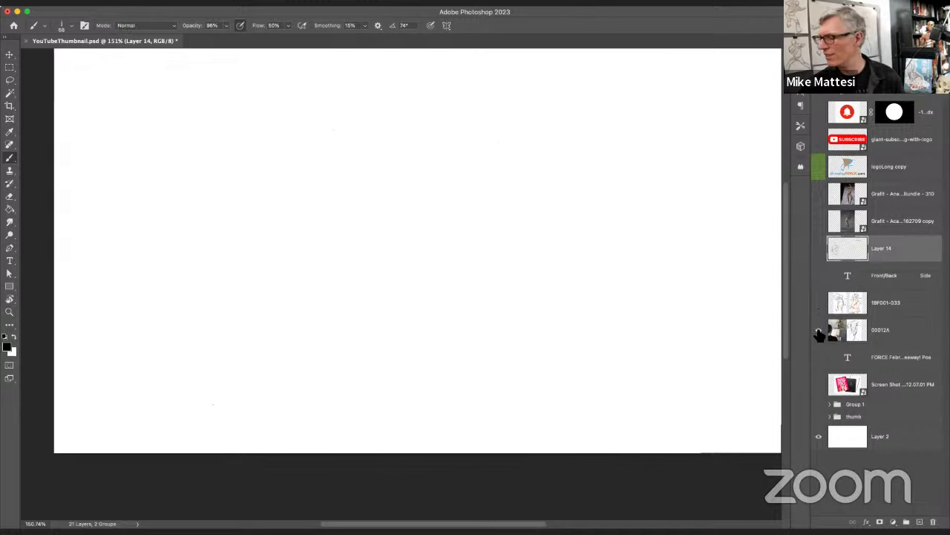
{"action": "left_click", "coordinate": [820, 331]}
{"action": "left_click", "coordinate": [820, 332]}
{"action": "left_click", "coordinate": [820, 249]}
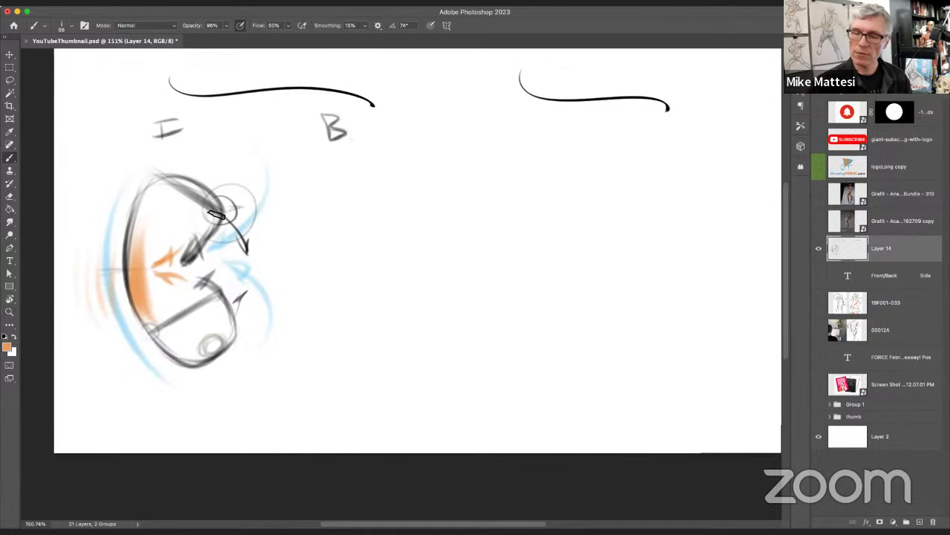
Step: Mark orange joints at the shoulder, left curve and hip, connect them with diagonal force lines, and number them 1 to 3
{"action": "left_click_drag", "start_coordinate": [216, 214], "coordinate": [209, 216]}
{"action": "mouse_move", "coordinate": [134, 247]}
{"action": "left_mouse_down"}
{"action": "mouse_move", "coordinate": [138, 277]}
{"action": "mouse_move", "coordinate": [111, 267]}
{"action": "mouse_move", "coordinate": [167, 274]}
{"action": "left_mouse_up"}
{"action": "left_click_drag", "start_coordinate": [220, 297], "coordinate": [227, 311]}
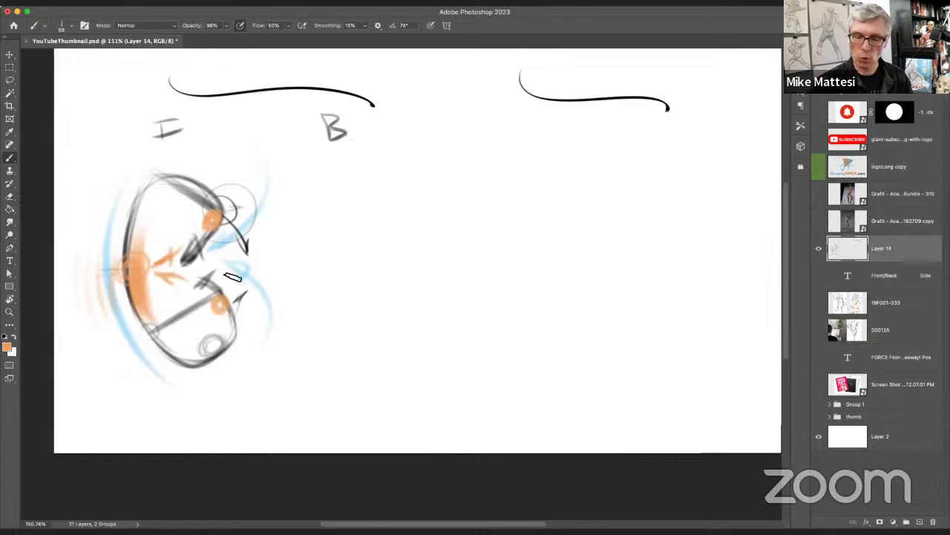
{"action": "mouse_move", "coordinate": [312, 169]}
{"action": "left_mouse_down"}
{"action": "mouse_move", "coordinate": [106, 270]}
{"action": "mouse_move", "coordinate": [277, 334]}
{"action": "left_mouse_up"}
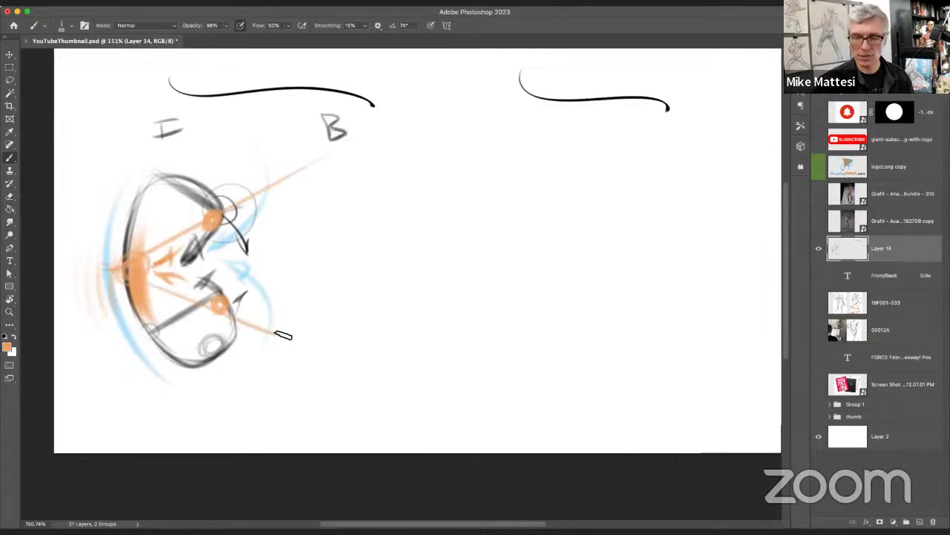
{"action": "mouse_move", "coordinate": [312, 171]}
{"action": "left_mouse_down"}
{"action": "mouse_move", "coordinate": [130, 268]}
{"action": "mouse_move", "coordinate": [250, 322]}
{"action": "left_mouse_up"}
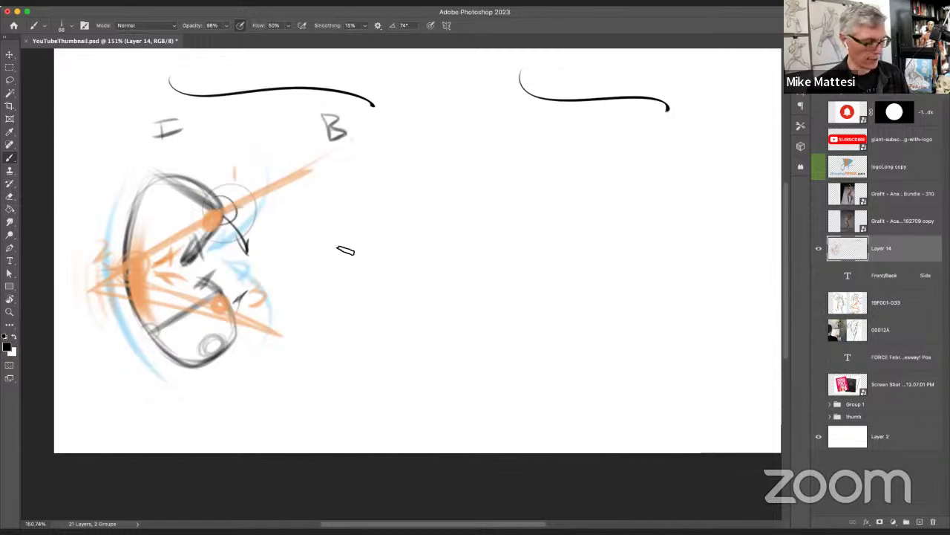
Step: Sketch black zigzagging curves to the right of the torso, turning from shoulder to waist and down to the hip
{"action": "left_click_drag", "start_coordinate": [345, 251], "coordinate": [363, 248]}
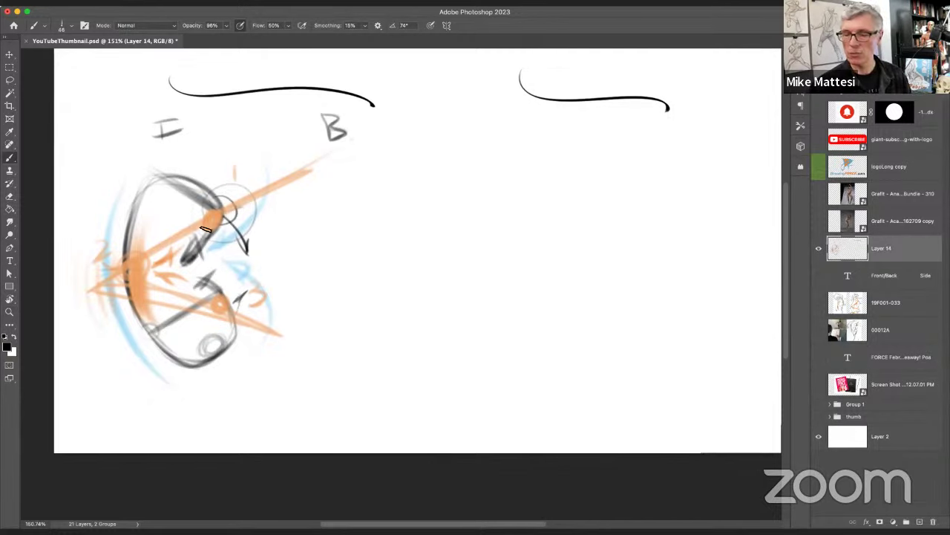
{"action": "mouse_move", "coordinate": [412, 176]}
{"action": "left_mouse_down"}
{"action": "mouse_move", "coordinate": [405, 234]}
{"action": "mouse_move", "coordinate": [426, 229]}
{"action": "mouse_move", "coordinate": [412, 228]}
{"action": "left_mouse_up"}
{"action": "mouse_move", "coordinate": [297, 283]}
{"action": "left_mouse_down"}
{"action": "mouse_move", "coordinate": [335, 233]}
{"action": "mouse_move", "coordinate": [355, 228]}
{"action": "left_mouse_up"}
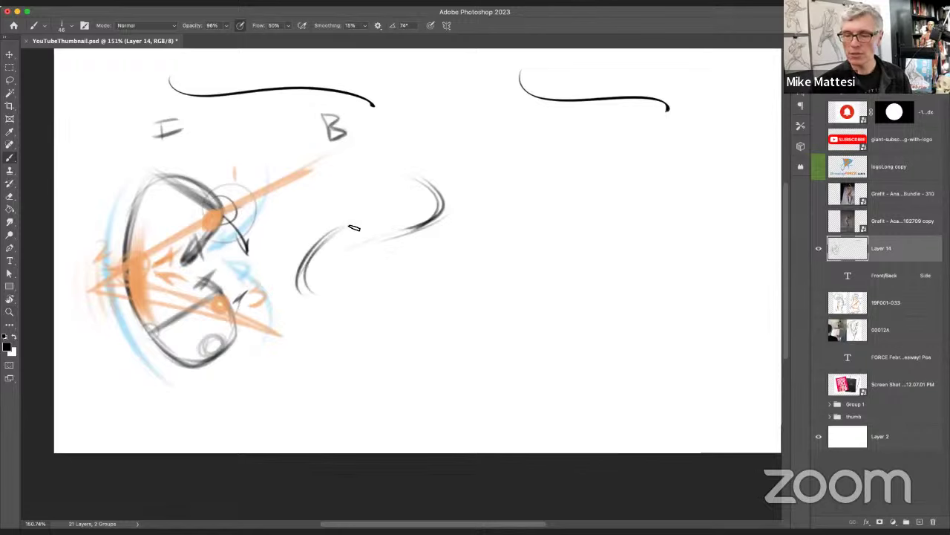
{"action": "left_click_drag", "start_coordinate": [315, 275], "coordinate": [451, 334]}
{"action": "left_click_drag", "start_coordinate": [415, 288], "coordinate": [449, 343]}
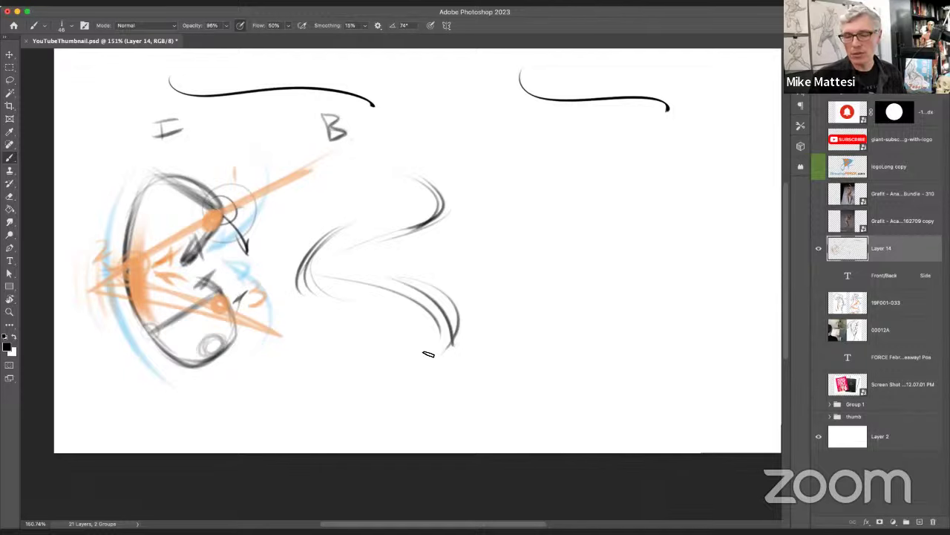
Step: Undo the black zigzagging curves beside the torso
{"action": "key", "text": "super+z"}
{"action": "key", "text": "super+z"}
{"action": "key", "text": "super+z"}
{"action": "key", "text": "super+z"}
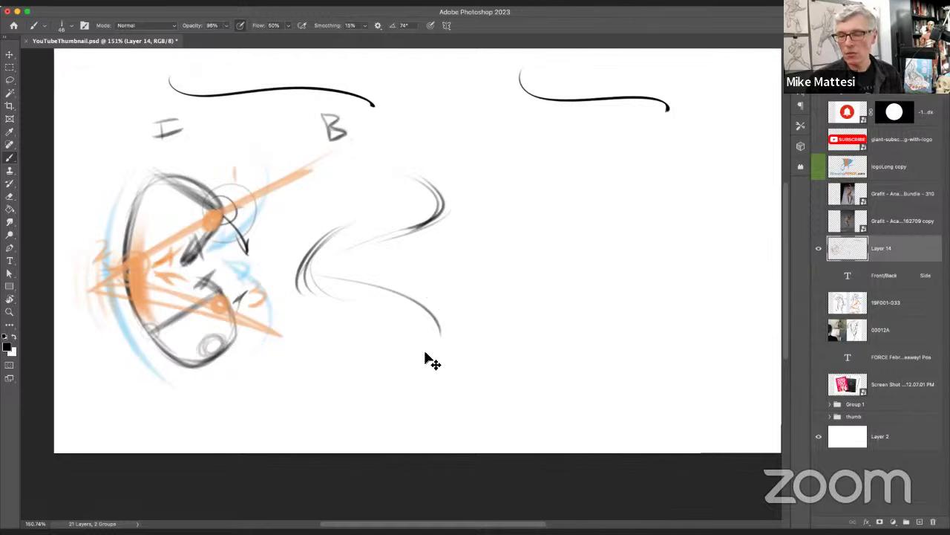
{"action": "key", "text": "super+z"}
{"action": "key", "text": "super+z"}
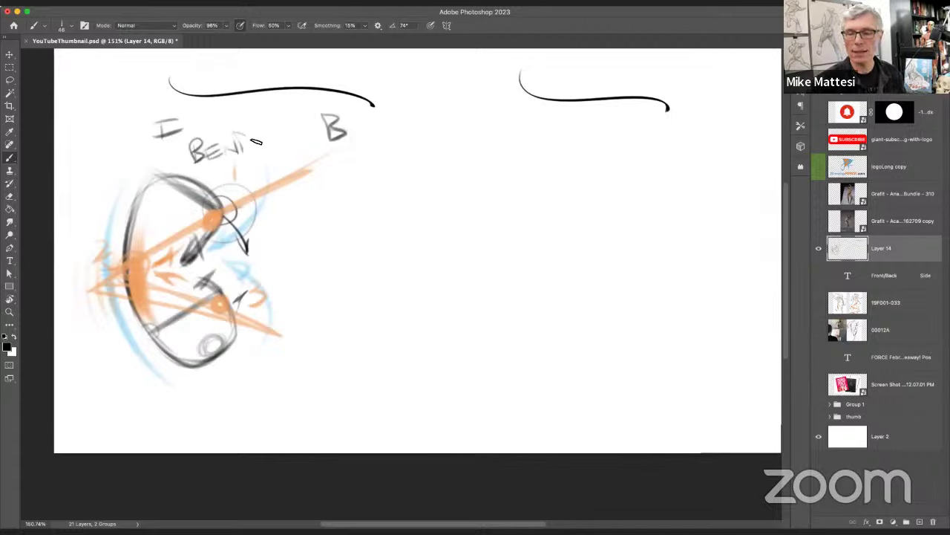
Step: Handwrite BEND, STRETCH and UPWARD THRUST around the torso, circle BEND, and draw a curved arrow sweeping up beneath the pelvis
{"action": "mouse_move", "coordinate": [257, 141]}
{"action": "left_mouse_down"}
{"action": "mouse_move", "coordinate": [245, 160]}
{"action": "mouse_move", "coordinate": [178, 159]}
{"action": "mouse_move", "coordinate": [195, 139]}
{"action": "left_mouse_up"}
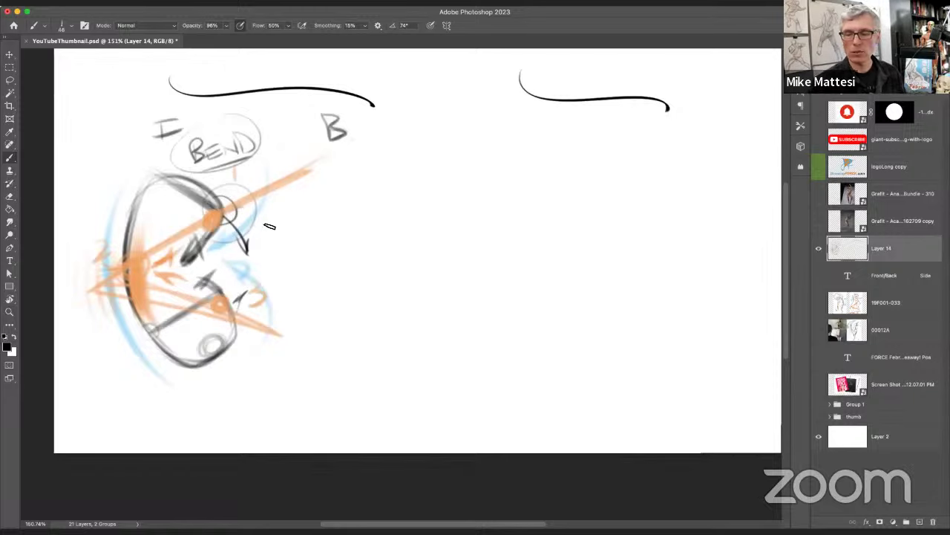
{"action": "left_click_drag", "start_coordinate": [259, 235], "coordinate": [240, 253]}
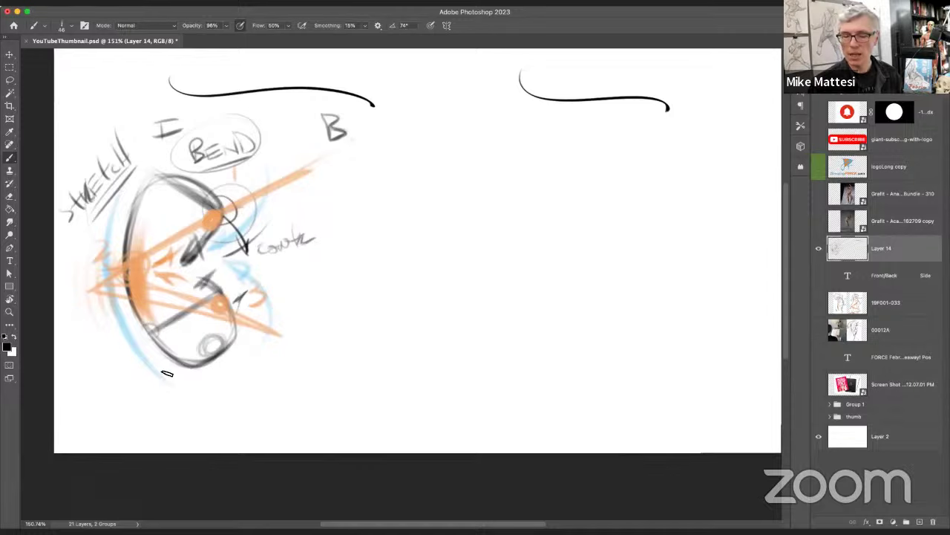
{"action": "mouse_move", "coordinate": [179, 390]}
{"action": "left_mouse_down"}
{"action": "mouse_move", "coordinate": [259, 302]}
{"action": "mouse_move", "coordinate": [270, 274]}
{"action": "mouse_move", "coordinate": [291, 298]}
{"action": "mouse_move", "coordinate": [346, 303]}
{"action": "left_mouse_up"}
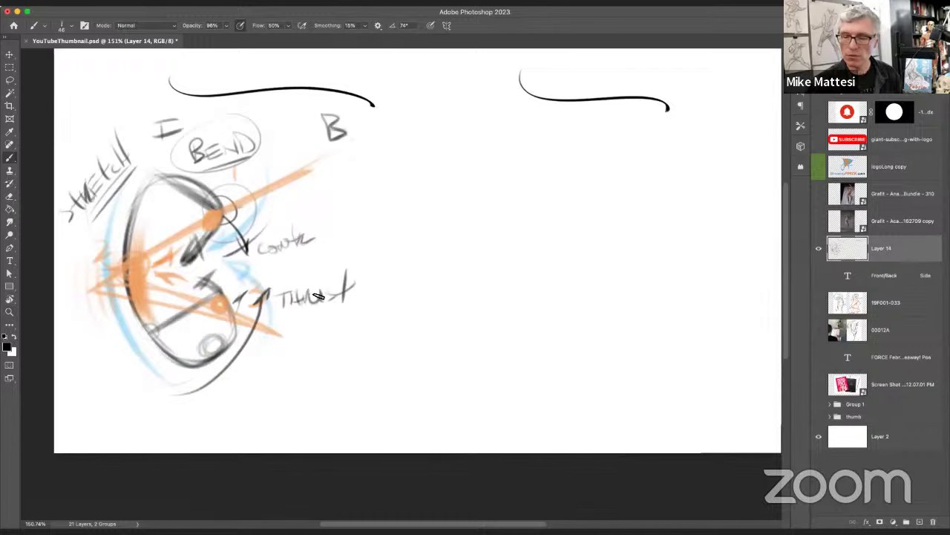
{"action": "mouse_move", "coordinate": [275, 272]}
{"action": "left_mouse_down"}
{"action": "mouse_move", "coordinate": [290, 281]}
{"action": "mouse_move", "coordinate": [309, 267]}
{"action": "mouse_move", "coordinate": [317, 278]}
{"action": "mouse_move", "coordinate": [352, 260]}
{"action": "mouse_move", "coordinate": [342, 275]}
{"action": "left_mouse_up"}
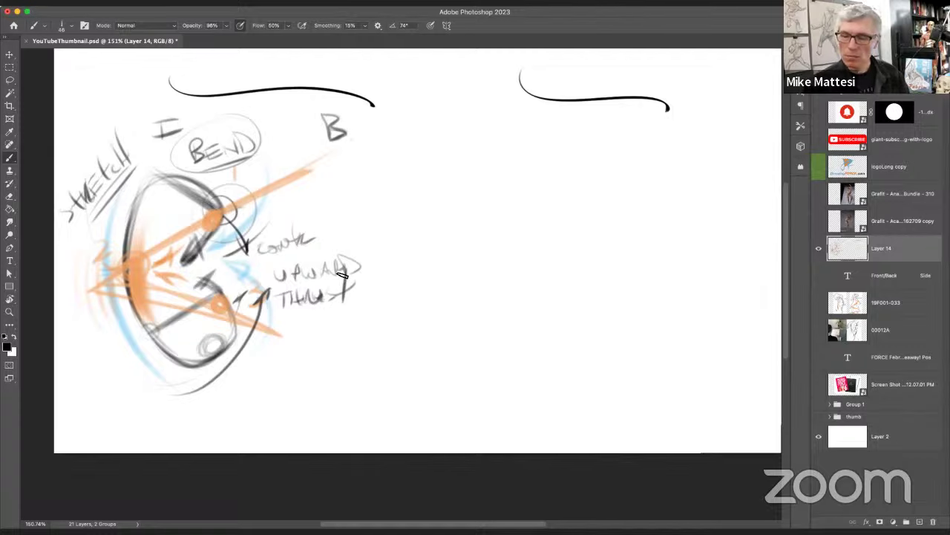
Step: Undo the handwritten labels, the sweeping arrow and the orange joint marks and diagonal force lines on the torso
{"action": "key", "text": "super+z"}
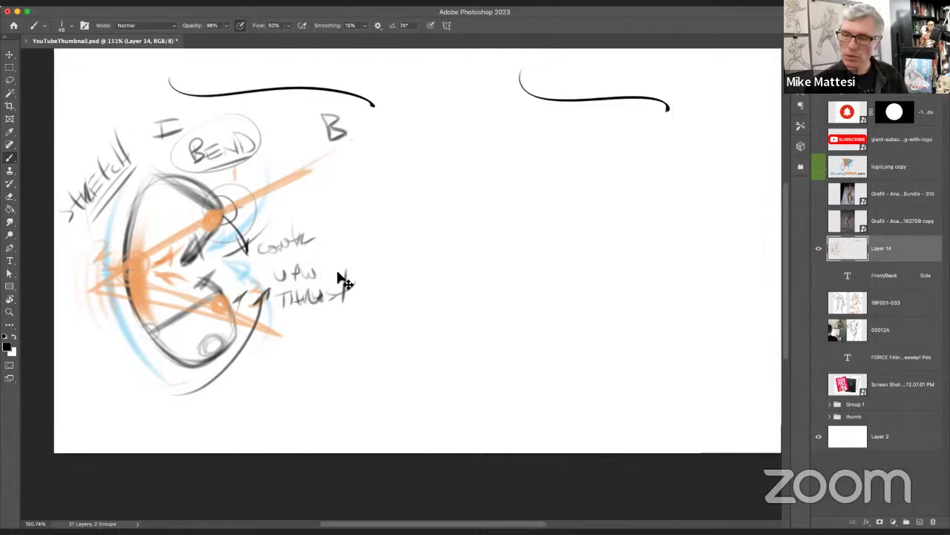
{"action": "key", "text": "super+z"}
{"action": "key", "text": "super+z"}
{"action": "key", "text": "super+z"}
{"action": "key", "text": "super+z"}
{"action": "key", "text": "super+z"}
{"action": "key", "text": "super+z"}
{"action": "key", "text": "super+z"}
{"action": "key", "text": "super+z"}
{"action": "key", "text": "super+z"}
{"action": "key", "text": "super+z"}
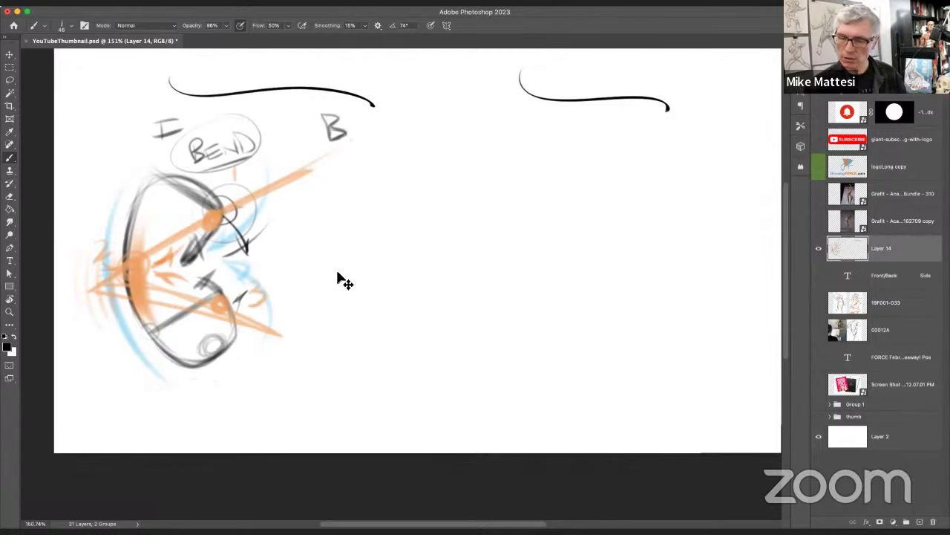
{"action": "key", "text": "super+z"}
{"action": "key", "text": "super+z"}
{"action": "key", "text": "super+z"}
{"action": "key", "text": "super+z"}
{"action": "key", "text": "super+z"}
{"action": "key", "text": "super+z"}
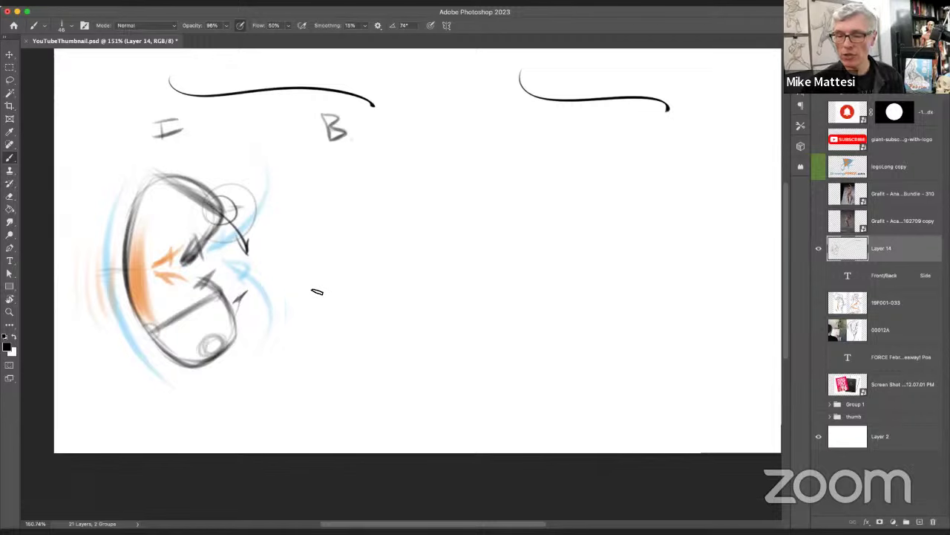
Step: Sketch a second torso below the B label, with a long left curve, rounded ribcage and downward hook on the right
{"action": "mouse_move", "coordinate": [346, 185]}
{"action": "left_mouse_down"}
{"action": "mouse_move", "coordinate": [307, 261]}
{"action": "mouse_move", "coordinate": [304, 306]}
{"action": "left_mouse_up"}
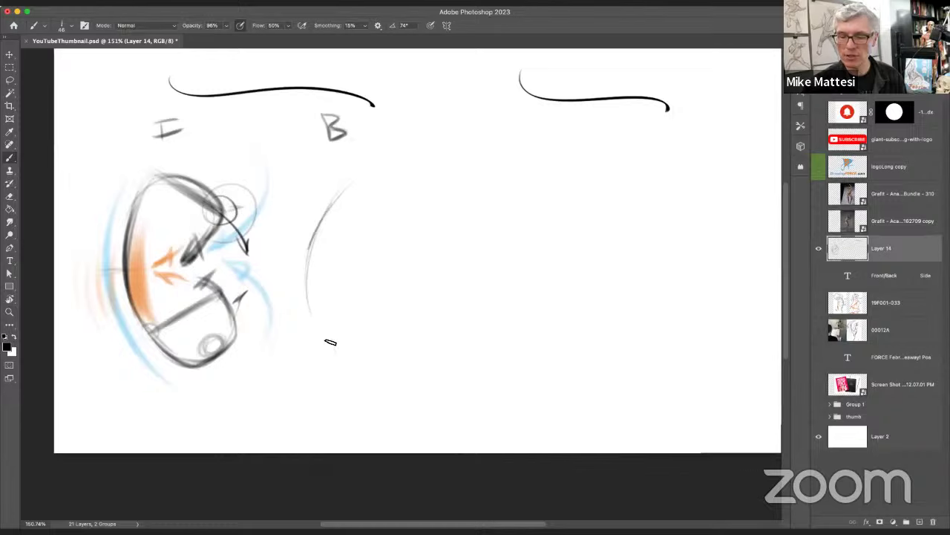
{"action": "left_click_drag", "start_coordinate": [333, 203], "coordinate": [305, 323]}
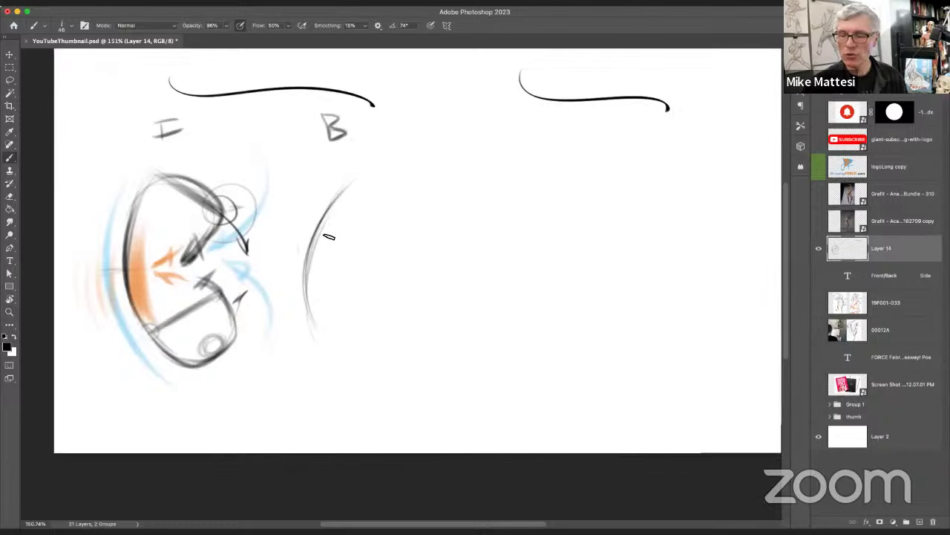
{"action": "left_click_drag", "start_coordinate": [361, 176], "coordinate": [426, 208]}
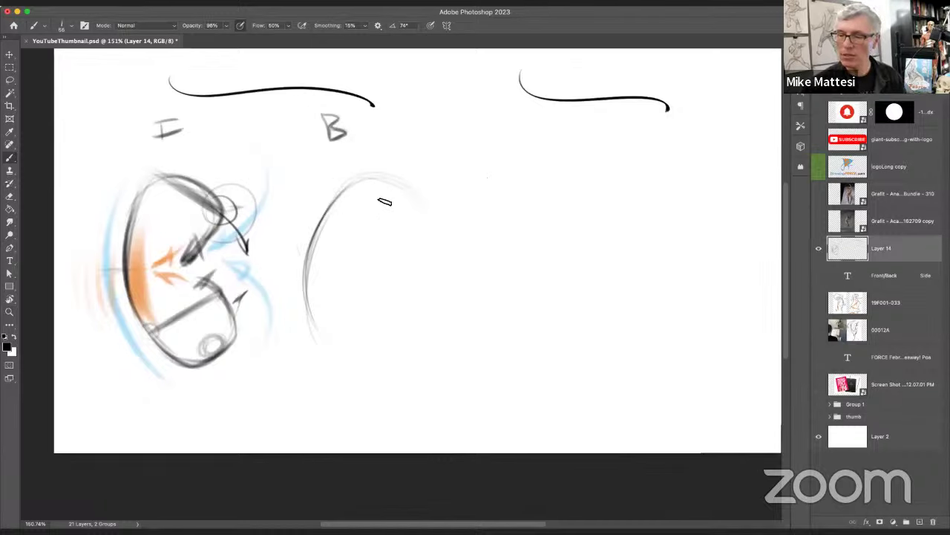
{"action": "mouse_move", "coordinate": [378, 180]}
{"action": "left_mouse_down"}
{"action": "mouse_move", "coordinate": [419, 205]}
{"action": "mouse_move", "coordinate": [401, 212]}
{"action": "mouse_move", "coordinate": [437, 236]}
{"action": "left_mouse_up"}
{"action": "left_click_drag", "start_coordinate": [420, 197], "coordinate": [416, 256]}
{"action": "mouse_move", "coordinate": [435, 220]}
{"action": "left_mouse_down"}
{"action": "mouse_move", "coordinate": [402, 256]}
{"action": "mouse_move", "coordinate": [413, 217]}
{"action": "mouse_move", "coordinate": [440, 258]}
{"action": "left_mouse_up"}
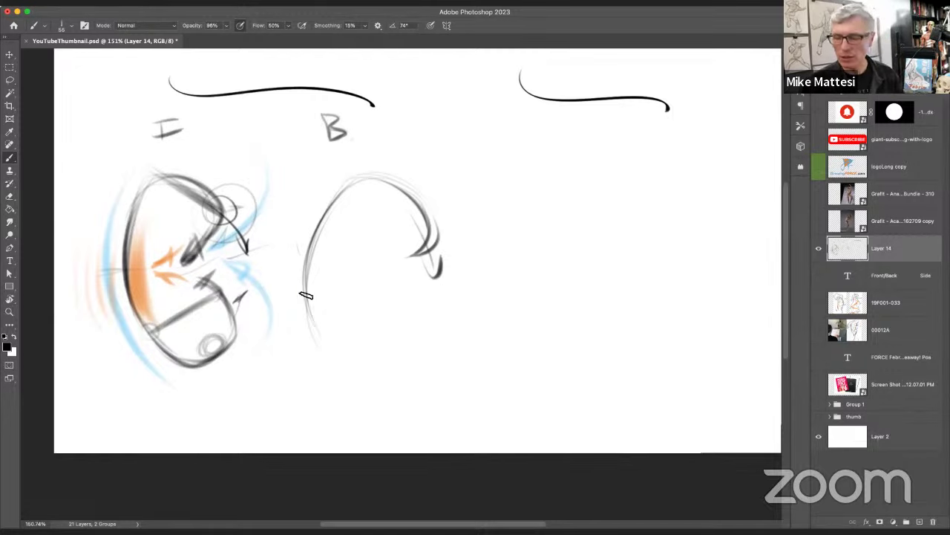
Step: Complete the second torso with a rounded pelvis, an inward pinch between ribcage and pelvis, and a retraced left curve
{"action": "mouse_move", "coordinate": [308, 312]}
{"action": "left_mouse_down"}
{"action": "mouse_move", "coordinate": [393, 309]}
{"action": "mouse_move", "coordinate": [402, 325]}
{"action": "left_mouse_up"}
{"action": "mouse_move", "coordinate": [395, 285]}
{"action": "left_mouse_down"}
{"action": "mouse_move", "coordinate": [381, 325]}
{"action": "mouse_move", "coordinate": [408, 324]}
{"action": "left_mouse_up"}
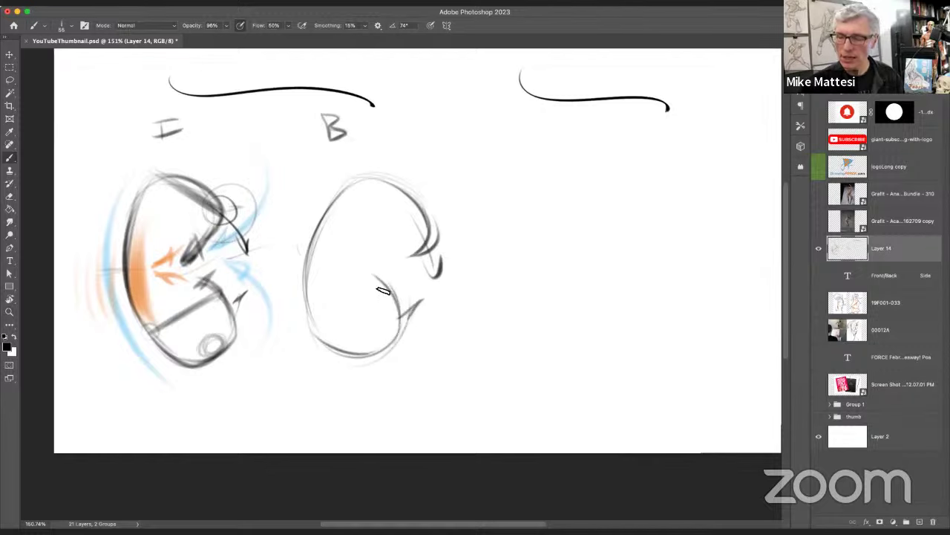
{"action": "left_click_drag", "start_coordinate": [364, 273], "coordinate": [401, 319]}
{"action": "left_click_drag", "start_coordinate": [421, 245], "coordinate": [374, 275]}
{"action": "left_click_drag", "start_coordinate": [432, 220], "coordinate": [368, 271]}
{"action": "left_click_drag", "start_coordinate": [421, 247], "coordinate": [378, 259]}
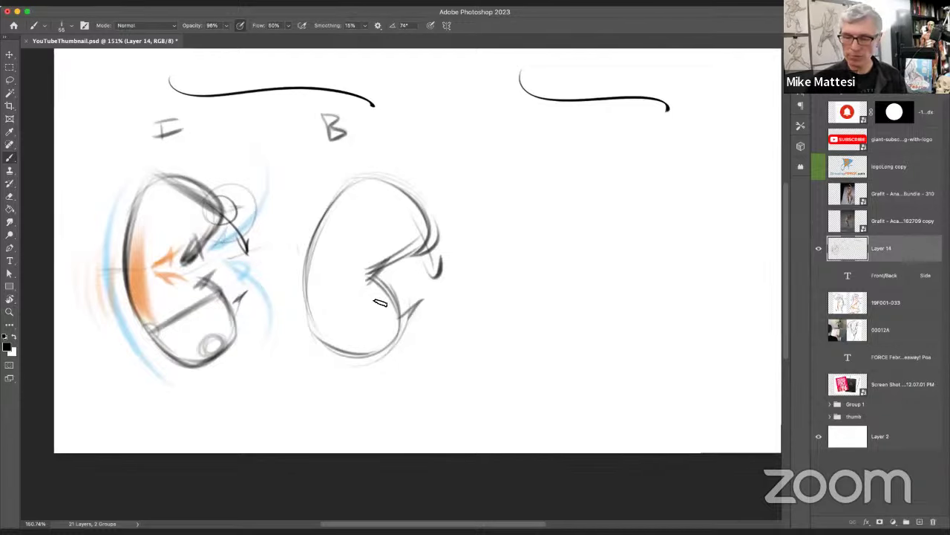
{"action": "left_click_drag", "start_coordinate": [323, 220], "coordinate": [309, 319]}
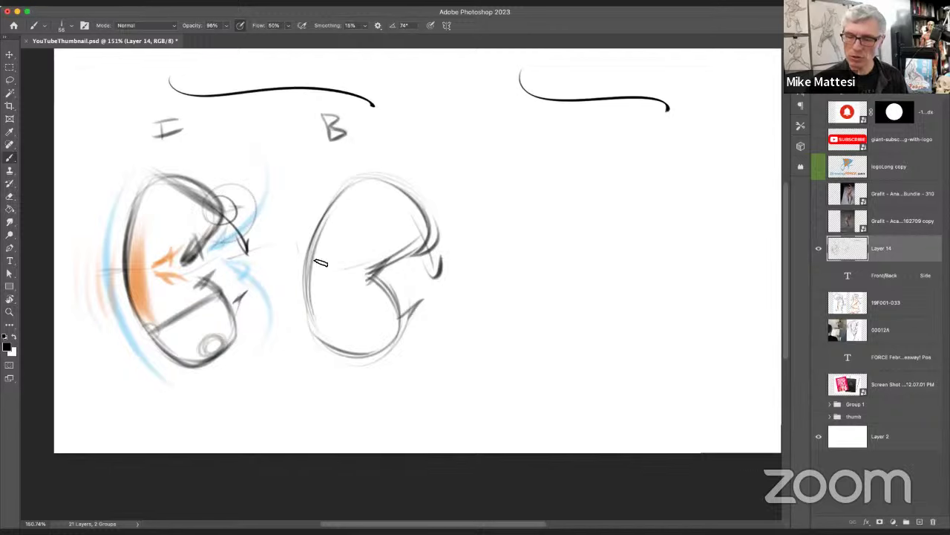
Step: Loop the second torso's ribcage and pelvis into two closed ovals, with a dark arrow through the waist pointing left
{"action": "mouse_move", "coordinate": [320, 263]}
{"action": "left_mouse_down"}
{"action": "mouse_move", "coordinate": [399, 177]}
{"action": "mouse_move", "coordinate": [355, 276]}
{"action": "mouse_move", "coordinate": [320, 250]}
{"action": "left_mouse_up"}
{"action": "mouse_move", "coordinate": [431, 191]}
{"action": "left_mouse_down"}
{"action": "mouse_move", "coordinate": [270, 276]}
{"action": "mouse_move", "coordinate": [357, 360]}
{"action": "mouse_move", "coordinate": [405, 297]}
{"action": "left_mouse_up"}
{"action": "mouse_move", "coordinate": [357, 274]}
{"action": "left_mouse_down"}
{"action": "mouse_move", "coordinate": [252, 275]}
{"action": "mouse_move", "coordinate": [282, 260]}
{"action": "mouse_move", "coordinate": [349, 172]}
{"action": "left_mouse_up"}
{"action": "mouse_move", "coordinate": [349, 172]}
{"action": "left_mouse_down"}
{"action": "mouse_move", "coordinate": [416, 186]}
{"action": "mouse_move", "coordinate": [341, 280]}
{"action": "left_mouse_up"}
{"action": "left_click_drag", "start_coordinate": [375, 276], "coordinate": [320, 280]}
{"action": "left_click_drag", "start_coordinate": [321, 360], "coordinate": [401, 312]}
{"action": "mouse_move", "coordinate": [401, 312]}
{"action": "left_mouse_down"}
{"action": "mouse_move", "coordinate": [288, 264]}
{"action": "mouse_move", "coordinate": [290, 292]}
{"action": "left_mouse_up"}
{"action": "left_click_drag", "start_coordinate": [291, 251], "coordinate": [262, 282]}
{"action": "left_click_drag", "start_coordinate": [261, 281], "coordinate": [341, 273]}
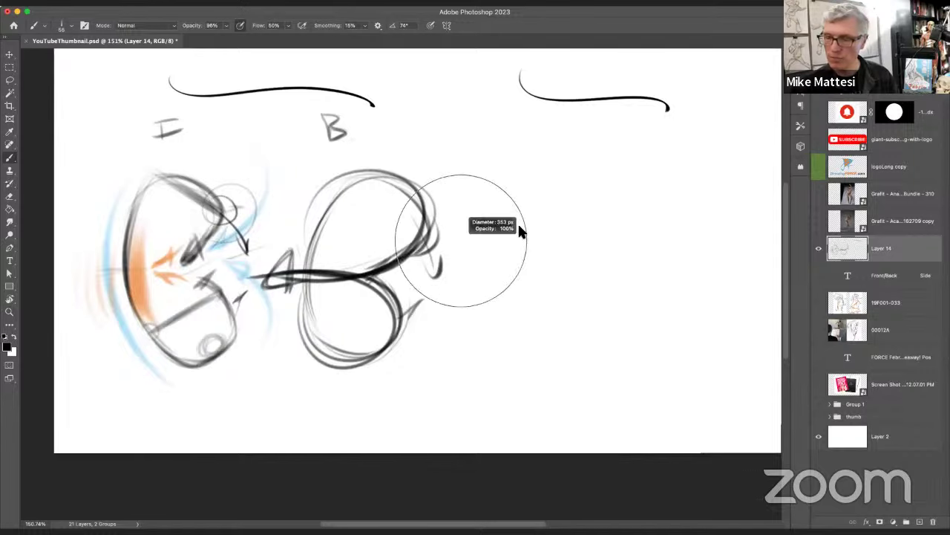
Step: Erase the second torso sketch with a large brush and underline the I and B labels
{"action": "mouse_move", "coordinate": [446, 215]}
{"action": "left_mouse_down"}
{"action": "mouse_move", "coordinate": [413, 403]}
{"action": "mouse_move", "coordinate": [393, 382]}
{"action": "mouse_move", "coordinate": [308, 341]}
{"action": "mouse_move", "coordinate": [354, 371]}
{"action": "left_mouse_up"}
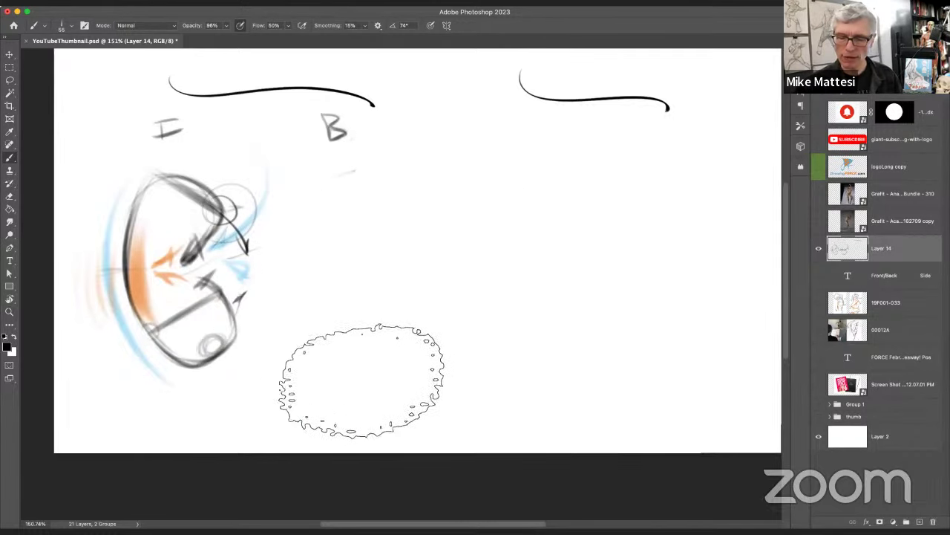
{"action": "left_click_drag", "start_coordinate": [154, 147], "coordinate": [183, 144]}
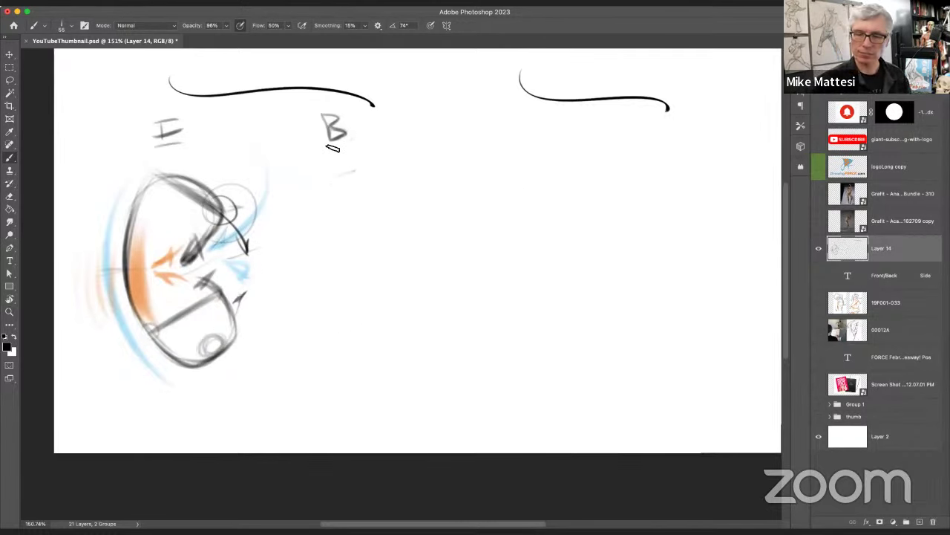
{"action": "left_click_drag", "start_coordinate": [317, 147], "coordinate": [372, 141]}
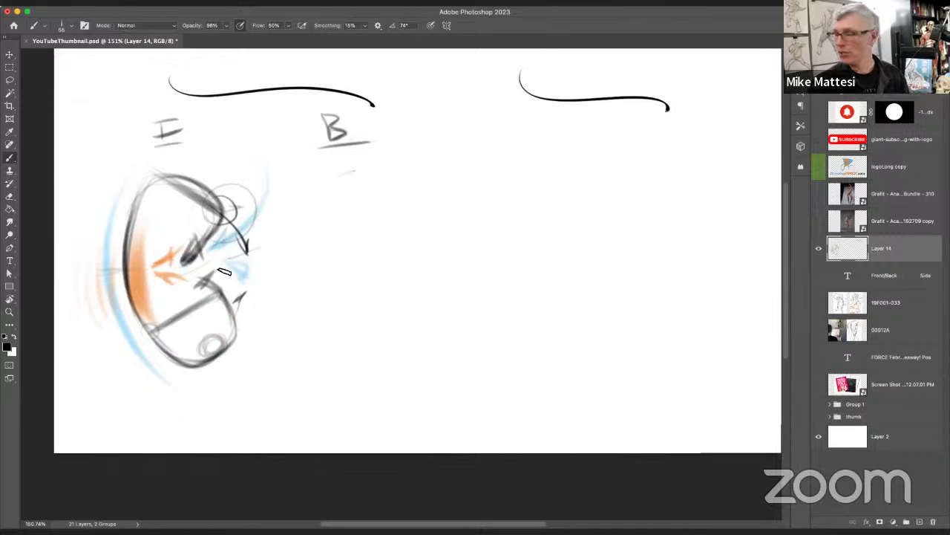
Step: Lasso the front torso drawing with its orange and blue force marks
{"action": "left_click", "coordinate": [11, 80]}
{"action": "mouse_move", "coordinate": [272, 201]}
{"action": "left_mouse_down"}
{"action": "mouse_move", "coordinate": [149, 159]}
{"action": "mouse_move", "coordinate": [265, 352]}
{"action": "mouse_move", "coordinate": [273, 204]}
{"action": "left_mouse_up"}
Step: Try to move the selected front torso directly beneath the B label
{"action": "left_click_drag", "start_coordinate": [200, 278], "coordinate": [355, 277]}
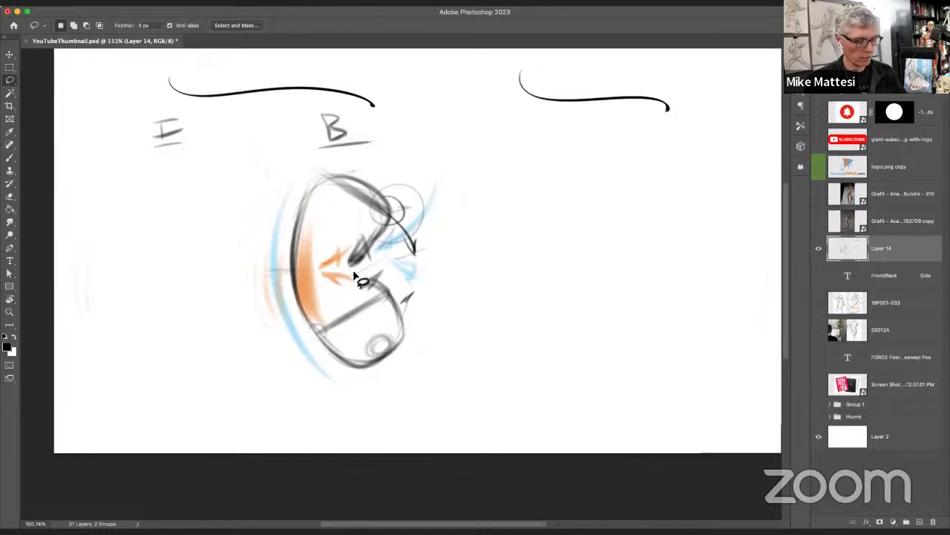
{"action": "key", "text": "super+z"}
{"action": "key", "text": "super+z"}
{"action": "key", "text": "super+z"}
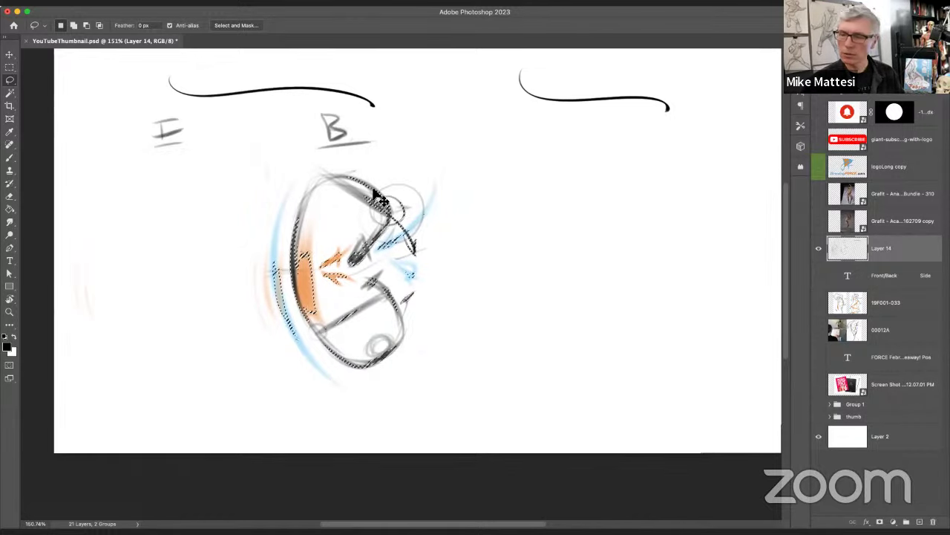
Step: Copy the selected torso to a new layer, place the copy beneath the B label, and merge it down into Layer 14
{"action": "key", "text": "super+j"}
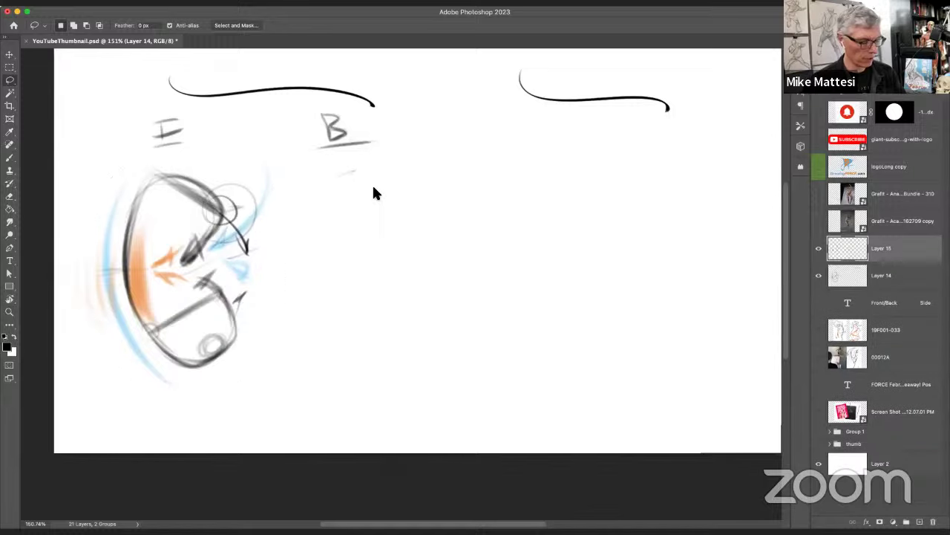
{"action": "mouse_move", "coordinate": [186, 255]}
{"action": "left_mouse_down"}
{"action": "mouse_move", "coordinate": [380, 267]}
{"action": "mouse_move", "coordinate": [369, 261]}
{"action": "left_mouse_up"}
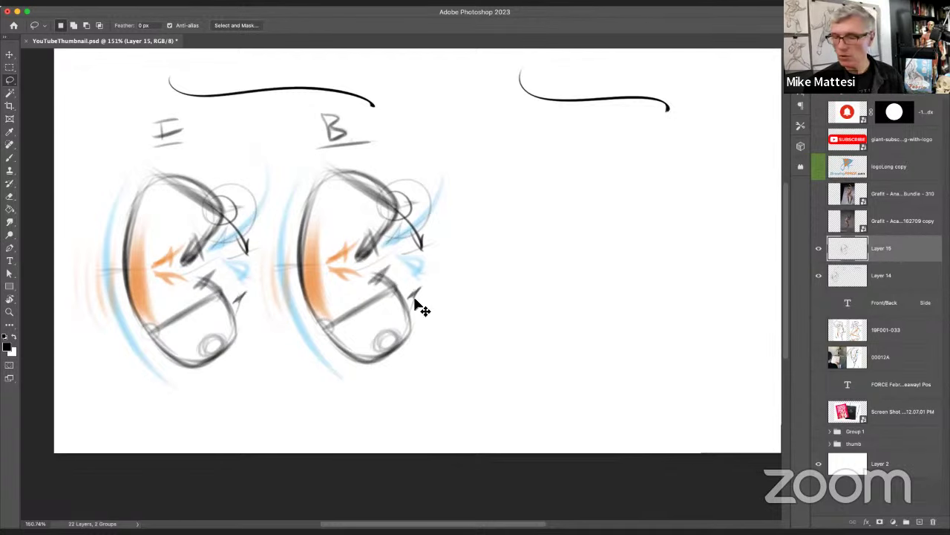
{"action": "key", "text": "super+e"}
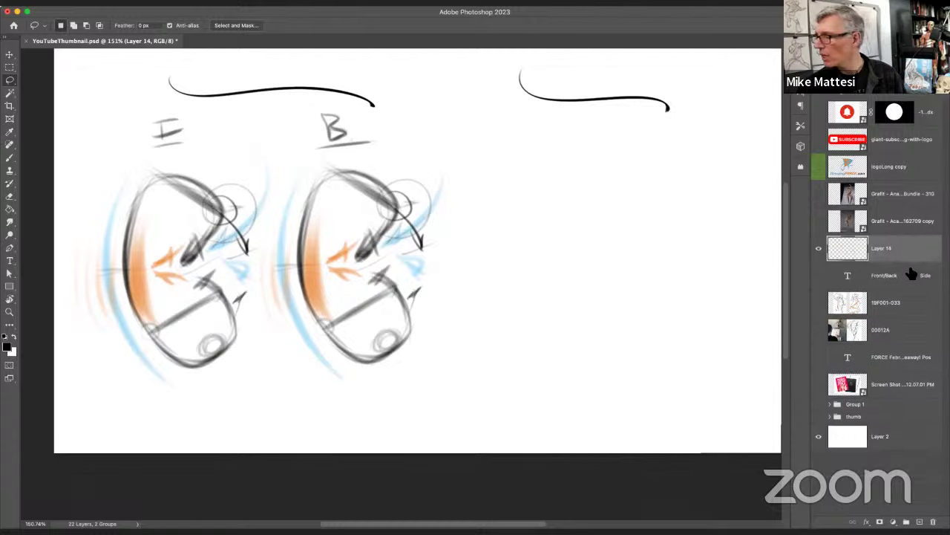
Step: Brush a tall curve bulging outward beside the front torso, with two faint lines converging toward its middle, at brush size 171
{"action": "mouse_move", "coordinate": [379, 275]}
{"action": "left_mouse_down"}
{"action": "mouse_move", "coordinate": [525, 271]}
{"action": "mouse_move", "coordinate": [360, 275]}
{"action": "mouse_move", "coordinate": [470, 265]}
{"action": "left_mouse_up"}
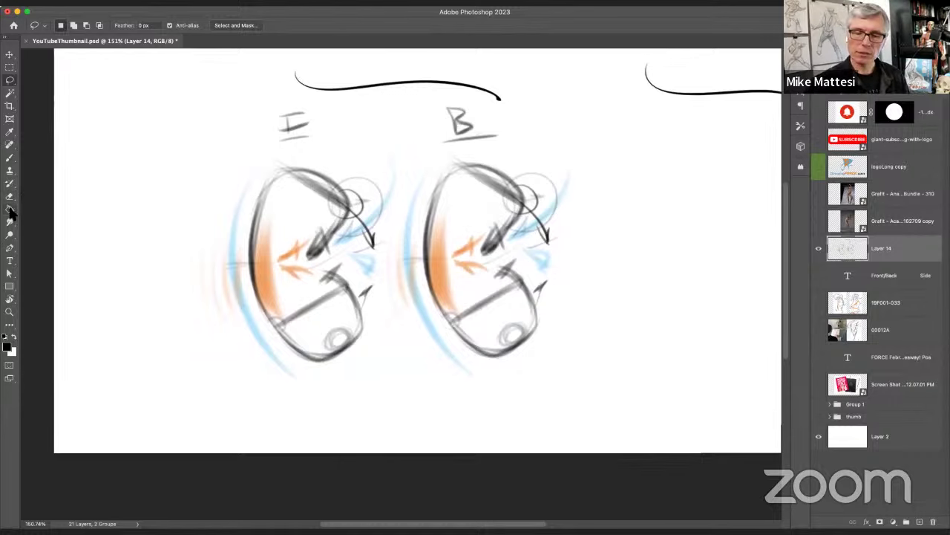
{"action": "left_click", "coordinate": [10, 159]}
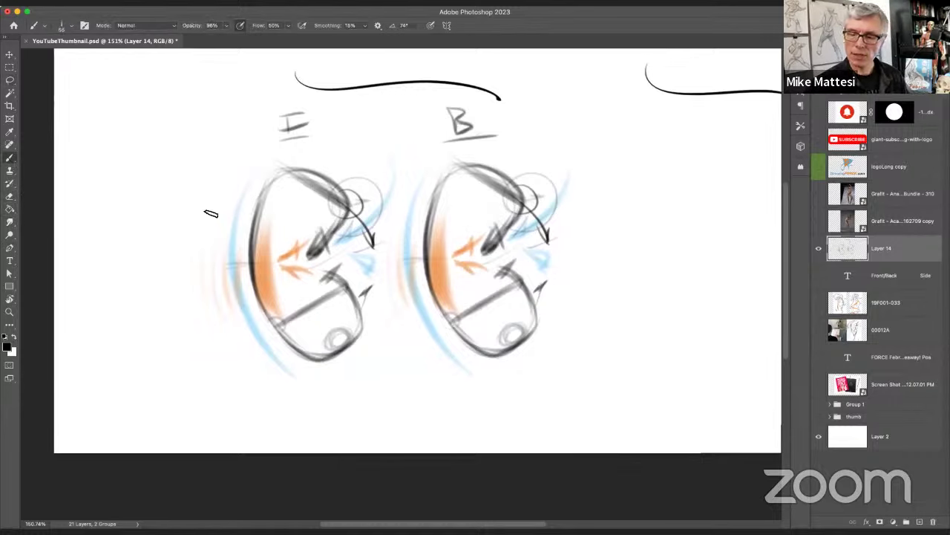
{"action": "left_click_drag", "start_coordinate": [212, 213], "coordinate": [236, 207]}
{"action": "mouse_move", "coordinate": [165, 182]}
{"action": "left_mouse_down"}
{"action": "mouse_move", "coordinate": [133, 275]}
{"action": "mouse_move", "coordinate": [142, 343]}
{"action": "left_mouse_up"}
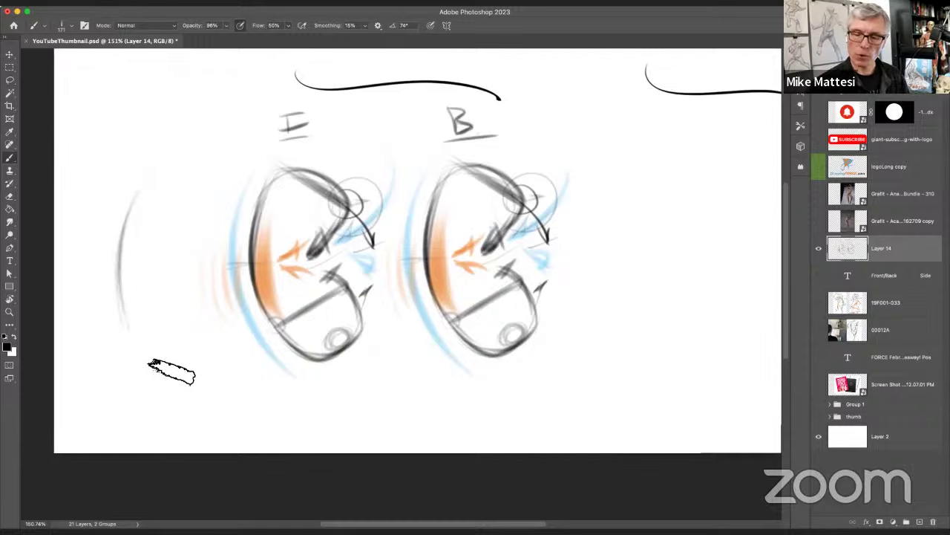
{"action": "left_click_drag", "start_coordinate": [176, 167], "coordinate": [174, 361]}
{"action": "left_click_drag", "start_coordinate": [176, 170], "coordinate": [154, 354]}
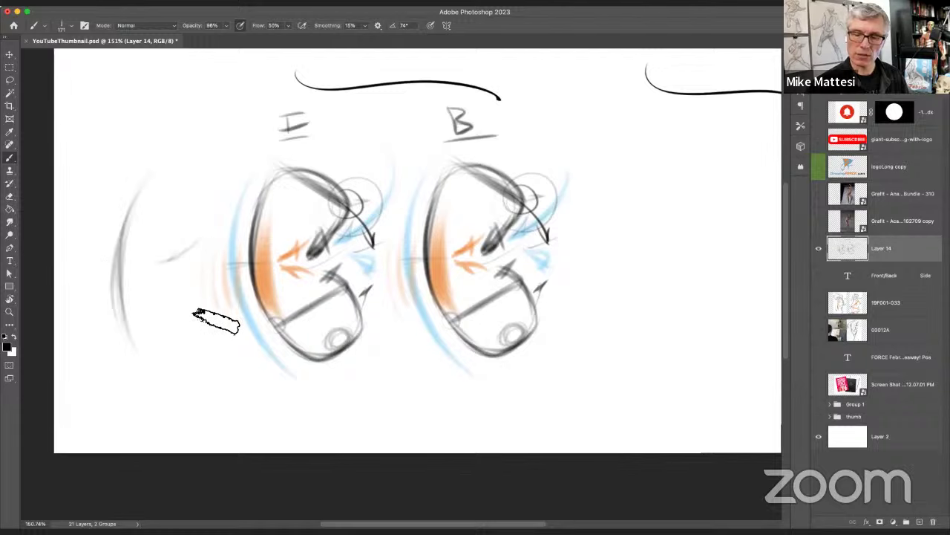
{"action": "left_click_drag", "start_coordinate": [197, 312], "coordinate": [167, 278]}
{"action": "left_click_drag", "start_coordinate": [201, 238], "coordinate": [160, 260]}
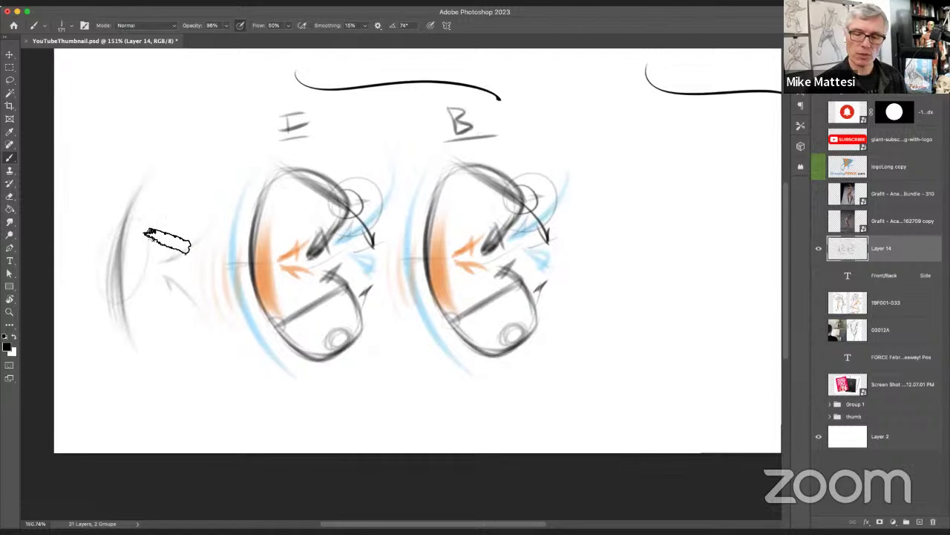
Step: Retrace the tall curve with a size 69 brush as a darker line bending at its middle, and circle the bend
{"action": "left_click_drag", "start_coordinate": [159, 233], "coordinate": [186, 215]}
{"action": "mouse_move", "coordinate": [175, 158]}
{"action": "left_mouse_down"}
{"action": "mouse_move", "coordinate": [139, 240]}
{"action": "mouse_move", "coordinate": [119, 257]}
{"action": "left_mouse_up"}
{"action": "mouse_move", "coordinate": [145, 197]}
{"action": "left_mouse_down"}
{"action": "mouse_move", "coordinate": [118, 261]}
{"action": "mouse_move", "coordinate": [125, 223]}
{"action": "mouse_move", "coordinate": [144, 318]}
{"action": "left_mouse_up"}
{"action": "left_click_drag", "start_coordinate": [121, 248], "coordinate": [130, 328]}
{"action": "mouse_move", "coordinate": [126, 264]}
{"action": "left_mouse_down"}
{"action": "mouse_move", "coordinate": [125, 310]}
{"action": "mouse_move", "coordinate": [135, 302]}
{"action": "mouse_move", "coordinate": [141, 347]}
{"action": "mouse_move", "coordinate": [167, 372]}
{"action": "left_mouse_up"}
{"action": "left_click_drag", "start_coordinate": [136, 222], "coordinate": [129, 291]}
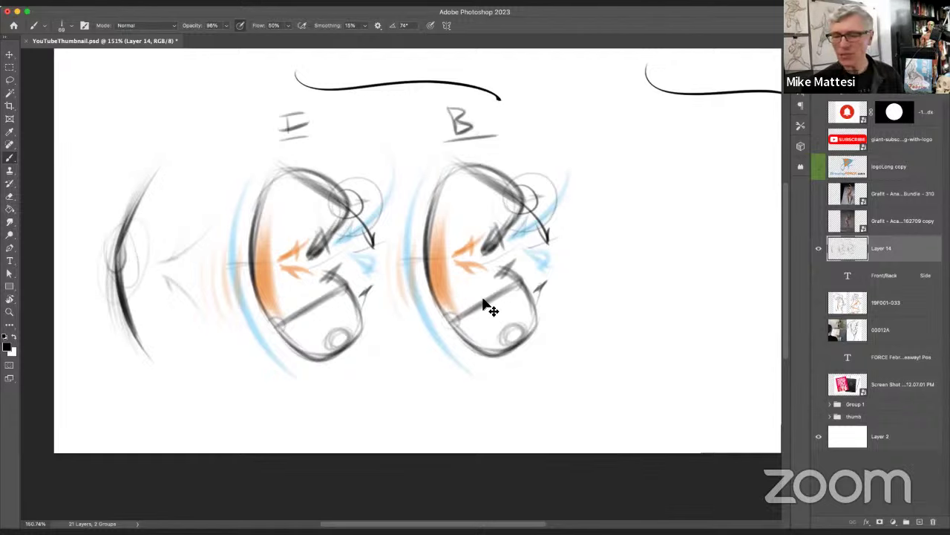
Step: Write the label SIDE below the second wavy line and underline it
{"action": "mouse_move", "coordinate": [479, 312]}
{"action": "left_mouse_down"}
{"action": "mouse_move", "coordinate": [448, 306]}
{"action": "mouse_move", "coordinate": [375, 329]}
{"action": "mouse_move", "coordinate": [357, 321]}
{"action": "mouse_move", "coordinate": [309, 335]}
{"action": "mouse_move", "coordinate": [239, 338]}
{"action": "left_mouse_up"}
{"action": "scroll", "coordinate": [443, 339], "scroll_direction": "up", "scroll_amount": 3}
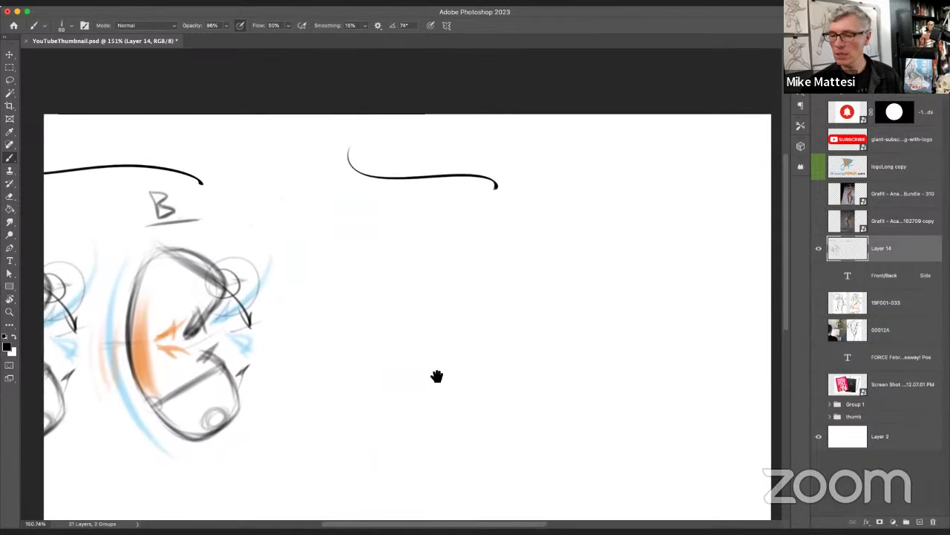
{"action": "left_click_drag", "start_coordinate": [435, 375], "coordinate": [535, 322]}
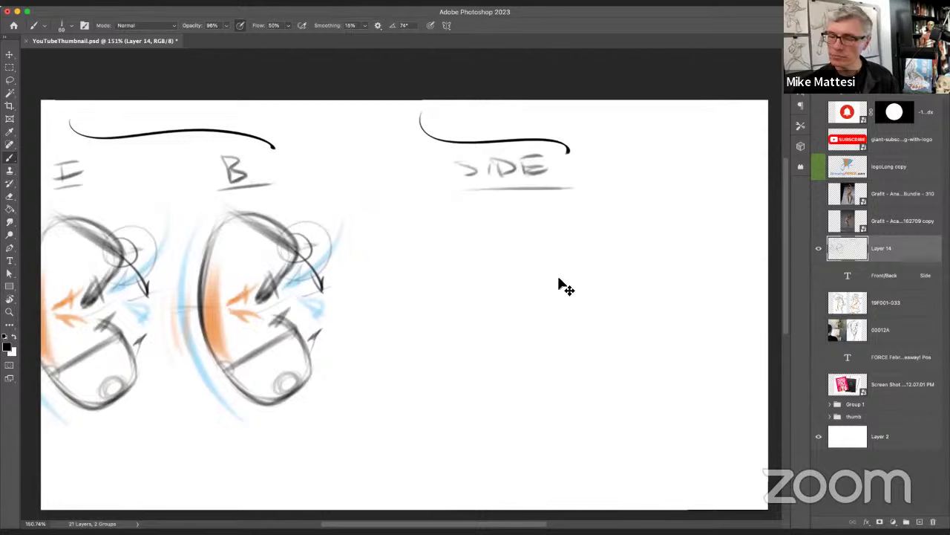
{"action": "left_click_drag", "start_coordinate": [559, 280], "coordinate": [544, 252]}
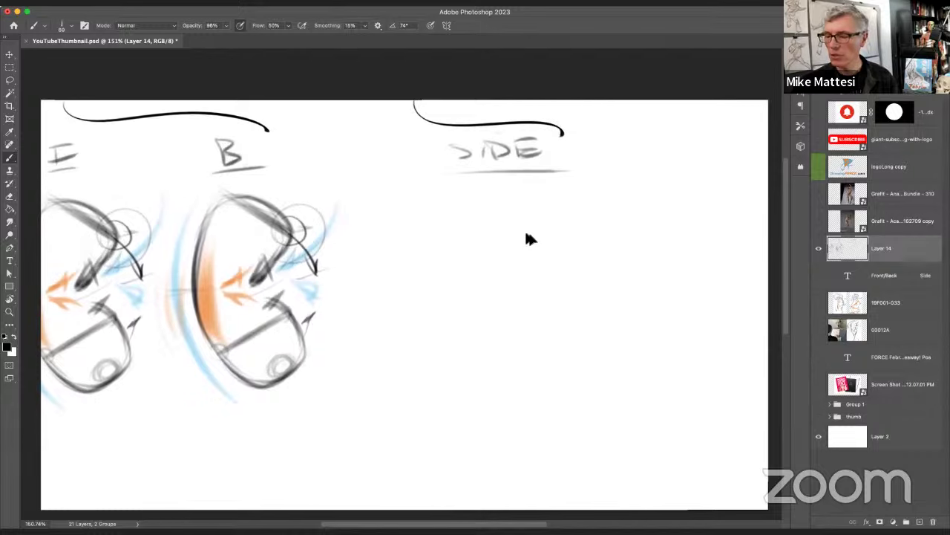
Step: With a size 205 brush, lightly sketch the side torso's rounded ribcage, long back curve and pelvis base, plus an arrow off the upper back
{"action": "left_click", "coordinate": [565, 279], "text": "ctrl+alt"}
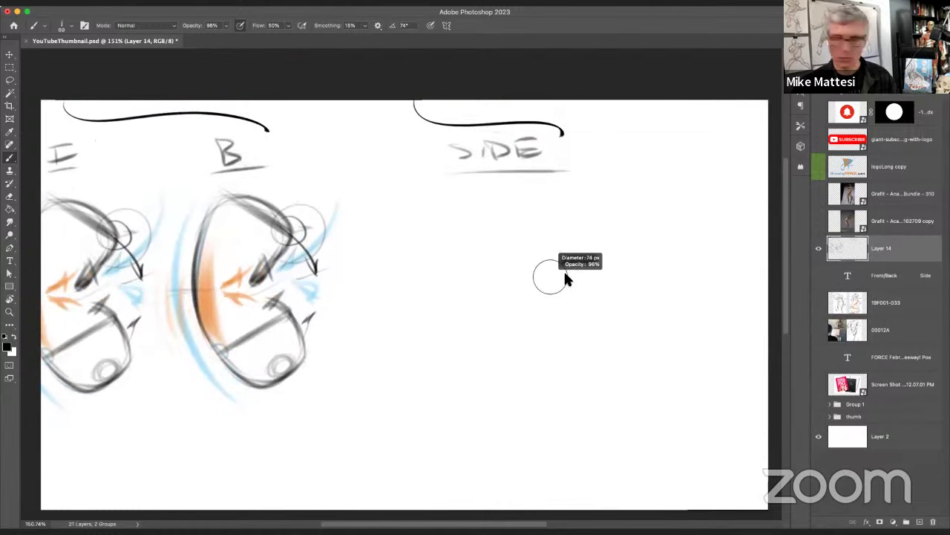
{"action": "left_click_drag", "start_coordinate": [485, 223], "coordinate": [523, 236]}
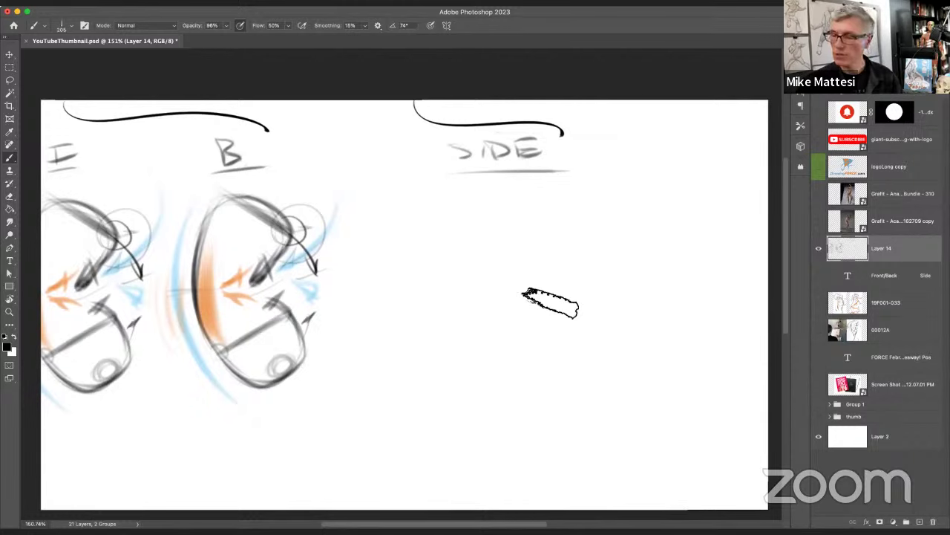
{"action": "mouse_move", "coordinate": [492, 208]}
{"action": "left_mouse_down"}
{"action": "mouse_move", "coordinate": [548, 370]}
{"action": "mouse_move", "coordinate": [520, 244]}
{"action": "mouse_move", "coordinate": [557, 344]}
{"action": "left_mouse_up"}
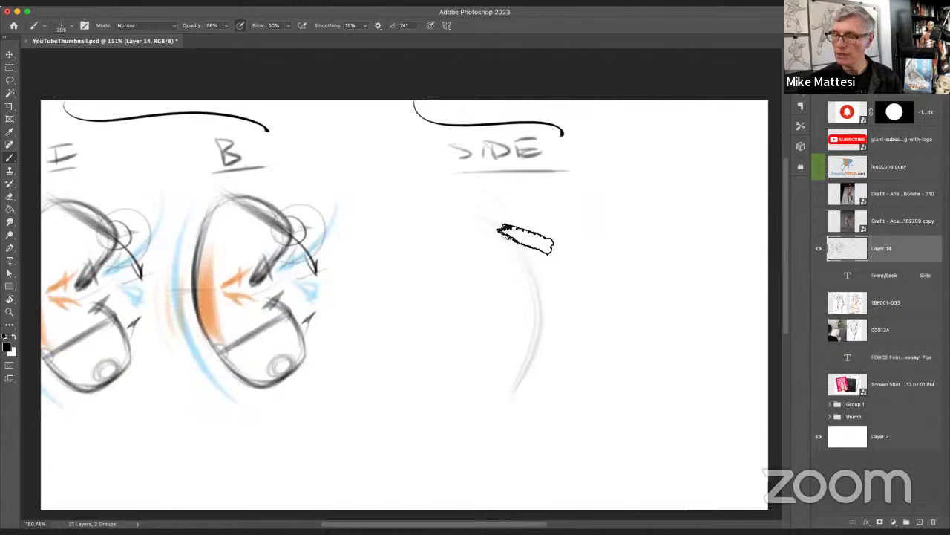
{"action": "mouse_move", "coordinate": [448, 283]}
{"action": "left_mouse_down"}
{"action": "mouse_move", "coordinate": [435, 239]}
{"action": "mouse_move", "coordinate": [541, 251]}
{"action": "mouse_move", "coordinate": [577, 222]}
{"action": "left_mouse_up"}
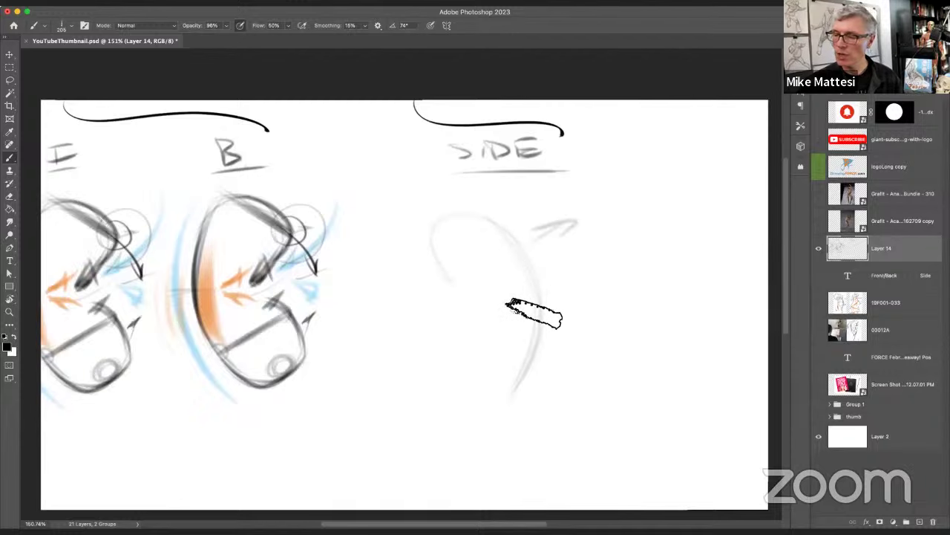
{"action": "left_click_drag", "start_coordinate": [542, 285], "coordinate": [536, 386]}
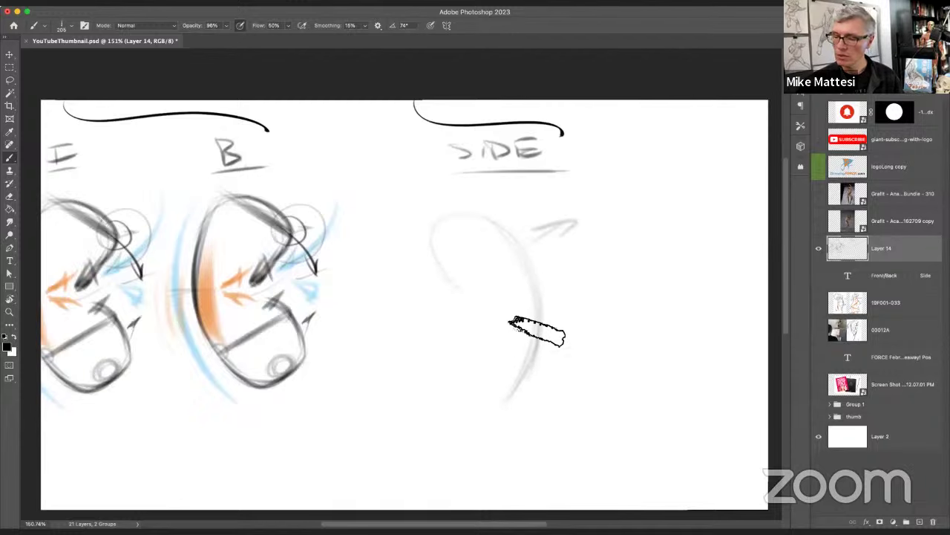
{"action": "mouse_move", "coordinate": [537, 331]}
{"action": "left_mouse_down"}
{"action": "mouse_move", "coordinate": [476, 417]}
{"action": "mouse_move", "coordinate": [497, 418]}
{"action": "mouse_move", "coordinate": [535, 390]}
{"action": "left_mouse_up"}
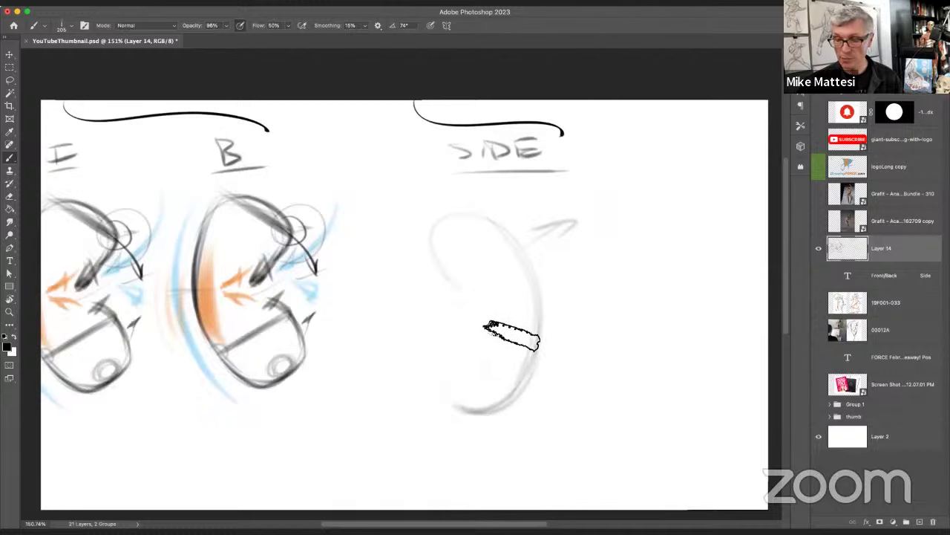
Step: Close the side torso's pelvis into an oval and shade it light grey with a size 699 brush
{"action": "mouse_move", "coordinate": [512, 336]}
{"action": "left_mouse_down"}
{"action": "mouse_move", "coordinate": [505, 414]}
{"action": "mouse_move", "coordinate": [513, 410]}
{"action": "mouse_move", "coordinate": [498, 410]}
{"action": "left_mouse_up"}
{"action": "mouse_move", "coordinate": [484, 360]}
{"action": "left_mouse_down"}
{"action": "mouse_move", "coordinate": [461, 400]}
{"action": "mouse_move", "coordinate": [464, 366]}
{"action": "mouse_move", "coordinate": [499, 351]}
{"action": "mouse_move", "coordinate": [469, 415]}
{"action": "mouse_move", "coordinate": [538, 344]}
{"action": "mouse_move", "coordinate": [536, 379]}
{"action": "mouse_move", "coordinate": [472, 383]}
{"action": "mouse_move", "coordinate": [538, 389]}
{"action": "mouse_move", "coordinate": [466, 357]}
{"action": "mouse_move", "coordinate": [489, 343]}
{"action": "mouse_move", "coordinate": [529, 370]}
{"action": "mouse_move", "coordinate": [631, 341]}
{"action": "left_mouse_up"}
{"action": "mouse_move", "coordinate": [528, 405]}
{"action": "left_mouse_down"}
{"action": "mouse_move", "coordinate": [470, 418]}
{"action": "mouse_move", "coordinate": [542, 375]}
{"action": "mouse_move", "coordinate": [454, 410]}
{"action": "mouse_move", "coordinate": [536, 345]}
{"action": "mouse_move", "coordinate": [532, 329]}
{"action": "mouse_move", "coordinate": [531, 375]}
{"action": "mouse_move", "coordinate": [552, 332]}
{"action": "mouse_move", "coordinate": [515, 411]}
{"action": "mouse_move", "coordinate": [466, 358]}
{"action": "mouse_move", "coordinate": [535, 381]}
{"action": "mouse_move", "coordinate": [458, 395]}
{"action": "left_mouse_up"}
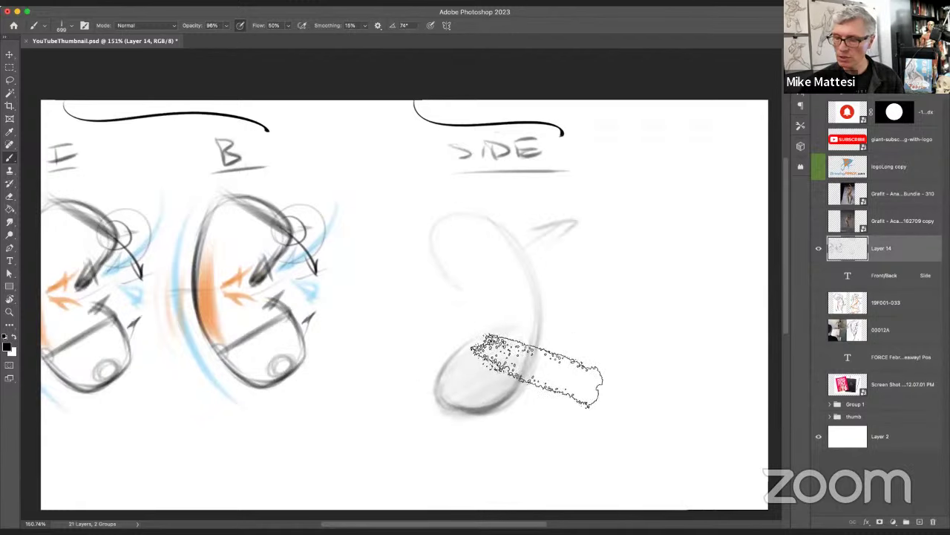
Step: Darken the side torso's ribcage front and top and its full back curve, and add an arrow pointing outward from the upper chest
{"action": "mouse_move", "coordinate": [543, 364]}
{"action": "left_mouse_down"}
{"action": "mouse_move", "coordinate": [500, 348]}
{"action": "mouse_move", "coordinate": [541, 381]}
{"action": "left_mouse_up"}
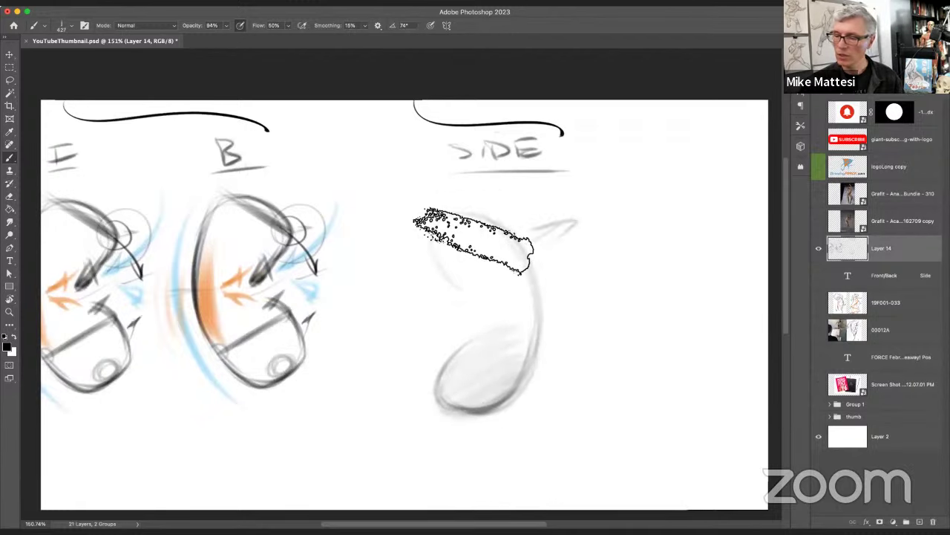
{"action": "mouse_move", "coordinate": [469, 240]}
{"action": "left_mouse_down"}
{"action": "mouse_move", "coordinate": [558, 314]}
{"action": "mouse_move", "coordinate": [457, 238]}
{"action": "mouse_move", "coordinate": [527, 281]}
{"action": "mouse_move", "coordinate": [459, 243]}
{"action": "mouse_move", "coordinate": [509, 312]}
{"action": "mouse_move", "coordinate": [455, 258]}
{"action": "mouse_move", "coordinate": [515, 319]}
{"action": "mouse_move", "coordinate": [457, 259]}
{"action": "mouse_move", "coordinate": [495, 316]}
{"action": "left_mouse_up"}
{"action": "mouse_move", "coordinate": [568, 276]}
{"action": "left_mouse_down"}
{"action": "mouse_move", "coordinate": [524, 229]}
{"action": "mouse_move", "coordinate": [566, 360]}
{"action": "mouse_move", "coordinate": [536, 234]}
{"action": "mouse_move", "coordinate": [564, 378]}
{"action": "mouse_move", "coordinate": [540, 239]}
{"action": "mouse_move", "coordinate": [545, 408]}
{"action": "mouse_move", "coordinate": [579, 271]}
{"action": "left_mouse_up"}
{"action": "left_click_drag", "start_coordinate": [541, 297], "coordinate": [483, 297]}
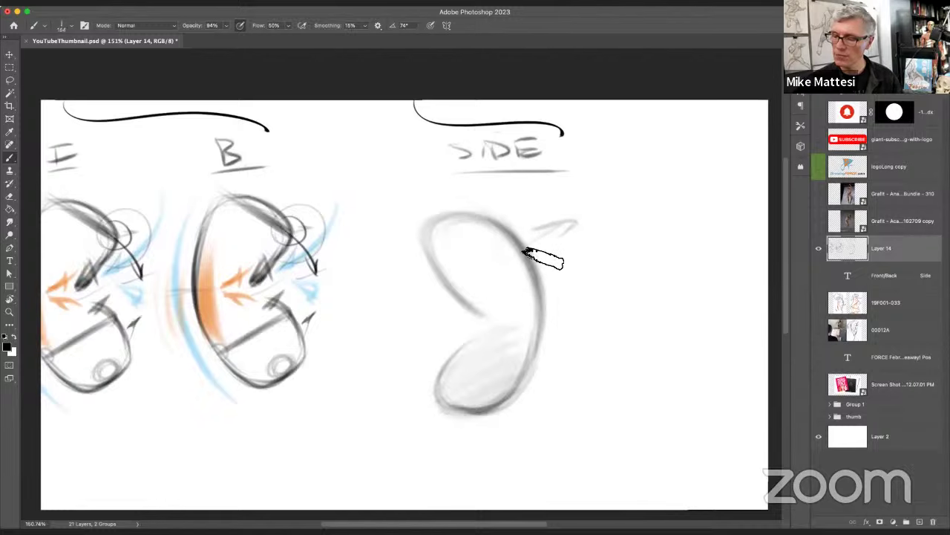
{"action": "mouse_move", "coordinate": [541, 306]}
{"action": "left_mouse_down"}
{"action": "mouse_move", "coordinate": [514, 242]}
{"action": "mouse_move", "coordinate": [536, 307]}
{"action": "mouse_move", "coordinate": [519, 261]}
{"action": "mouse_move", "coordinate": [529, 334]}
{"action": "mouse_move", "coordinate": [547, 277]}
{"action": "left_mouse_up"}
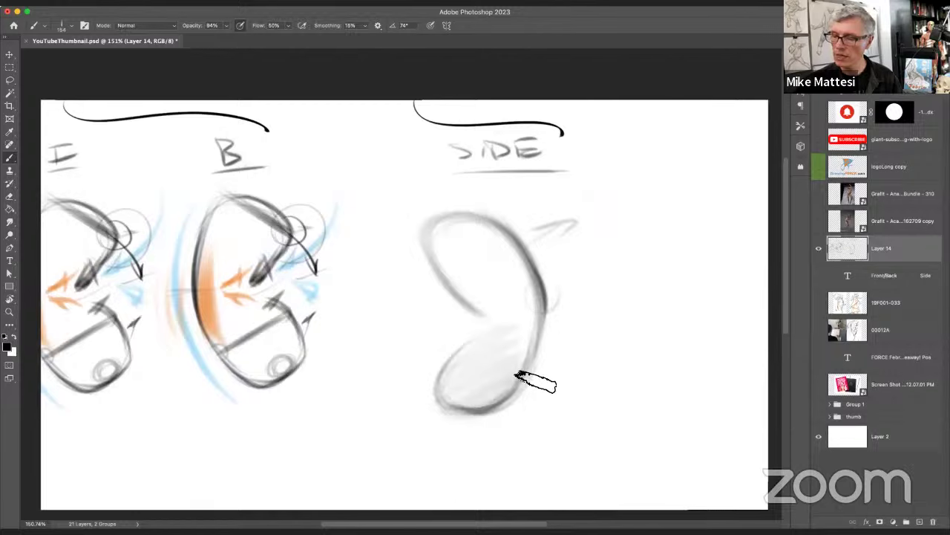
{"action": "mouse_move", "coordinate": [518, 374]}
{"action": "left_mouse_down"}
{"action": "mouse_move", "coordinate": [484, 403]}
{"action": "mouse_move", "coordinate": [463, 394]}
{"action": "mouse_move", "coordinate": [458, 415]}
{"action": "mouse_move", "coordinate": [529, 334]}
{"action": "left_mouse_up"}
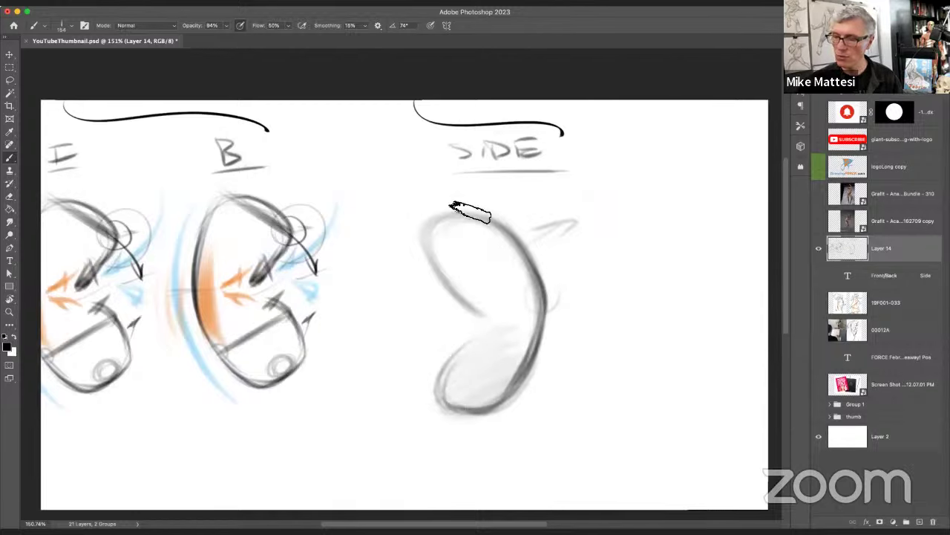
{"action": "mouse_move", "coordinate": [451, 206]}
{"action": "left_mouse_down"}
{"action": "mouse_move", "coordinate": [497, 280]}
{"action": "mouse_move", "coordinate": [438, 212]}
{"action": "mouse_move", "coordinate": [487, 250]}
{"action": "mouse_move", "coordinate": [411, 242]}
{"action": "mouse_move", "coordinate": [491, 252]}
{"action": "mouse_move", "coordinate": [415, 256]}
{"action": "mouse_move", "coordinate": [483, 243]}
{"action": "mouse_move", "coordinate": [432, 265]}
{"action": "left_mouse_up"}
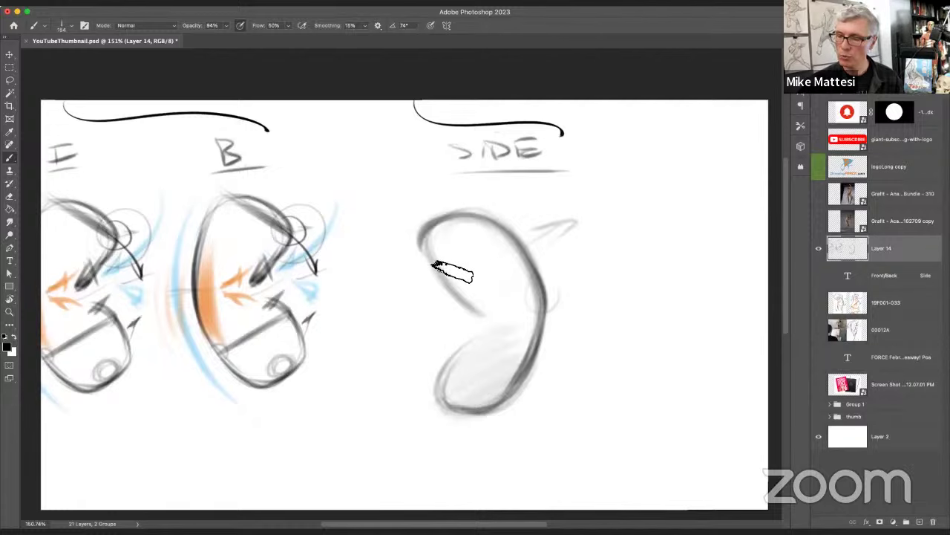
{"action": "mouse_move", "coordinate": [378, 220]}
{"action": "left_mouse_down"}
{"action": "mouse_move", "coordinate": [410, 224]}
{"action": "mouse_move", "coordinate": [361, 233]}
{"action": "left_mouse_up"}
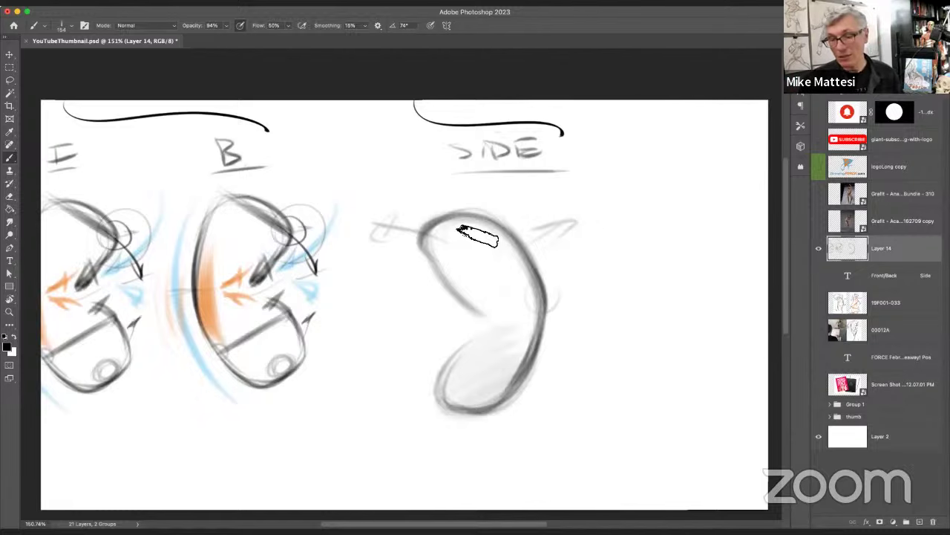
Step: Shade the side torso's upper chest, mid-back and pelvis base in orange
{"action": "mouse_move", "coordinate": [572, 248]}
{"action": "left_mouse_down"}
{"action": "mouse_move", "coordinate": [626, 272]}
{"action": "mouse_move", "coordinate": [600, 278]}
{"action": "left_mouse_up"}
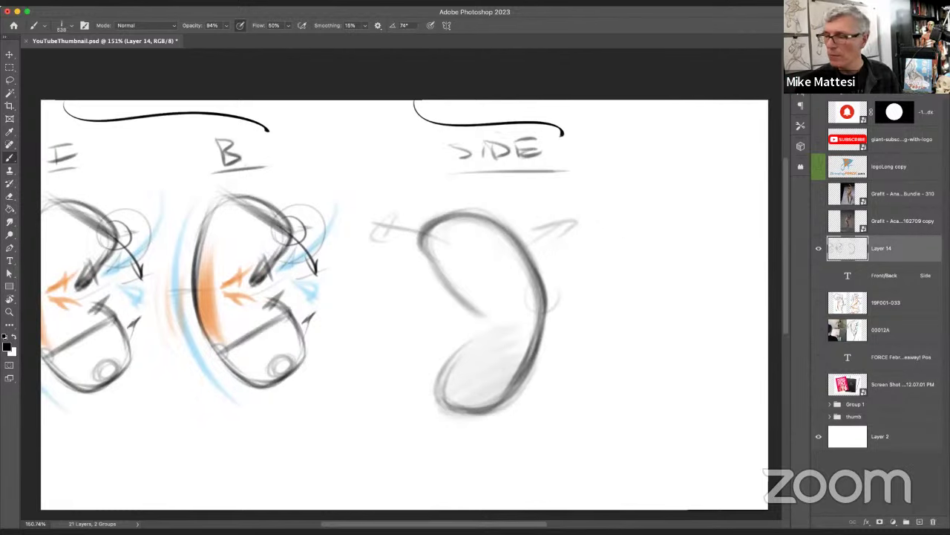
{"action": "key", "text": "F6"}
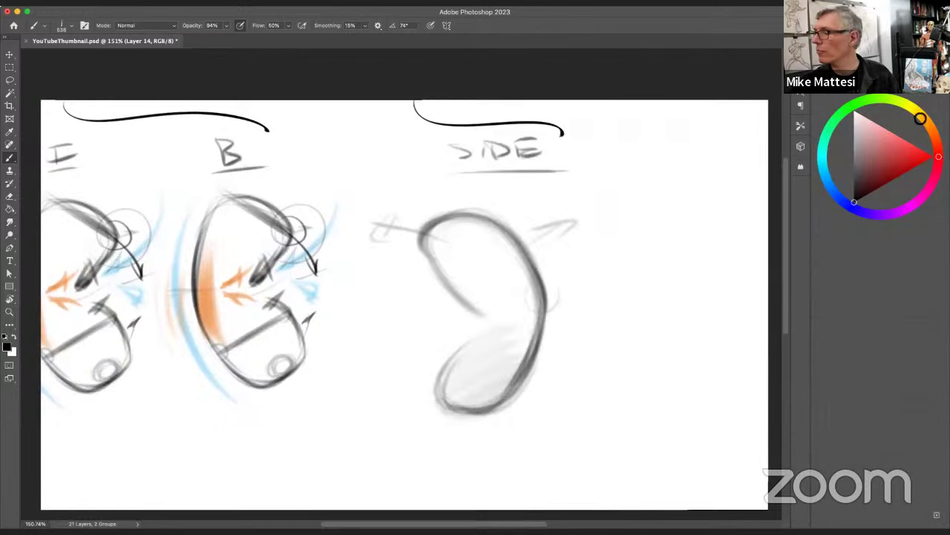
{"action": "left_click", "coordinate": [861, 89]}
{"action": "left_click", "coordinate": [848, 136]}
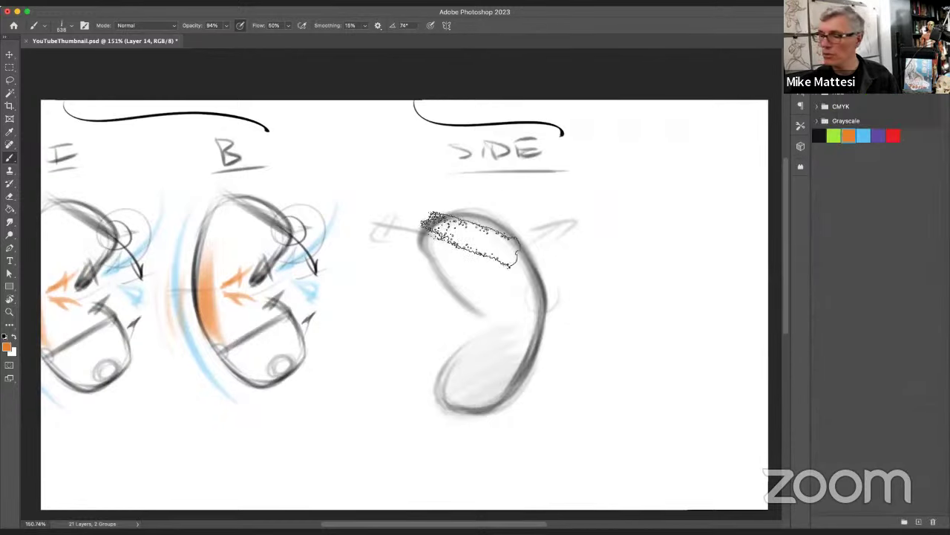
{"action": "mouse_move", "coordinate": [467, 240]}
{"action": "left_mouse_down"}
{"action": "mouse_move", "coordinate": [486, 240]}
{"action": "mouse_move", "coordinate": [425, 242]}
{"action": "mouse_move", "coordinate": [461, 232]}
{"action": "left_mouse_up"}
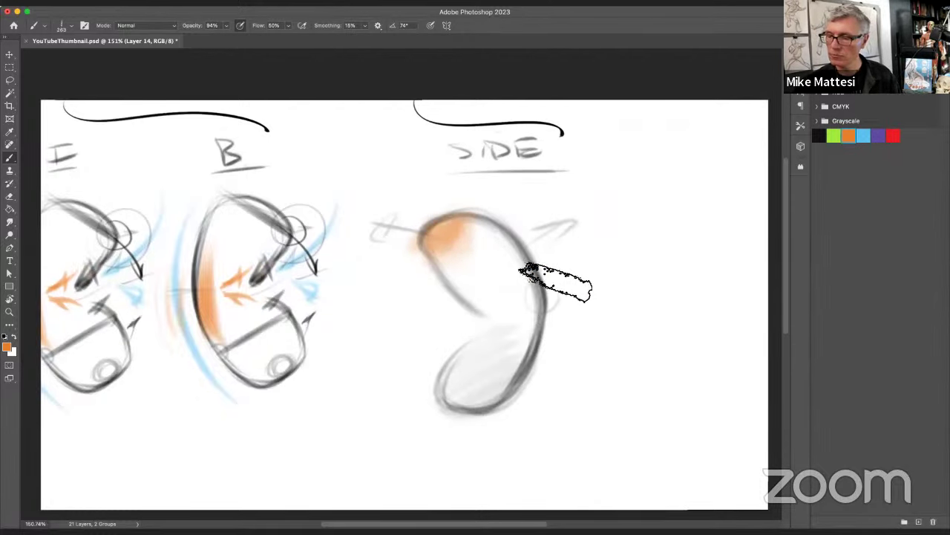
{"action": "mouse_move", "coordinate": [556, 272]}
{"action": "left_mouse_down"}
{"action": "mouse_move", "coordinate": [556, 307]}
{"action": "mouse_move", "coordinate": [543, 272]}
{"action": "mouse_move", "coordinate": [549, 343]}
{"action": "mouse_move", "coordinate": [548, 301]}
{"action": "mouse_move", "coordinate": [526, 358]}
{"action": "mouse_move", "coordinate": [495, 354]}
{"action": "mouse_move", "coordinate": [481, 405]}
{"action": "mouse_move", "coordinate": [493, 353]}
{"action": "mouse_move", "coordinate": [496, 401]}
{"action": "mouse_move", "coordinate": [465, 391]}
{"action": "mouse_move", "coordinate": [519, 368]}
{"action": "mouse_move", "coordinate": [477, 406]}
{"action": "mouse_move", "coordinate": [504, 345]}
{"action": "mouse_move", "coordinate": [498, 402]}
{"action": "mouse_move", "coordinate": [467, 390]}
{"action": "mouse_move", "coordinate": [510, 351]}
{"action": "mouse_move", "coordinate": [475, 393]}
{"action": "left_mouse_up"}
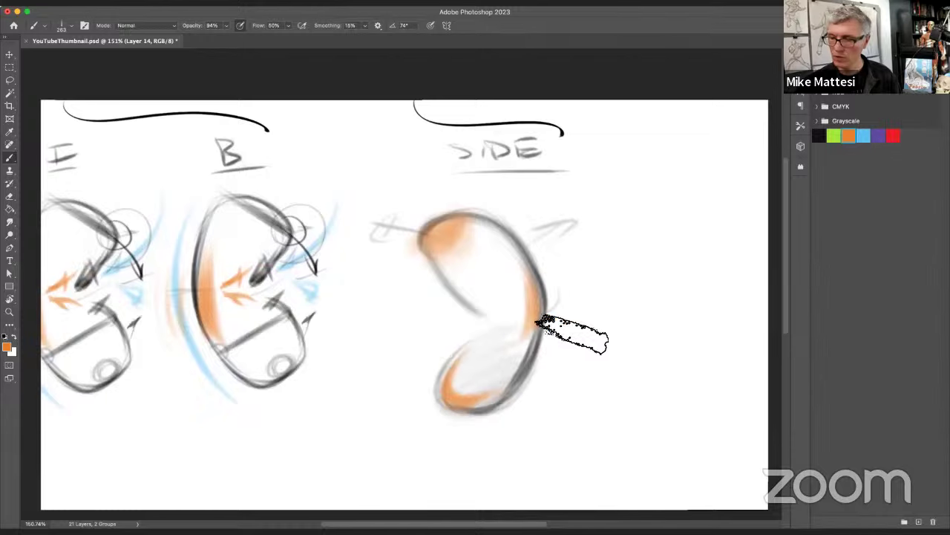
Step: Change the brush colour to light blue and reduce the brush size to 104
{"action": "left_click", "coordinate": [862, 135]}
{"action": "mouse_move", "coordinate": [516, 265]}
{"action": "left_mouse_down"}
{"action": "mouse_move", "coordinate": [466, 263]}
{"action": "mouse_move", "coordinate": [556, 278]}
{"action": "mouse_move", "coordinate": [566, 301]}
{"action": "mouse_move", "coordinate": [545, 310]}
{"action": "mouse_move", "coordinate": [551, 301]}
{"action": "left_mouse_up"}
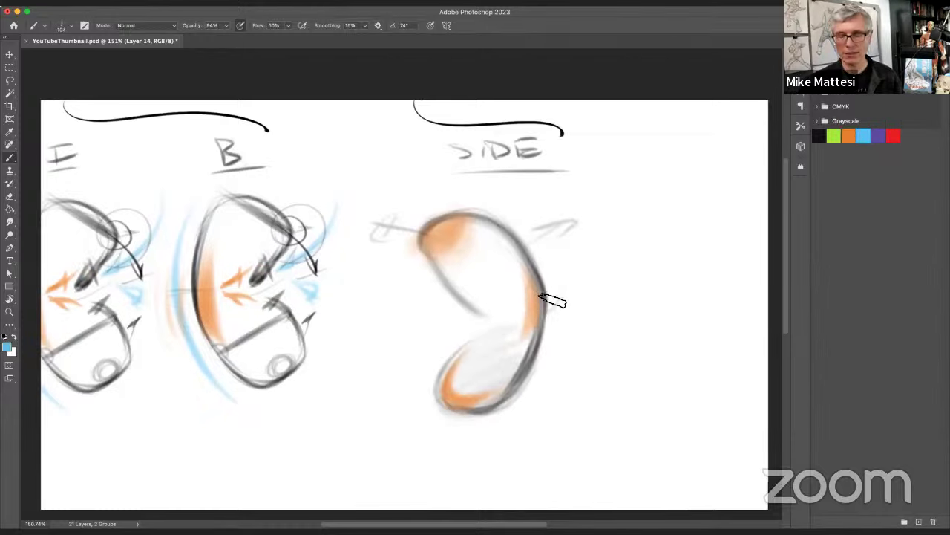
Step: Try out blue curved strokes in front of the side torso's ribcage and pelvis, and undo them
{"action": "mouse_move", "coordinate": [454, 291]}
{"action": "left_mouse_down"}
{"action": "mouse_move", "coordinate": [479, 297]}
{"action": "mouse_move", "coordinate": [452, 318]}
{"action": "mouse_move", "coordinate": [411, 249]}
{"action": "left_mouse_up"}
{"action": "left_click_drag", "start_coordinate": [438, 199], "coordinate": [450, 459]}
{"action": "key", "text": "super+z"}
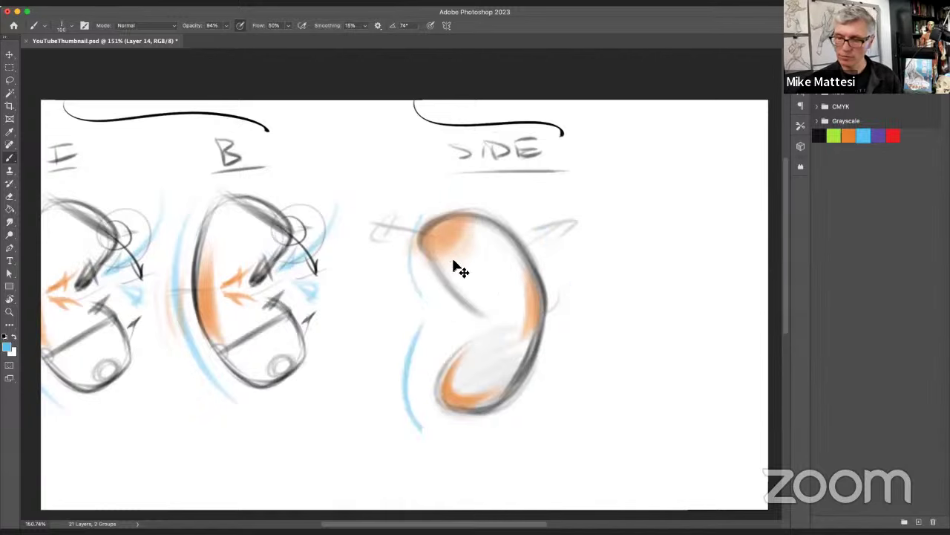
{"action": "key", "text": "super+z"}
{"action": "mouse_move", "coordinate": [596, 228]}
{"action": "left_mouse_down"}
{"action": "mouse_move", "coordinate": [698, 369]}
{"action": "mouse_move", "coordinate": [691, 400]}
{"action": "left_mouse_up"}
{"action": "key", "text": "super+z"}
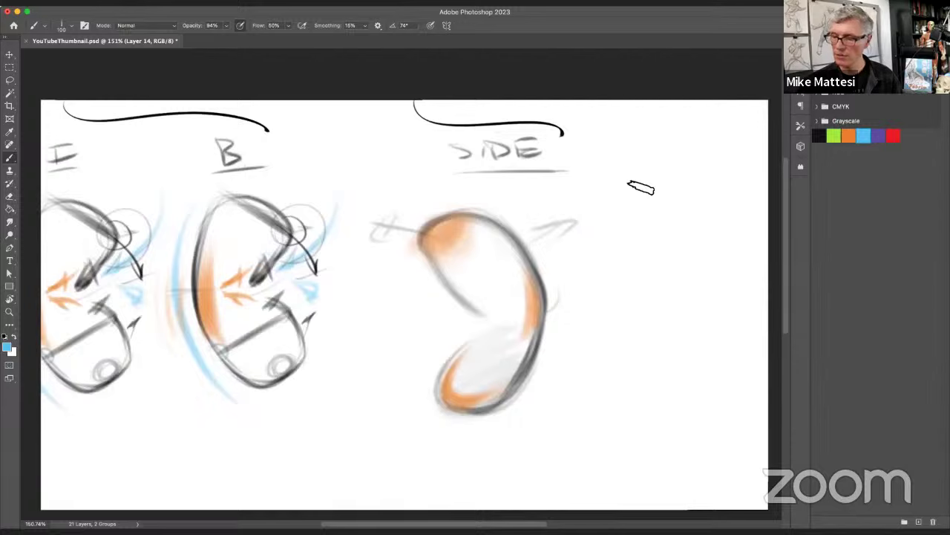
{"action": "left_click_drag", "start_coordinate": [609, 197], "coordinate": [676, 416]}
{"action": "key", "text": "super+z"}
{"action": "mouse_move", "coordinate": [412, 245]}
{"action": "left_mouse_down"}
{"action": "mouse_move", "coordinate": [519, 209]}
{"action": "mouse_move", "coordinate": [544, 400]}
{"action": "mouse_move", "coordinate": [397, 382]}
{"action": "mouse_move", "coordinate": [453, 321]}
{"action": "left_mouse_up"}
{"action": "mouse_move", "coordinate": [421, 422]}
{"action": "left_mouse_down"}
{"action": "mouse_move", "coordinate": [523, 312]}
{"action": "mouse_move", "coordinate": [611, 315]}
{"action": "left_mouse_up"}
{"action": "key", "text": "super+z"}
{"action": "key", "text": "super+z"}
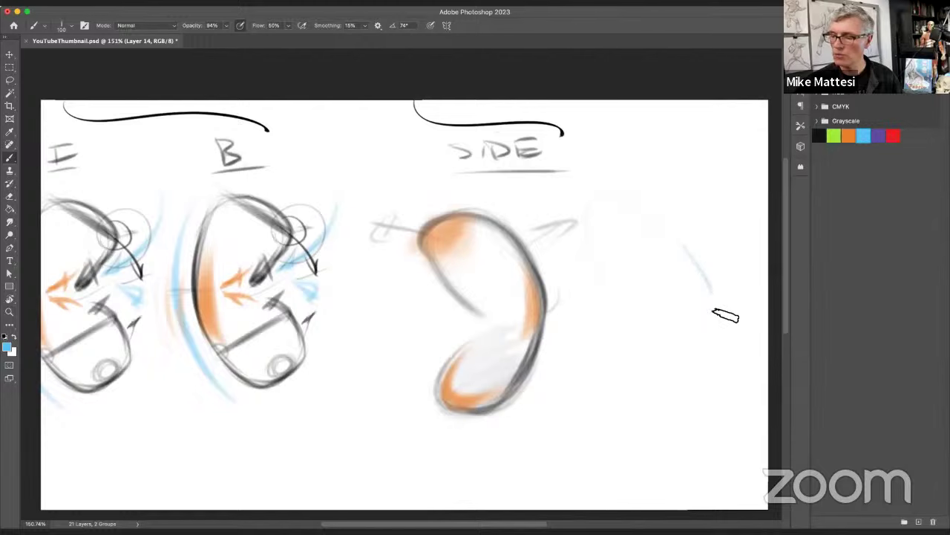
Step: Try out a blue C-shaped torso outline with outward force marks on the blank area beside the side torso, and undo it
{"action": "left_click_drag", "start_coordinate": [713, 312], "coordinate": [644, 416]}
{"action": "mouse_move", "coordinate": [604, 285]}
{"action": "left_mouse_down"}
{"action": "mouse_move", "coordinate": [623, 195]}
{"action": "mouse_move", "coordinate": [678, 245]}
{"action": "left_mouse_up"}
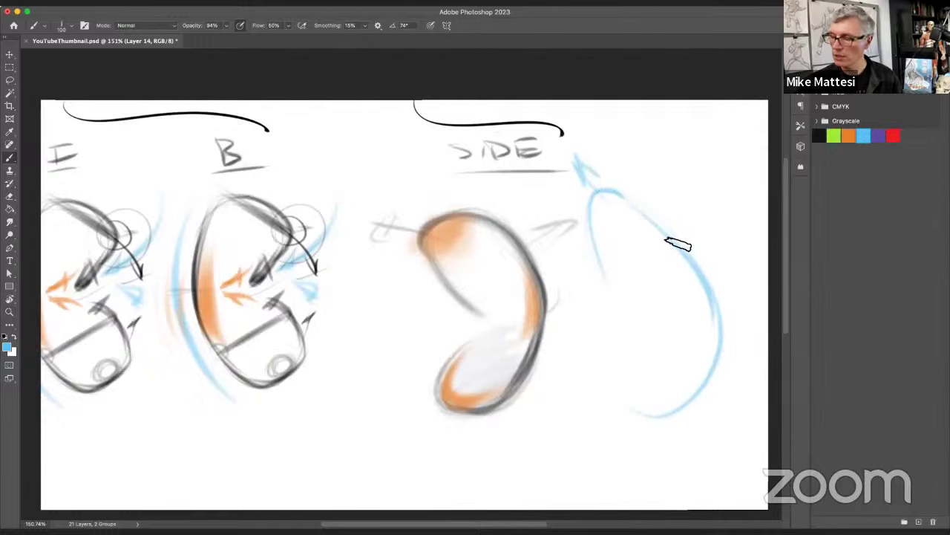
{"action": "left_click_drag", "start_coordinate": [626, 389], "coordinate": [708, 383]}
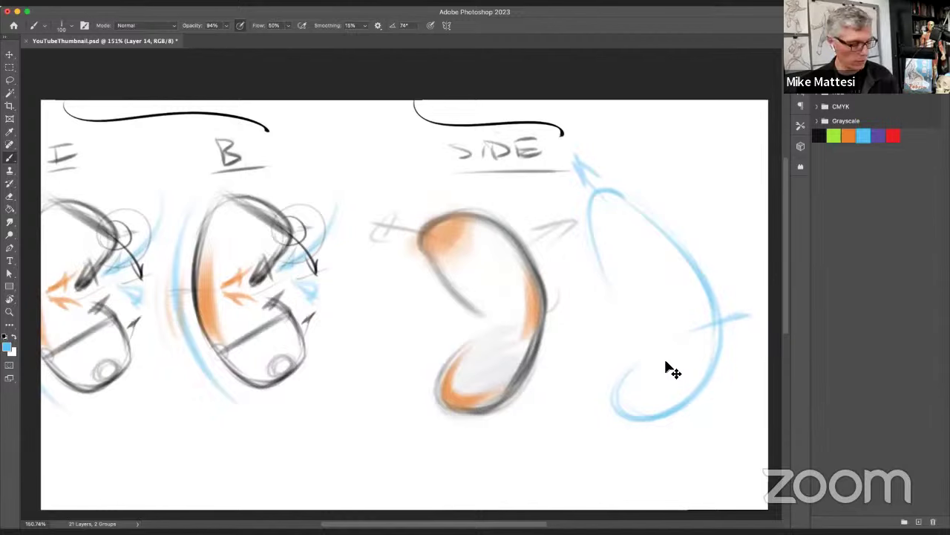
{"action": "key", "text": "ctrl+z"}
{"action": "key", "text": "ctrl+z"}
{"action": "key", "text": "ctrl+z"}
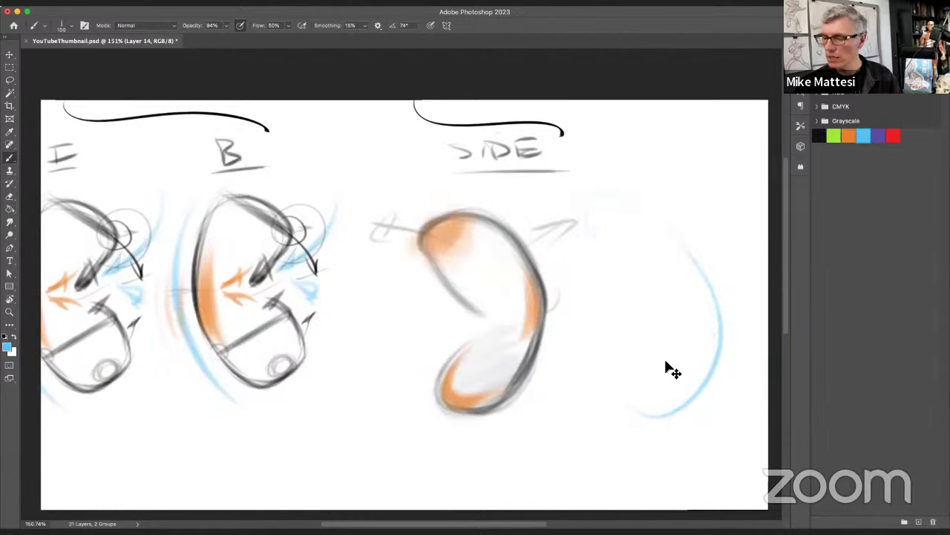
{"action": "key", "text": "ctrl+z"}
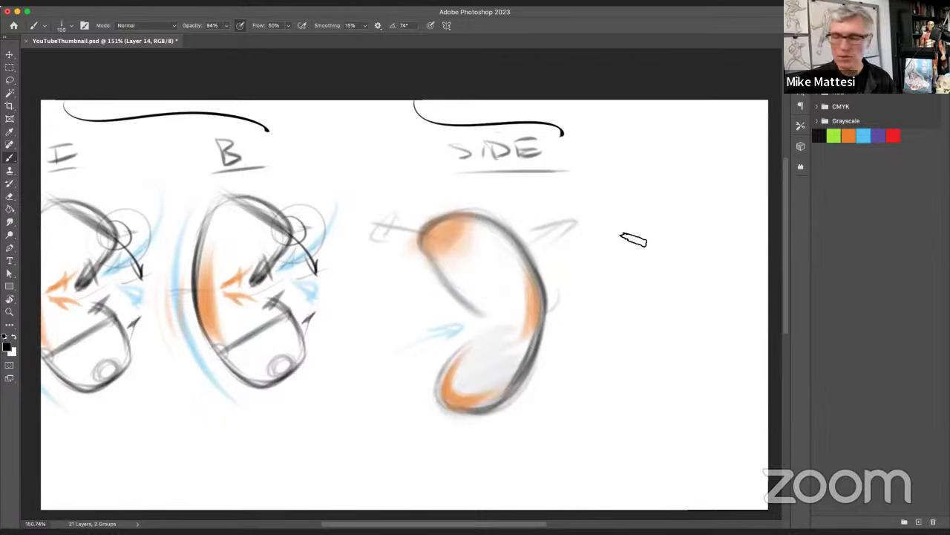
Step: Enlarge the brush to 181 px and sketch a second side torso in black, with its C curve opening the opposite way
{"action": "left_click_drag", "start_coordinate": [636, 281], "coordinate": [661, 283]}
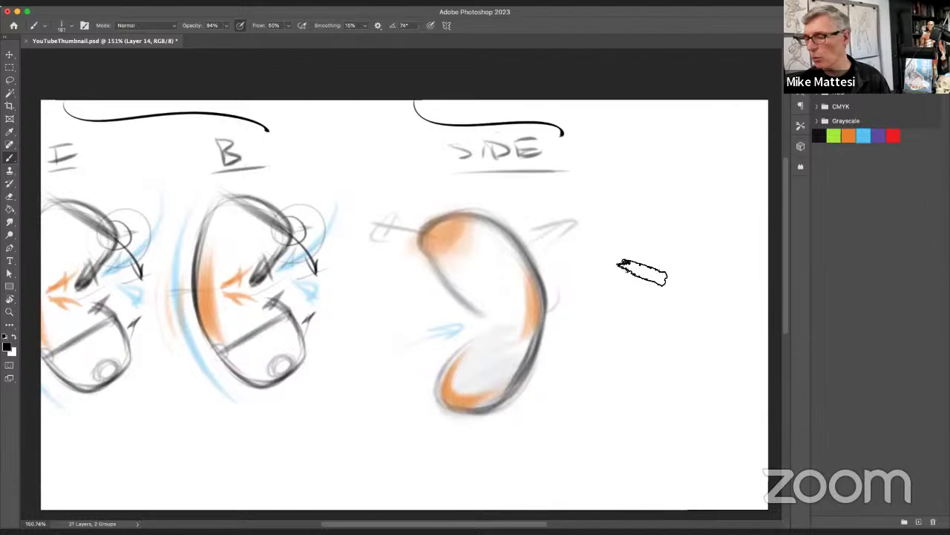
{"action": "left_click_drag", "start_coordinate": [566, 318], "coordinate": [685, 232]}
{"action": "mouse_move", "coordinate": [586, 391]}
{"action": "left_mouse_down"}
{"action": "mouse_move", "coordinate": [686, 217]}
{"action": "mouse_move", "coordinate": [628, 249]}
{"action": "left_mouse_up"}
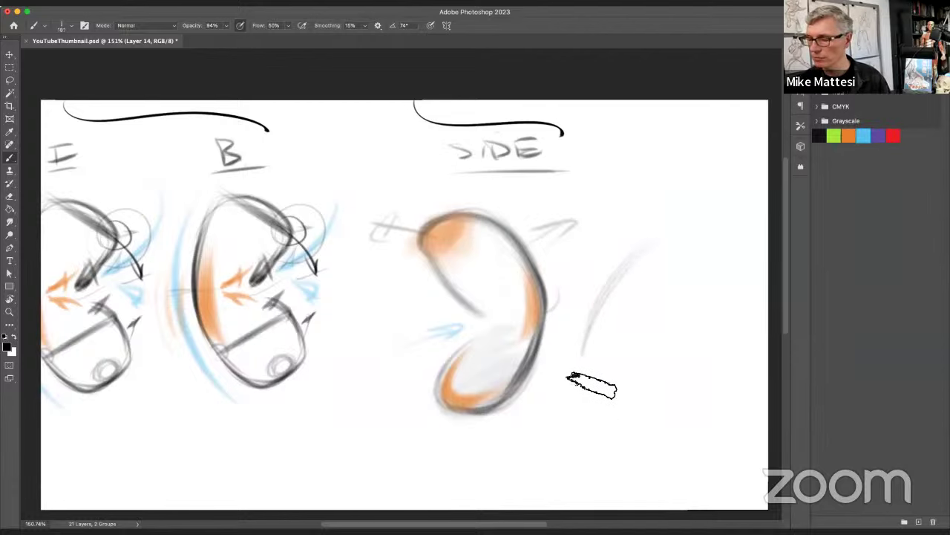
{"action": "mouse_move", "coordinate": [569, 375]}
{"action": "left_mouse_down"}
{"action": "mouse_move", "coordinate": [711, 249]}
{"action": "mouse_move", "coordinate": [610, 341]}
{"action": "left_mouse_up"}
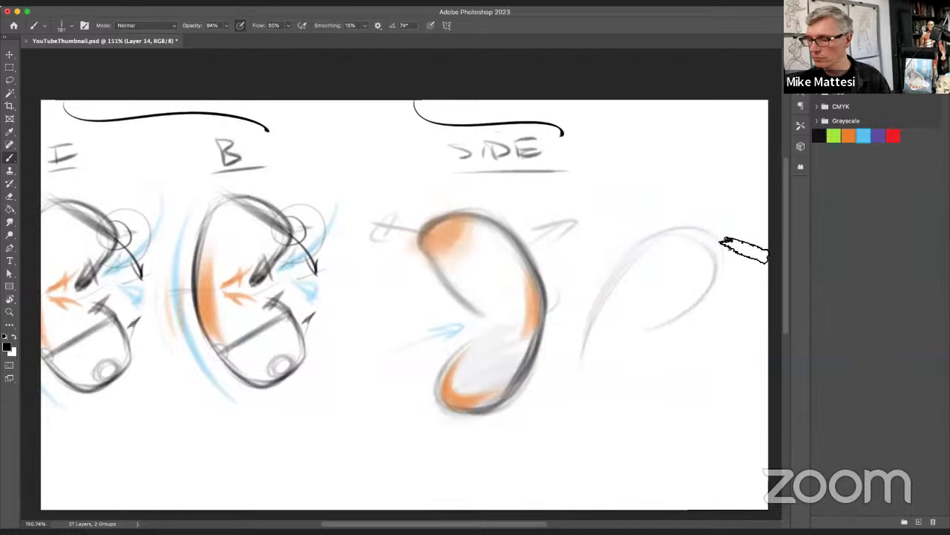
{"action": "mouse_move", "coordinate": [738, 247]}
{"action": "left_mouse_down"}
{"action": "mouse_move", "coordinate": [593, 378]}
{"action": "mouse_move", "coordinate": [646, 237]}
{"action": "mouse_move", "coordinate": [603, 407]}
{"action": "mouse_move", "coordinate": [612, 274]}
{"action": "mouse_move", "coordinate": [675, 323]}
{"action": "mouse_move", "coordinate": [571, 372]}
{"action": "mouse_move", "coordinate": [698, 227]}
{"action": "left_mouse_up"}
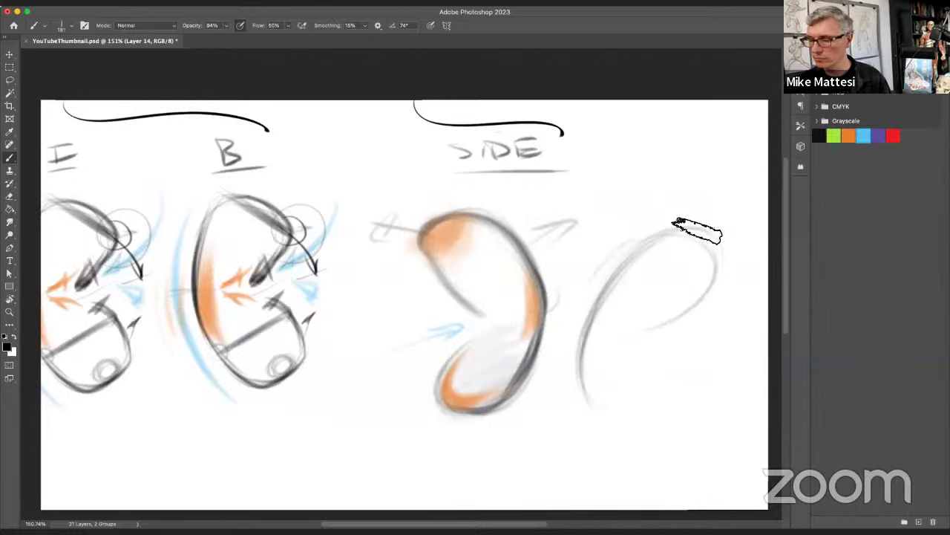
{"action": "mouse_move", "coordinate": [702, 280]}
{"action": "left_mouse_down"}
{"action": "mouse_move", "coordinate": [620, 248]}
{"action": "mouse_move", "coordinate": [634, 324]}
{"action": "mouse_move", "coordinate": [697, 229]}
{"action": "mouse_move", "coordinate": [614, 270]}
{"action": "mouse_move", "coordinate": [673, 301]}
{"action": "mouse_move", "coordinate": [676, 226]}
{"action": "mouse_move", "coordinate": [610, 319]}
{"action": "mouse_move", "coordinate": [698, 248]}
{"action": "mouse_move", "coordinate": [607, 277]}
{"action": "mouse_move", "coordinate": [641, 320]}
{"action": "mouse_move", "coordinate": [707, 265]}
{"action": "mouse_move", "coordinate": [586, 351]}
{"action": "mouse_move", "coordinate": [681, 247]}
{"action": "mouse_move", "coordinate": [647, 375]}
{"action": "mouse_move", "coordinate": [572, 351]}
{"action": "mouse_move", "coordinate": [636, 310]}
{"action": "mouse_move", "coordinate": [652, 402]}
{"action": "mouse_move", "coordinate": [565, 381]}
{"action": "mouse_move", "coordinate": [639, 343]}
{"action": "mouse_move", "coordinate": [649, 387]}
{"action": "mouse_move", "coordinate": [597, 402]}
{"action": "mouse_move", "coordinate": [624, 332]}
{"action": "mouse_move", "coordinate": [644, 404]}
{"action": "mouse_move", "coordinate": [639, 349]}
{"action": "mouse_move", "coordinate": [640, 370]}
{"action": "mouse_move", "coordinate": [672, 386]}
{"action": "mouse_move", "coordinate": [651, 354]}
{"action": "mouse_move", "coordinate": [653, 409]}
{"action": "mouse_move", "coordinate": [599, 338]}
{"action": "mouse_move", "coordinate": [657, 405]}
{"action": "mouse_move", "coordinate": [614, 330]}
{"action": "mouse_move", "coordinate": [663, 395]}
{"action": "mouse_move", "coordinate": [595, 369]}
{"action": "mouse_move", "coordinate": [668, 387]}
{"action": "mouse_move", "coordinate": [600, 327]}
{"action": "mouse_move", "coordinate": [666, 322]}
{"action": "mouse_move", "coordinate": [620, 283]}
{"action": "mouse_move", "coordinate": [686, 313]}
{"action": "mouse_move", "coordinate": [703, 235]}
{"action": "mouse_move", "coordinate": [633, 292]}
{"action": "mouse_move", "coordinate": [725, 285]}
{"action": "mouse_move", "coordinate": [662, 254]}
{"action": "mouse_move", "coordinate": [674, 318]}
{"action": "mouse_move", "coordinate": [691, 232]}
{"action": "mouse_move", "coordinate": [641, 320]}
{"action": "mouse_move", "coordinate": [718, 290]}
{"action": "mouse_move", "coordinate": [685, 313]}
{"action": "mouse_move", "coordinate": [613, 296]}
{"action": "mouse_move", "coordinate": [699, 273]}
{"action": "mouse_move", "coordinate": [593, 357]}
{"action": "mouse_move", "coordinate": [668, 286]}
{"action": "mouse_move", "coordinate": [664, 390]}
{"action": "mouse_move", "coordinate": [608, 403]}
{"action": "mouse_move", "coordinate": [694, 293]}
{"action": "mouse_move", "coordinate": [683, 303]}
{"action": "mouse_move", "coordinate": [710, 316]}
{"action": "mouse_move", "coordinate": [709, 251]}
{"action": "mouse_move", "coordinate": [697, 243]}
{"action": "mouse_move", "coordinate": [727, 245]}
{"action": "mouse_move", "coordinate": [689, 270]}
{"action": "mouse_move", "coordinate": [717, 273]}
{"action": "mouse_move", "coordinate": [631, 367]}
{"action": "mouse_move", "coordinate": [672, 395]}
{"action": "mouse_move", "coordinate": [645, 407]}
{"action": "mouse_move", "coordinate": [655, 386]}
{"action": "mouse_move", "coordinate": [560, 389]}
{"action": "mouse_move", "coordinate": [673, 284]}
{"action": "mouse_move", "coordinate": [565, 292]}
{"action": "mouse_move", "coordinate": [555, 312]}
{"action": "mouse_move", "coordinate": [601, 280]}
{"action": "mouse_move", "coordinate": [684, 265]}
{"action": "left_mouse_up"}
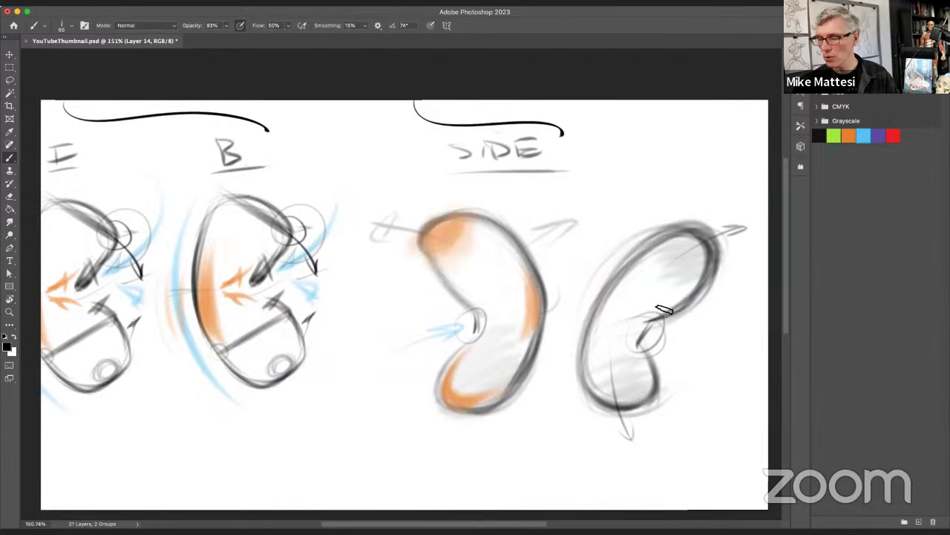
Step: Draw a large circular callout beside the second side torso's pinch and sketch overlapping dark fold strokes inside it
{"action": "key", "text": "z"}
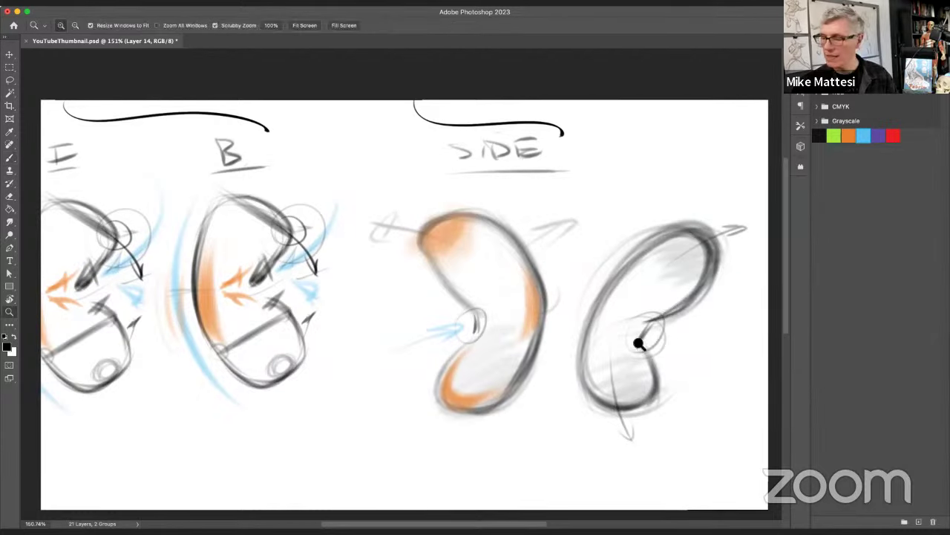
{"action": "mouse_move", "coordinate": [638, 343]}
{"action": "left_mouse_down"}
{"action": "mouse_move", "coordinate": [679, 334]}
{"action": "mouse_move", "coordinate": [646, 346]}
{"action": "mouse_move", "coordinate": [393, 291]}
{"action": "mouse_move", "coordinate": [407, 281]}
{"action": "left_mouse_up"}
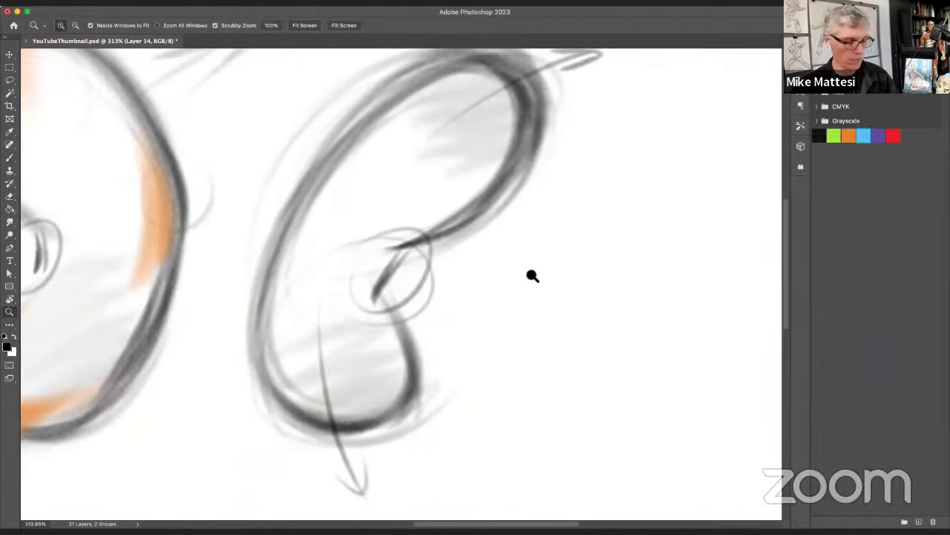
{"action": "key", "text": "b"}
{"action": "left_click_drag", "start_coordinate": [494, 268], "coordinate": [575, 265]}
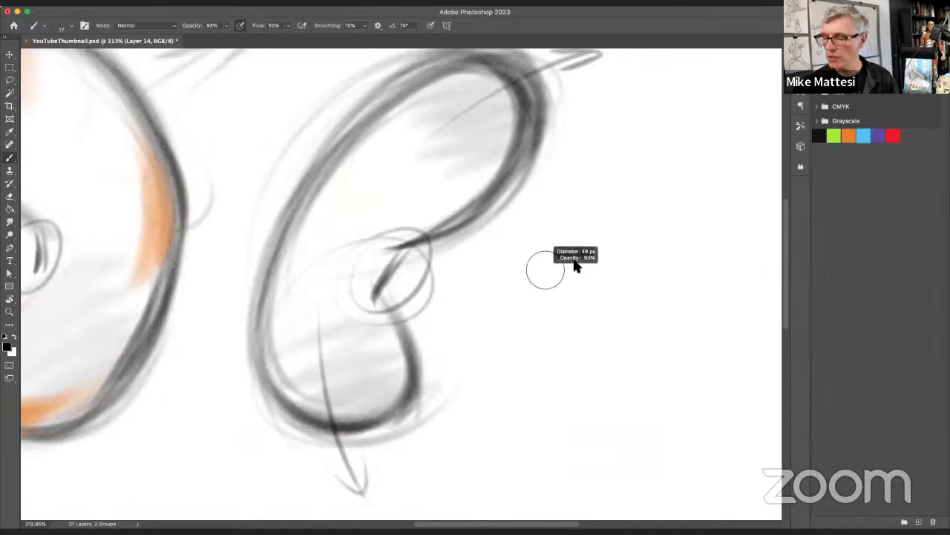
{"action": "mouse_move", "coordinate": [444, 338]}
{"action": "left_mouse_down"}
{"action": "mouse_move", "coordinate": [587, 202]}
{"action": "mouse_move", "coordinate": [730, 292]}
{"action": "mouse_move", "coordinate": [688, 414]}
{"action": "mouse_move", "coordinate": [607, 424]}
{"action": "left_mouse_up"}
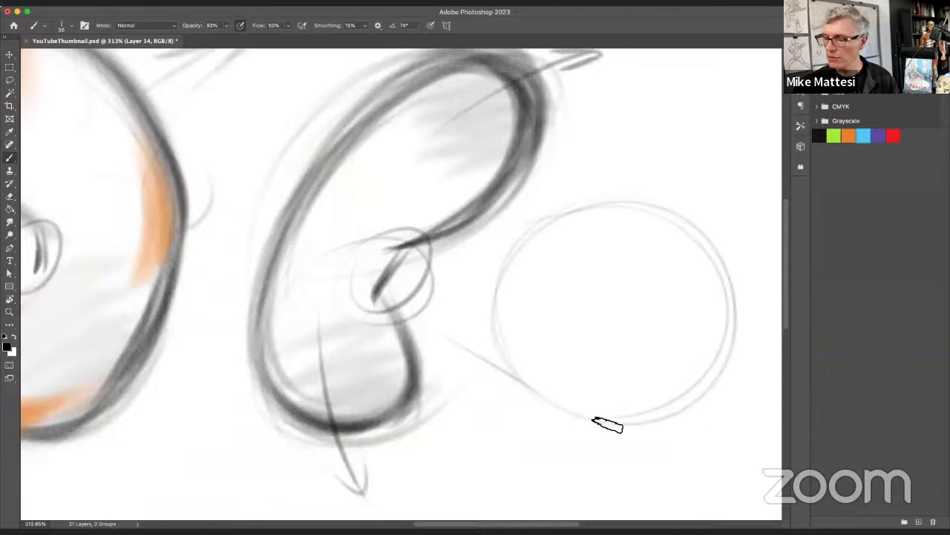
{"action": "mouse_move", "coordinate": [630, 262]}
{"action": "left_mouse_down"}
{"action": "mouse_move", "coordinate": [647, 230]}
{"action": "mouse_move", "coordinate": [630, 312]}
{"action": "mouse_move", "coordinate": [608, 318]}
{"action": "left_mouse_up"}
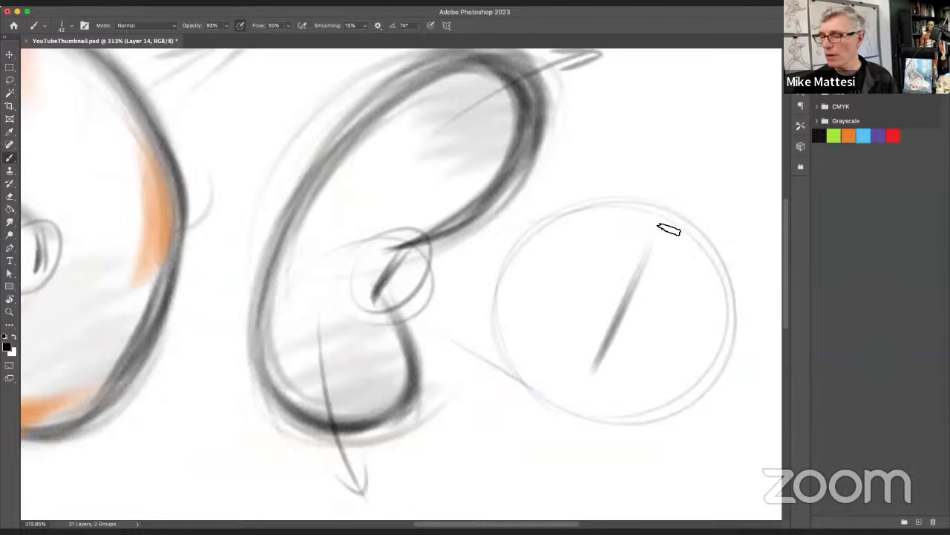
{"action": "mouse_move", "coordinate": [613, 282]}
{"action": "left_mouse_down"}
{"action": "mouse_move", "coordinate": [673, 224]}
{"action": "mouse_move", "coordinate": [587, 299]}
{"action": "mouse_move", "coordinate": [668, 218]}
{"action": "mouse_move", "coordinate": [636, 275]}
{"action": "mouse_move", "coordinate": [669, 226]}
{"action": "mouse_move", "coordinate": [641, 283]}
{"action": "mouse_move", "coordinate": [645, 272]}
{"action": "mouse_move", "coordinate": [578, 331]}
{"action": "mouse_move", "coordinate": [643, 269]}
{"action": "mouse_move", "coordinate": [607, 293]}
{"action": "mouse_move", "coordinate": [635, 284]}
{"action": "mouse_move", "coordinate": [619, 340]}
{"action": "mouse_move", "coordinate": [624, 307]}
{"action": "mouse_move", "coordinate": [609, 348]}
{"action": "mouse_move", "coordinate": [650, 260]}
{"action": "mouse_move", "coordinate": [564, 328]}
{"action": "left_mouse_up"}
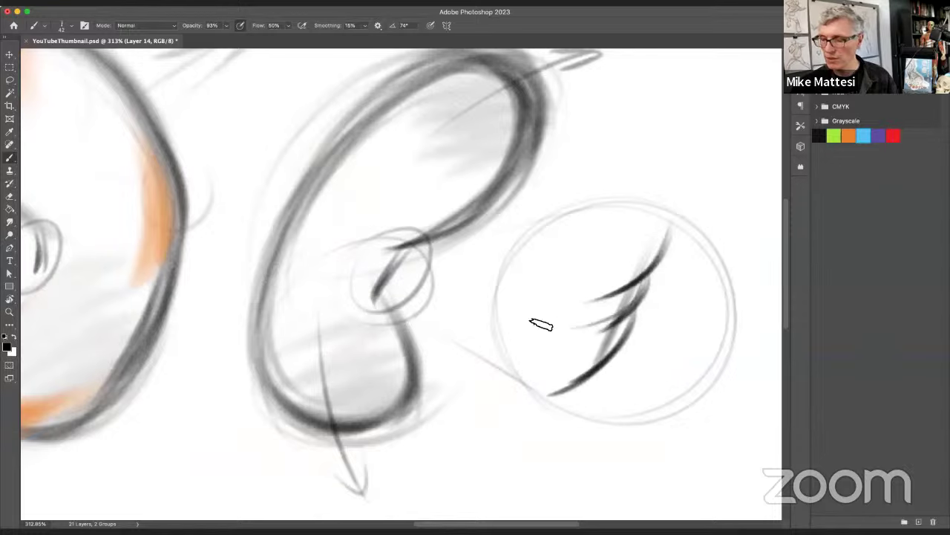
{"action": "left_click_drag", "start_coordinate": [598, 363], "coordinate": [640, 256]}
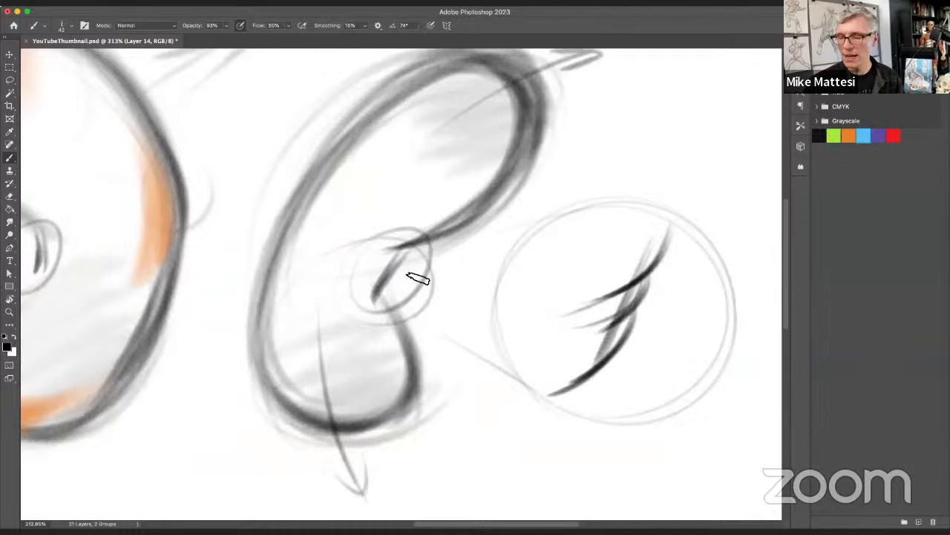
Step: Add short dark fold strokes at the waist pinch of the first side torso
{"action": "key", "text": "z"}
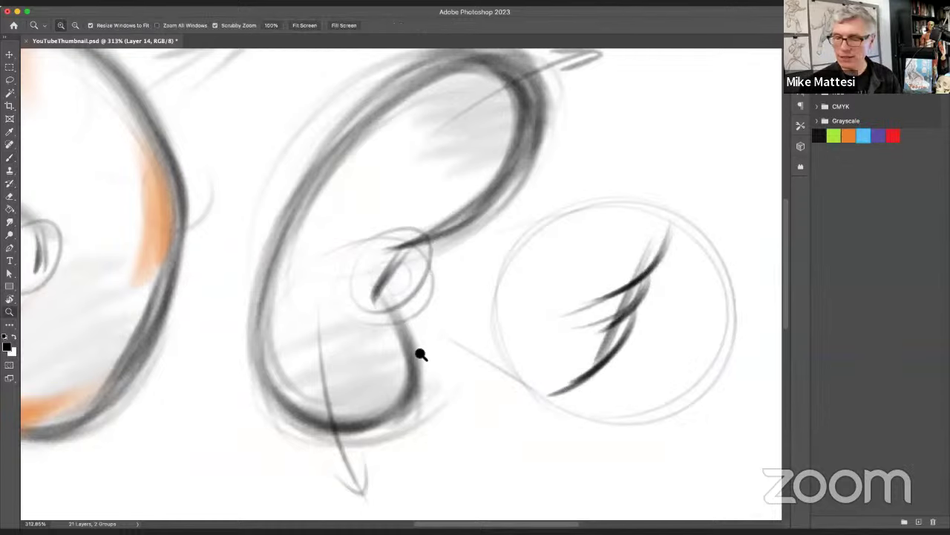
{"action": "left_click_drag", "start_coordinate": [421, 354], "coordinate": [490, 346]}
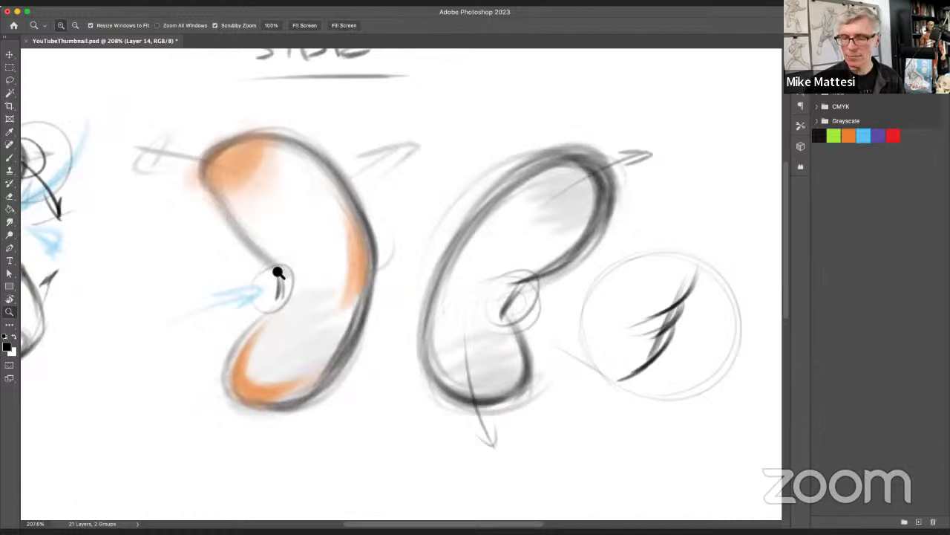
{"action": "left_click_drag", "start_coordinate": [277, 273], "coordinate": [290, 278]}
{"action": "key", "text": "b"}
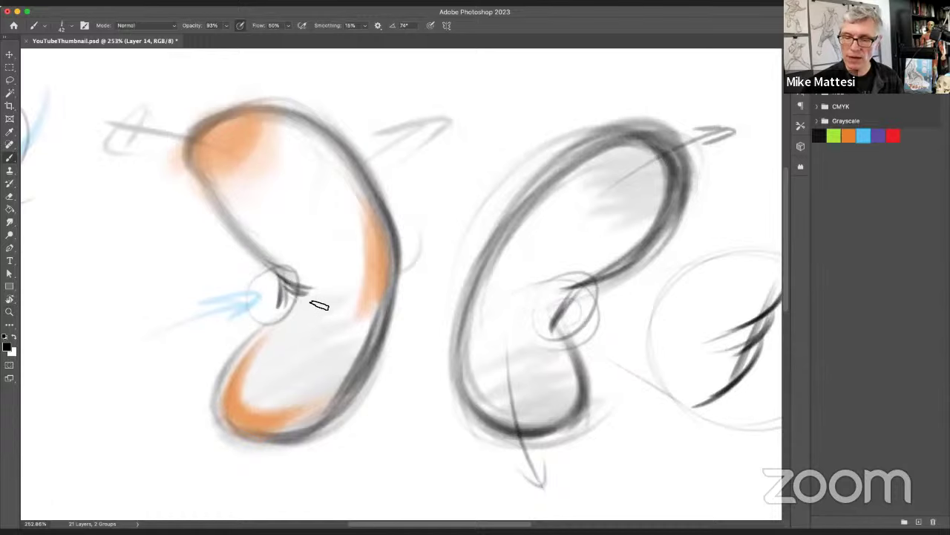
Step: Hide the torso sketches on Layer 14, then show and select the Grafit Academic Bundle 162709 copy photo layer
{"action": "key", "text": "z"}
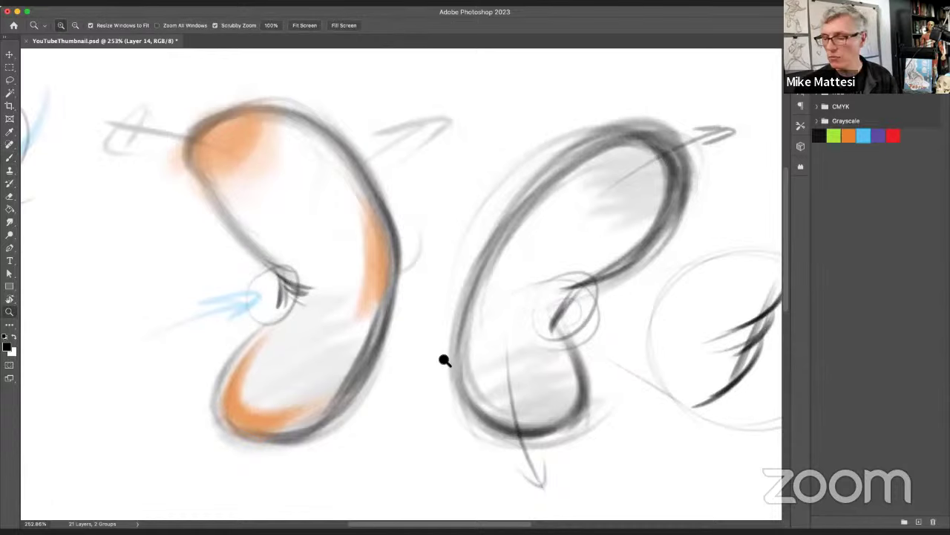
{"action": "mouse_move", "coordinate": [446, 359]}
{"action": "left_mouse_down"}
{"action": "mouse_move", "coordinate": [434, 370]}
{"action": "mouse_move", "coordinate": [475, 365]}
{"action": "mouse_move", "coordinate": [394, 332]}
{"action": "mouse_move", "coordinate": [429, 322]}
{"action": "mouse_move", "coordinate": [501, 373]}
{"action": "mouse_move", "coordinate": [554, 376]}
{"action": "mouse_move", "coordinate": [456, 346]}
{"action": "mouse_move", "coordinate": [424, 354]}
{"action": "mouse_move", "coordinate": [470, 347]}
{"action": "mouse_move", "coordinate": [472, 357]}
{"action": "mouse_move", "coordinate": [462, 339]}
{"action": "mouse_move", "coordinate": [503, 320]}
{"action": "mouse_move", "coordinate": [490, 315]}
{"action": "left_mouse_up"}
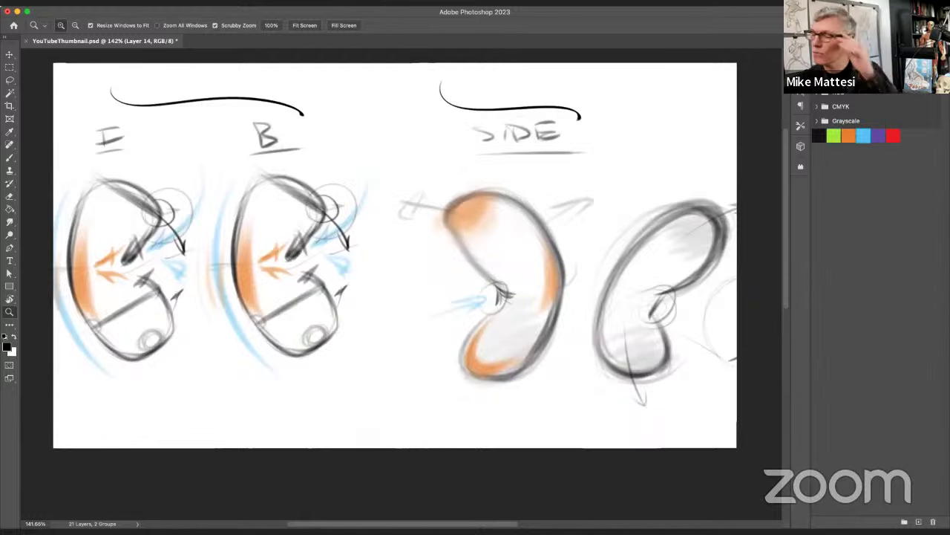
{"action": "left_click", "coordinate": [800, 86]}
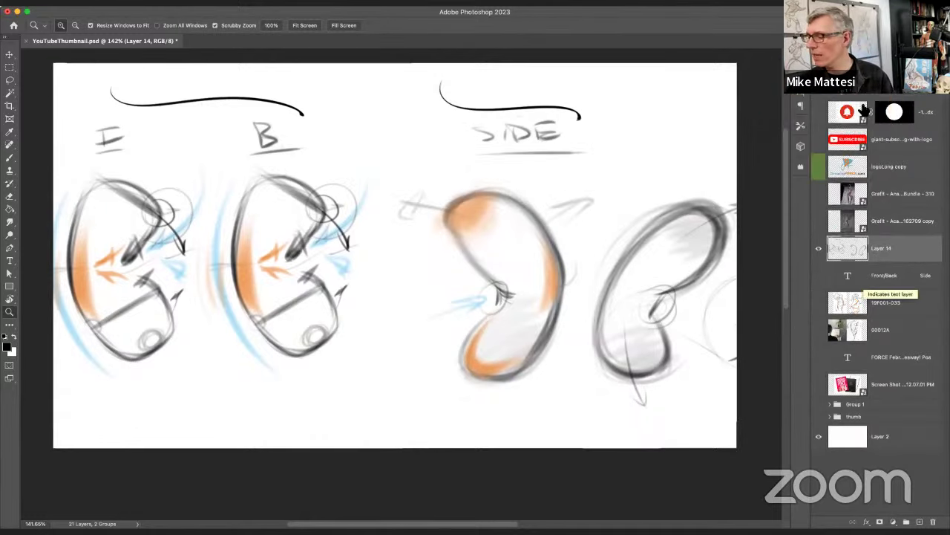
{"action": "left_click", "coordinate": [819, 331]}
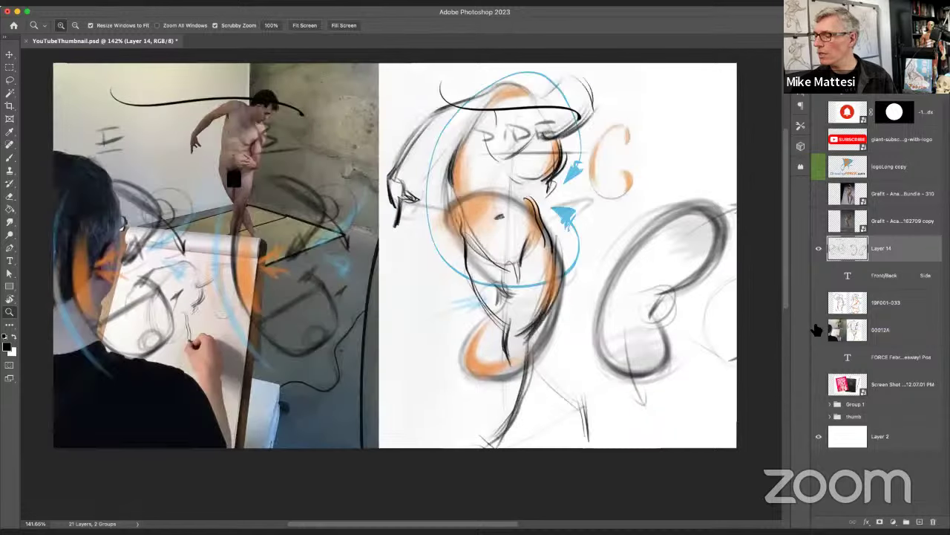
{"action": "left_click", "coordinate": [820, 331]}
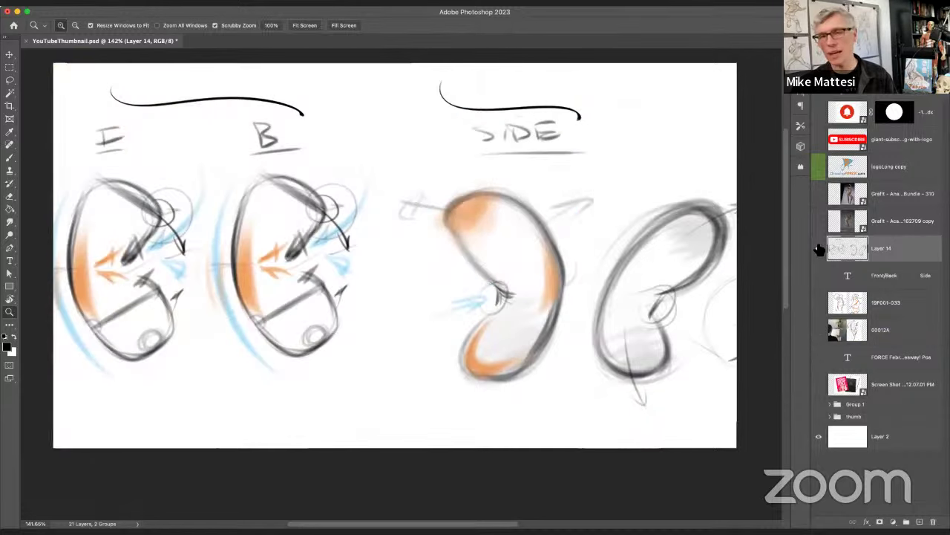
{"action": "left_click", "coordinate": [820, 248]}
{"action": "left_click", "coordinate": [819, 221]}
{"action": "left_click", "coordinate": [890, 218]}
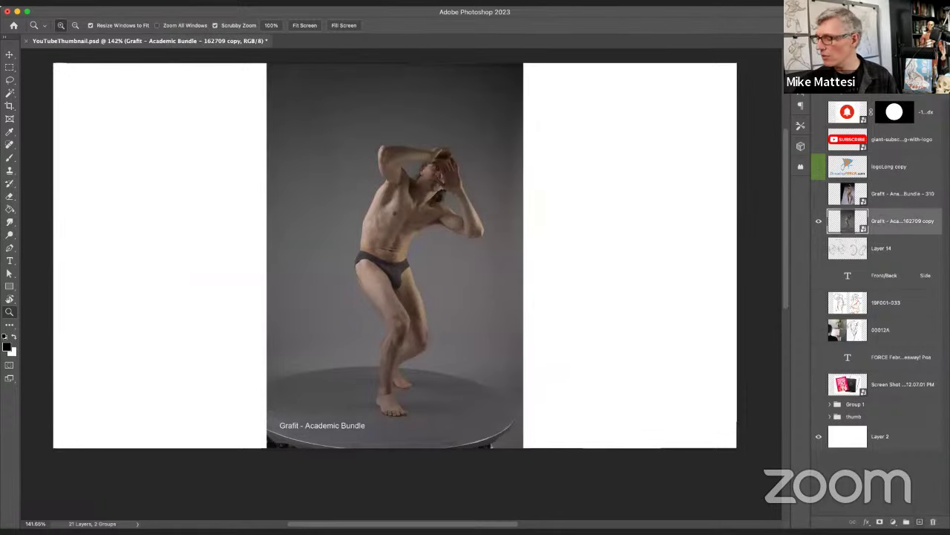
Step: Add an empty layer above the reference photo and move the photo to the left edge of the canvas
{"action": "left_click", "coordinate": [919, 522]}
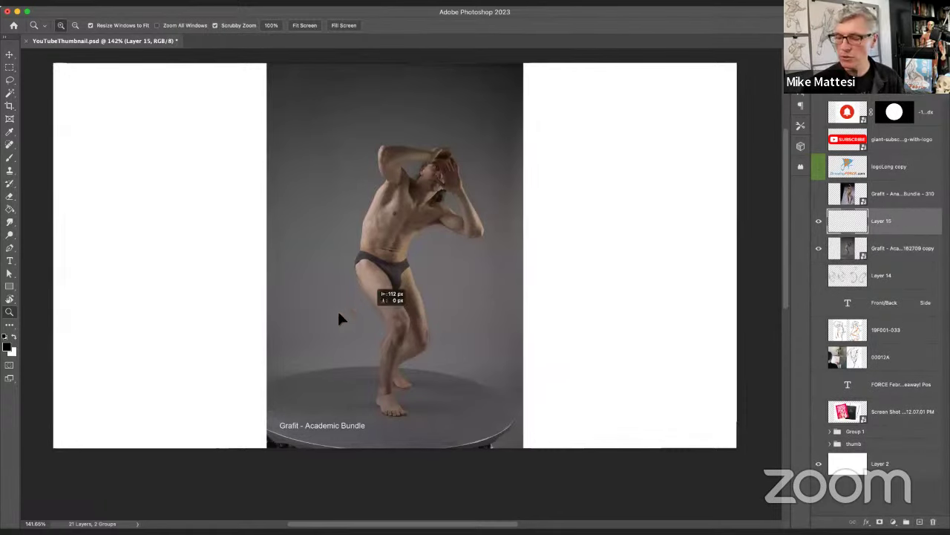
{"action": "left_click_drag", "start_coordinate": [338, 317], "coordinate": [268, 306]}
{"action": "left_click", "coordinate": [907, 252]}
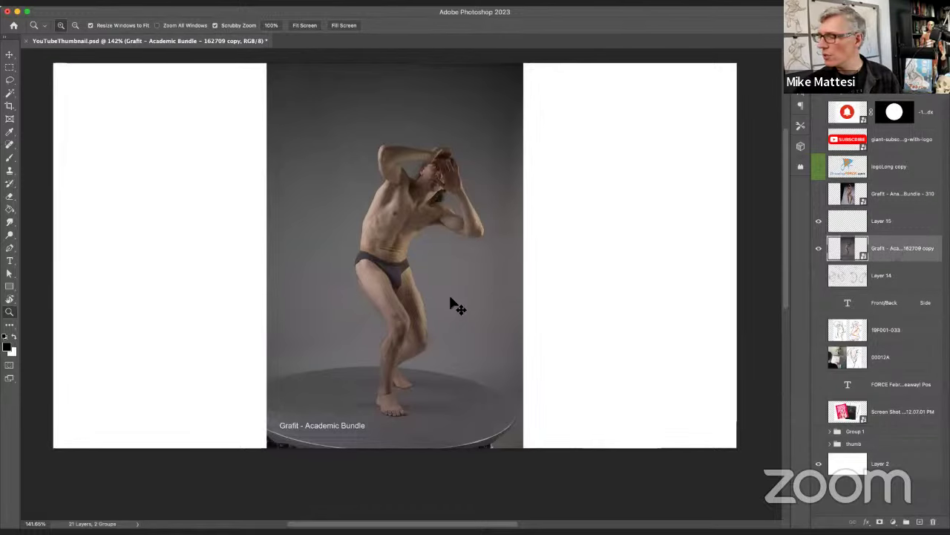
{"action": "left_click_drag", "start_coordinate": [456, 313], "coordinate": [232, 311]}
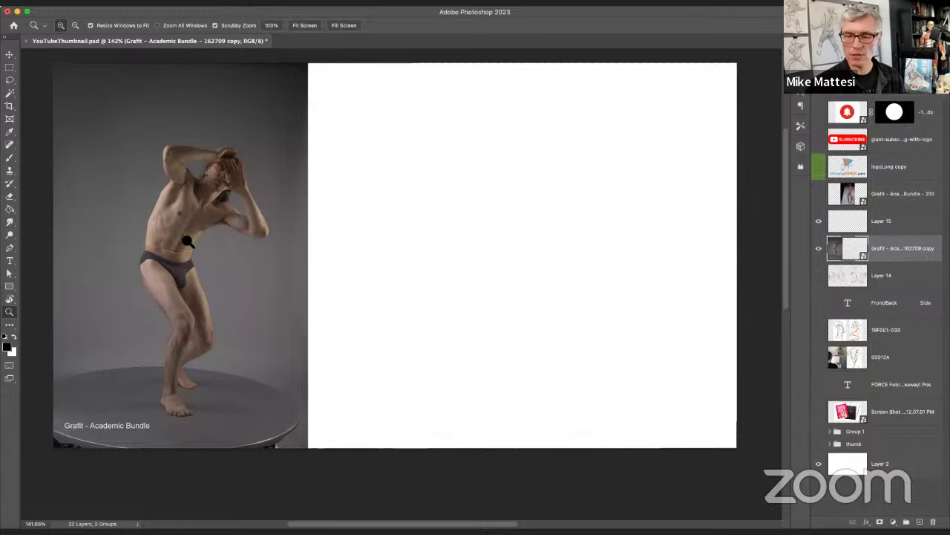
Step: Add another empty drawing layer above Layer 15, ready for the Brush tool
{"action": "mouse_move", "coordinate": [282, 263]}
{"action": "left_mouse_down"}
{"action": "mouse_move", "coordinate": [297, 263]}
{"action": "mouse_move", "coordinate": [285, 277]}
{"action": "mouse_move", "coordinate": [308, 310]}
{"action": "mouse_move", "coordinate": [308, 299]}
{"action": "mouse_move", "coordinate": [339, 312]}
{"action": "left_mouse_up"}
{"action": "key", "text": "b"}
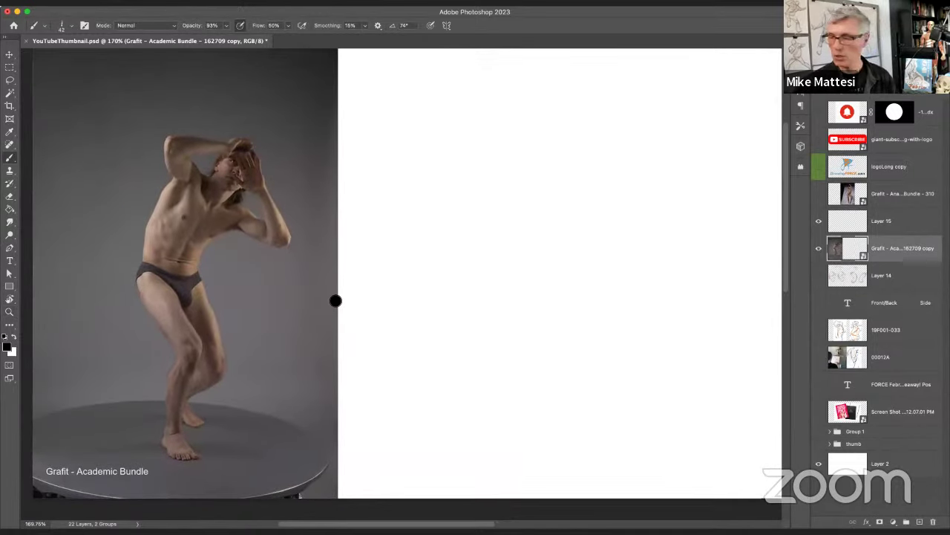
{"action": "left_click", "coordinate": [906, 220]}
{"action": "left_click", "coordinate": [919, 521]}
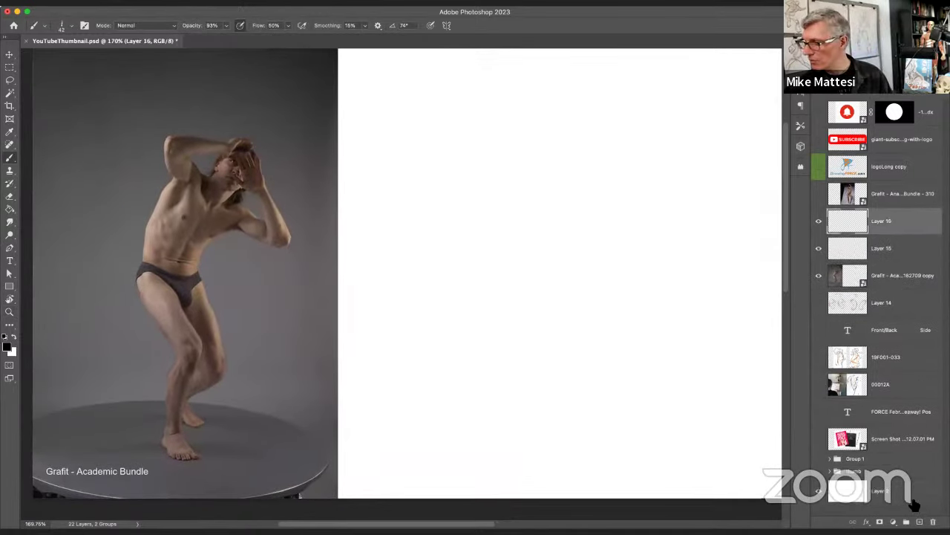
Step: Lightly sketch the large C curve of the man's torso beside the photo with a 304 px brush, rounding the chest and pelvis ends
{"action": "right_click", "coordinate": [493, 245]}
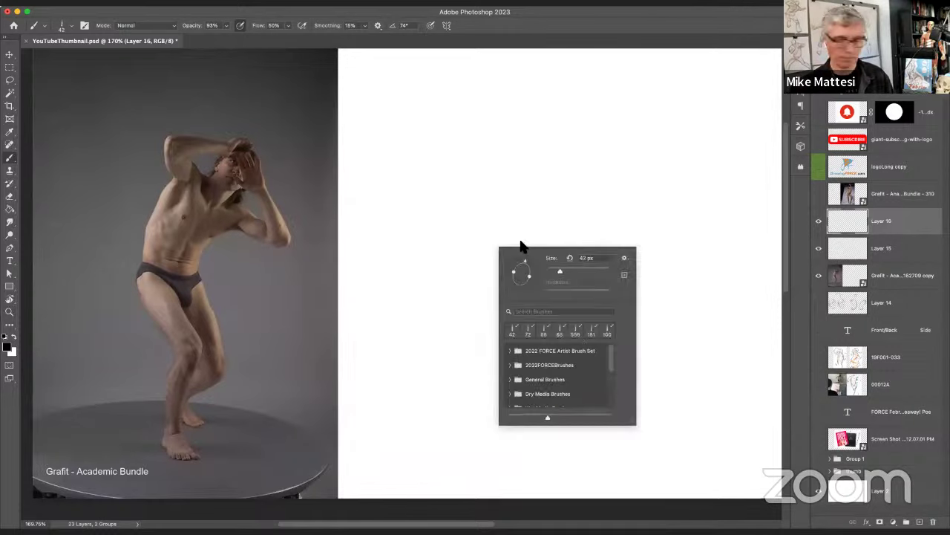
{"action": "right_click", "coordinate": [523, 245]}
{"action": "key", "text": "Escape"}
{"action": "left_click_drag", "start_coordinate": [526, 235], "coordinate": [545, 234]}
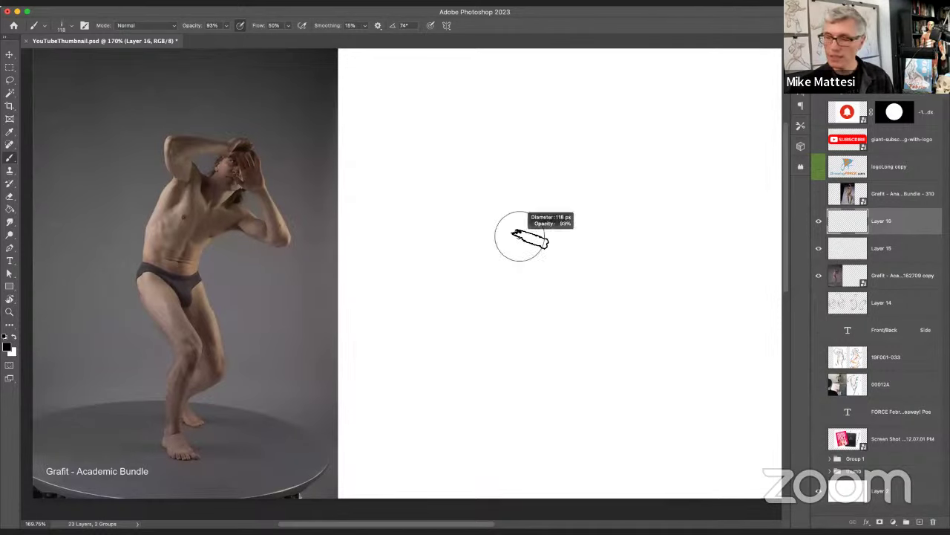
{"action": "left_click_drag", "start_coordinate": [496, 292], "coordinate": [594, 206]}
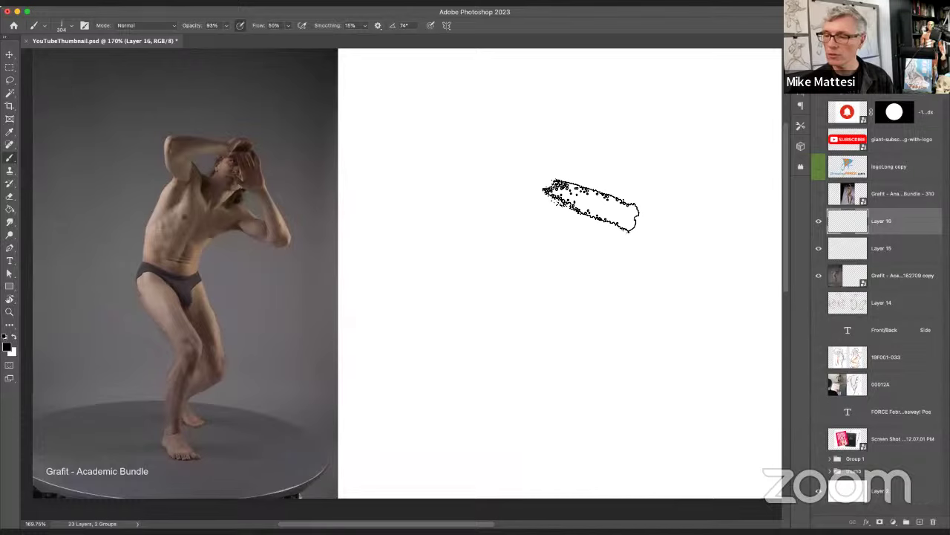
{"action": "left_click_drag", "start_coordinate": [487, 173], "coordinate": [425, 303]}
{"action": "left_click_drag", "start_coordinate": [530, 162], "coordinate": [643, 221]}
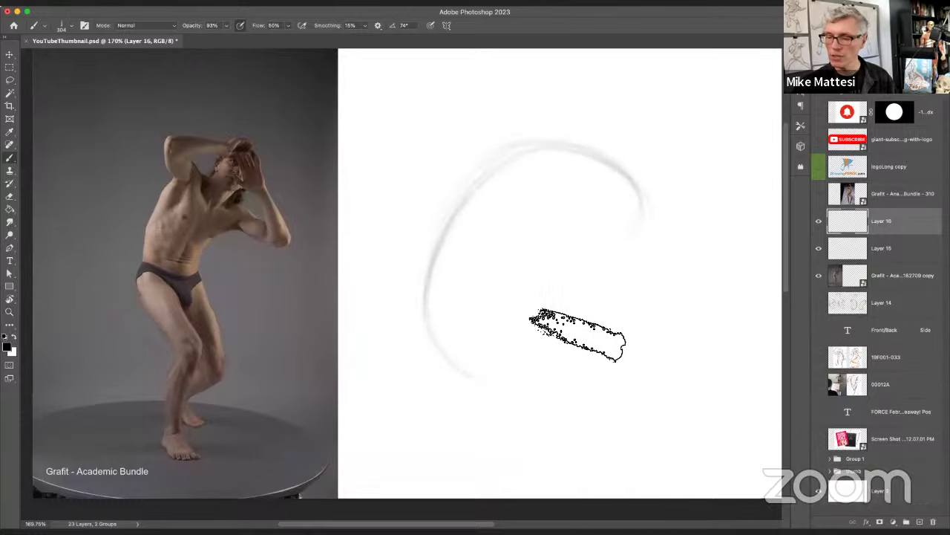
{"action": "mouse_move", "coordinate": [456, 297]}
{"action": "left_mouse_down"}
{"action": "mouse_move", "coordinate": [584, 358]}
{"action": "mouse_move", "coordinate": [582, 372]}
{"action": "mouse_move", "coordinate": [571, 302]}
{"action": "mouse_move", "coordinate": [531, 390]}
{"action": "left_mouse_up"}
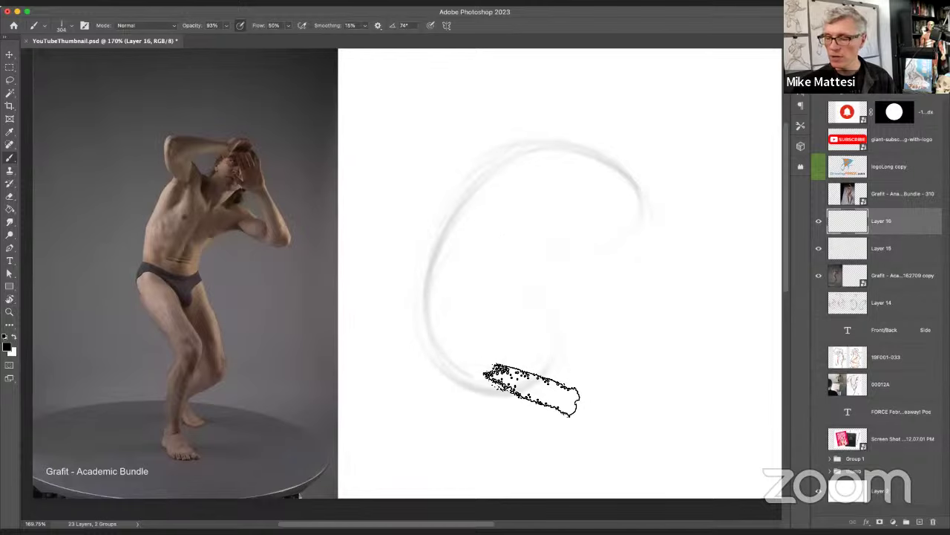
Step: With a smaller brush, darken the upper back and chest end, and add the belly line and faint guide lines beside the waist
{"action": "left_click_drag", "start_coordinate": [531, 206], "coordinate": [545, 208]}
{"action": "mouse_move", "coordinate": [457, 286]}
{"action": "left_mouse_down"}
{"action": "mouse_move", "coordinate": [534, 168]}
{"action": "mouse_move", "coordinate": [565, 198]}
{"action": "mouse_move", "coordinate": [519, 211]}
{"action": "mouse_move", "coordinate": [473, 286]}
{"action": "mouse_move", "coordinate": [453, 260]}
{"action": "mouse_move", "coordinate": [594, 153]}
{"action": "mouse_move", "coordinate": [502, 187]}
{"action": "mouse_move", "coordinate": [603, 174]}
{"action": "mouse_move", "coordinate": [520, 182]}
{"action": "mouse_move", "coordinate": [557, 142]}
{"action": "mouse_move", "coordinate": [557, 171]}
{"action": "mouse_move", "coordinate": [659, 211]}
{"action": "mouse_move", "coordinate": [651, 215]}
{"action": "mouse_move", "coordinate": [631, 194]}
{"action": "mouse_move", "coordinate": [668, 232]}
{"action": "mouse_move", "coordinate": [593, 171]}
{"action": "mouse_move", "coordinate": [651, 237]}
{"action": "mouse_move", "coordinate": [571, 185]}
{"action": "mouse_move", "coordinate": [615, 244]}
{"action": "mouse_move", "coordinate": [634, 178]}
{"action": "mouse_move", "coordinate": [596, 250]}
{"action": "mouse_move", "coordinate": [590, 176]}
{"action": "mouse_move", "coordinate": [561, 255]}
{"action": "mouse_move", "coordinate": [646, 220]}
{"action": "mouse_move", "coordinate": [640, 243]}
{"action": "mouse_move", "coordinate": [573, 267]}
{"action": "mouse_move", "coordinate": [636, 219]}
{"action": "mouse_move", "coordinate": [628, 238]}
{"action": "mouse_move", "coordinate": [548, 288]}
{"action": "mouse_move", "coordinate": [629, 217]}
{"action": "mouse_move", "coordinate": [576, 274]}
{"action": "mouse_move", "coordinate": [610, 222]}
{"action": "mouse_move", "coordinate": [569, 256]}
{"action": "mouse_move", "coordinate": [570, 269]}
{"action": "mouse_move", "coordinate": [625, 246]}
{"action": "mouse_move", "coordinate": [618, 191]}
{"action": "mouse_move", "coordinate": [653, 191]}
{"action": "mouse_move", "coordinate": [464, 242]}
{"action": "mouse_move", "coordinate": [594, 158]}
{"action": "mouse_move", "coordinate": [467, 239]}
{"action": "mouse_move", "coordinate": [478, 240]}
{"action": "mouse_move", "coordinate": [538, 159]}
{"action": "mouse_move", "coordinate": [459, 296]}
{"action": "mouse_move", "coordinate": [507, 187]}
{"action": "mouse_move", "coordinate": [489, 262]}
{"action": "mouse_move", "coordinate": [423, 292]}
{"action": "mouse_move", "coordinate": [470, 251]}
{"action": "mouse_move", "coordinate": [454, 254]}
{"action": "mouse_move", "coordinate": [482, 265]}
{"action": "mouse_move", "coordinate": [478, 190]}
{"action": "left_mouse_up"}
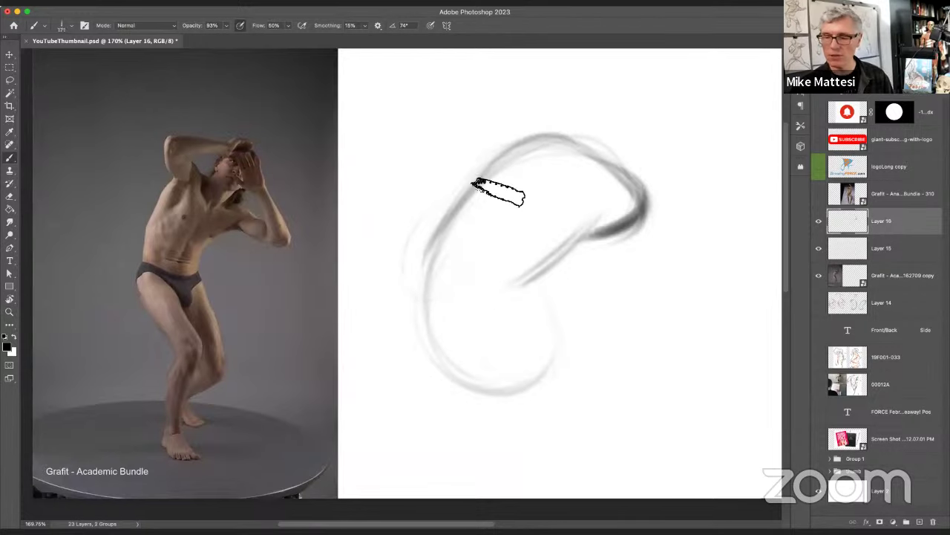
{"action": "mouse_move", "coordinate": [427, 256]}
{"action": "left_mouse_down"}
{"action": "mouse_move", "coordinate": [470, 203]}
{"action": "mouse_move", "coordinate": [441, 279]}
{"action": "mouse_move", "coordinate": [458, 222]}
{"action": "mouse_move", "coordinate": [451, 301]}
{"action": "mouse_move", "coordinate": [449, 237]}
{"action": "mouse_move", "coordinate": [455, 312]}
{"action": "mouse_move", "coordinate": [439, 264]}
{"action": "mouse_move", "coordinate": [484, 278]}
{"action": "mouse_move", "coordinate": [511, 225]}
{"action": "mouse_move", "coordinate": [454, 247]}
{"action": "mouse_move", "coordinate": [467, 377]}
{"action": "left_mouse_up"}
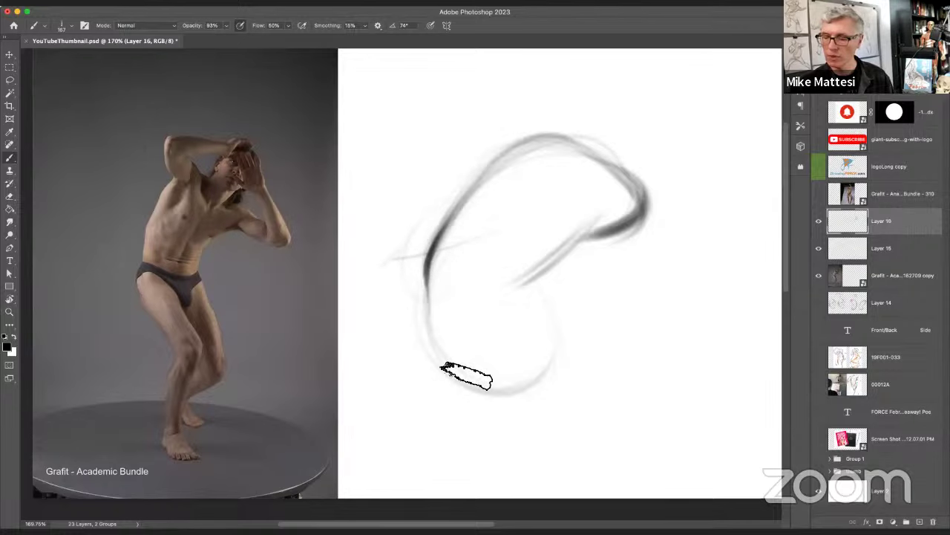
{"action": "mouse_move", "coordinate": [428, 318]}
{"action": "left_mouse_down"}
{"action": "mouse_move", "coordinate": [408, 286]}
{"action": "mouse_move", "coordinate": [407, 318]}
{"action": "mouse_move", "coordinate": [467, 339]}
{"action": "left_mouse_up"}
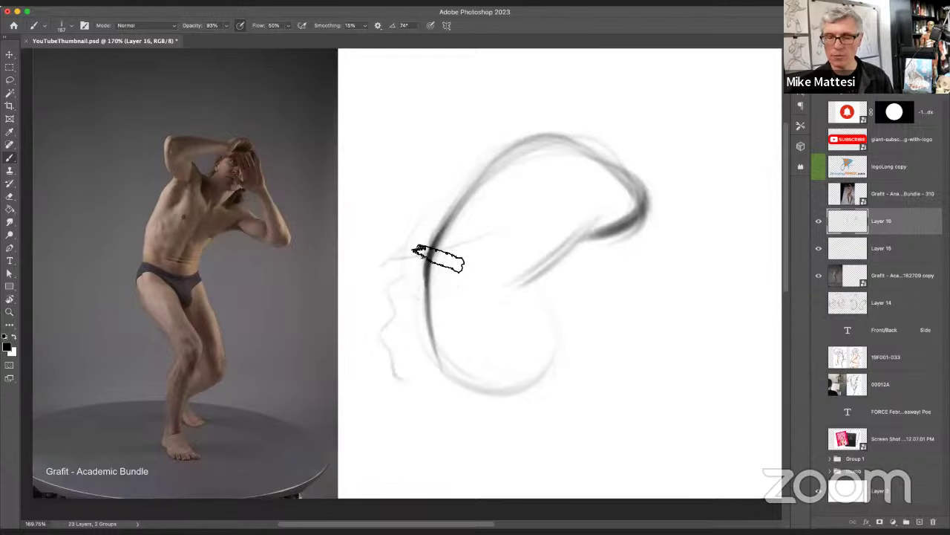
Step: Darken the lower back and the rounded base of the pelvis, then define the front hip and waist pinch folds
{"action": "left_click_drag", "start_coordinate": [450, 250], "coordinate": [468, 401]}
{"action": "left_click_drag", "start_coordinate": [442, 278], "coordinate": [484, 394]}
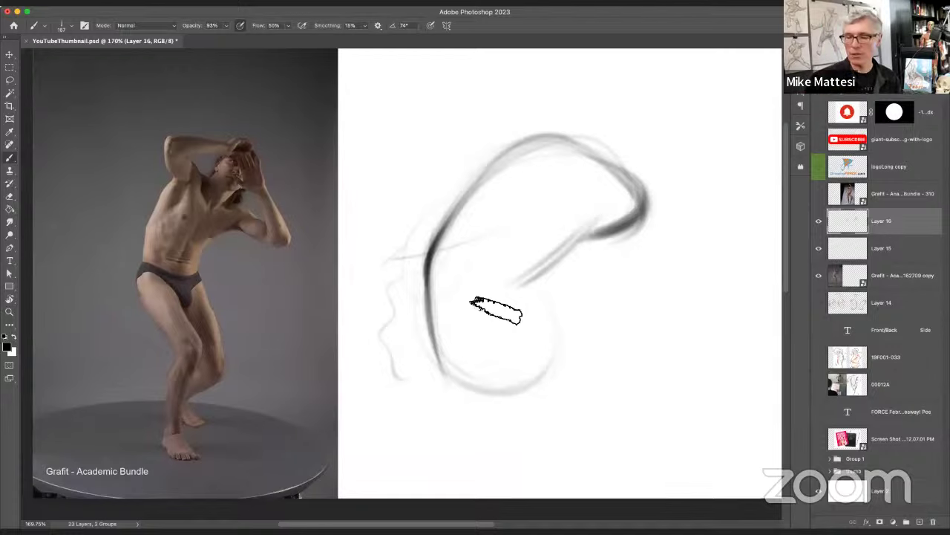
{"action": "left_click_drag", "start_coordinate": [445, 276], "coordinate": [481, 404]}
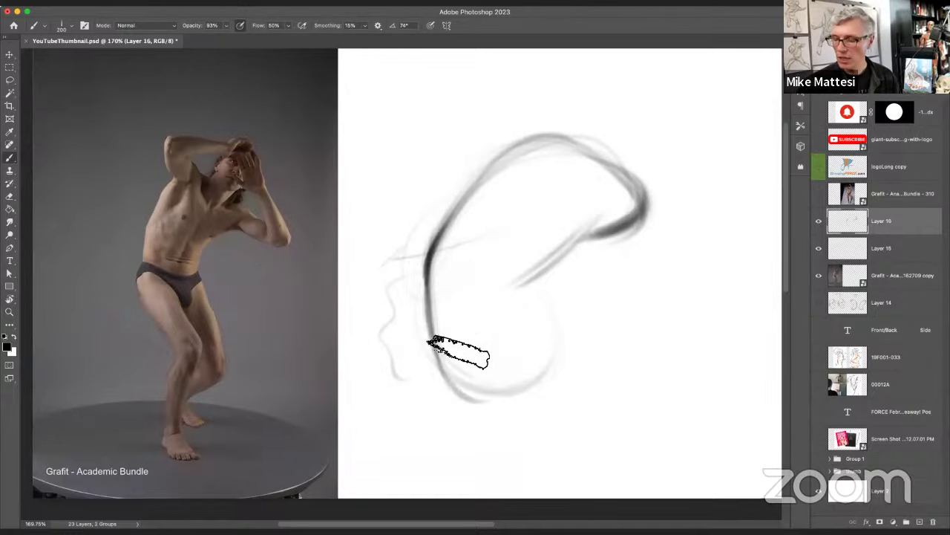
{"action": "mouse_move", "coordinate": [456, 350]}
{"action": "left_mouse_down"}
{"action": "mouse_move", "coordinate": [537, 412]}
{"action": "mouse_move", "coordinate": [579, 364]}
{"action": "left_mouse_up"}
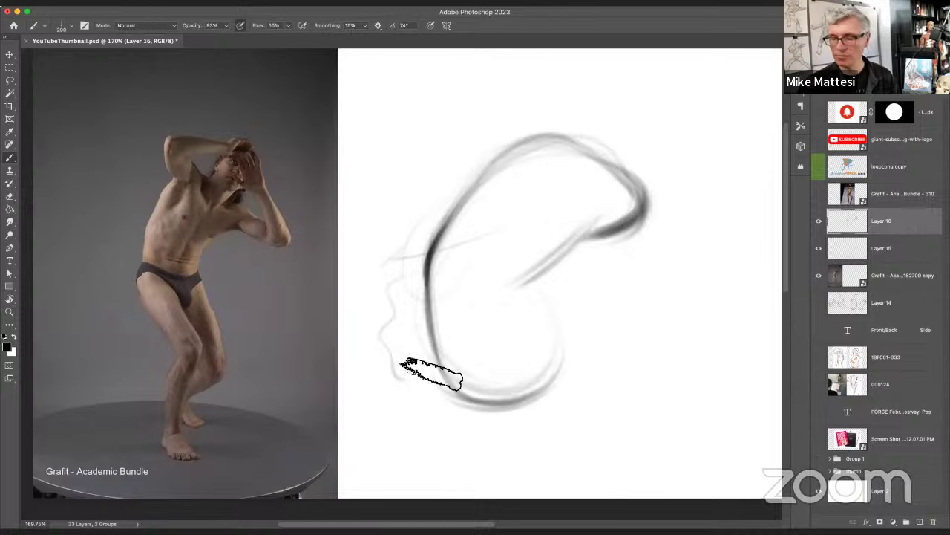
{"action": "mouse_move", "coordinate": [431, 374]}
{"action": "left_mouse_down"}
{"action": "mouse_move", "coordinate": [522, 393]}
{"action": "mouse_move", "coordinate": [490, 344]}
{"action": "mouse_move", "coordinate": [539, 379]}
{"action": "mouse_move", "coordinate": [500, 321]}
{"action": "mouse_move", "coordinate": [525, 398]}
{"action": "mouse_move", "coordinate": [507, 286]}
{"action": "mouse_move", "coordinate": [547, 371]}
{"action": "mouse_move", "coordinate": [511, 276]}
{"action": "mouse_move", "coordinate": [538, 286]}
{"action": "mouse_move", "coordinate": [517, 299]}
{"action": "mouse_move", "coordinate": [511, 281]}
{"action": "mouse_move", "coordinate": [534, 277]}
{"action": "mouse_move", "coordinate": [513, 280]}
{"action": "mouse_move", "coordinate": [532, 259]}
{"action": "mouse_move", "coordinate": [523, 308]}
{"action": "mouse_move", "coordinate": [531, 260]}
{"action": "mouse_move", "coordinate": [533, 297]}
{"action": "mouse_move", "coordinate": [444, 259]}
{"action": "mouse_move", "coordinate": [532, 275]}
{"action": "left_mouse_up"}
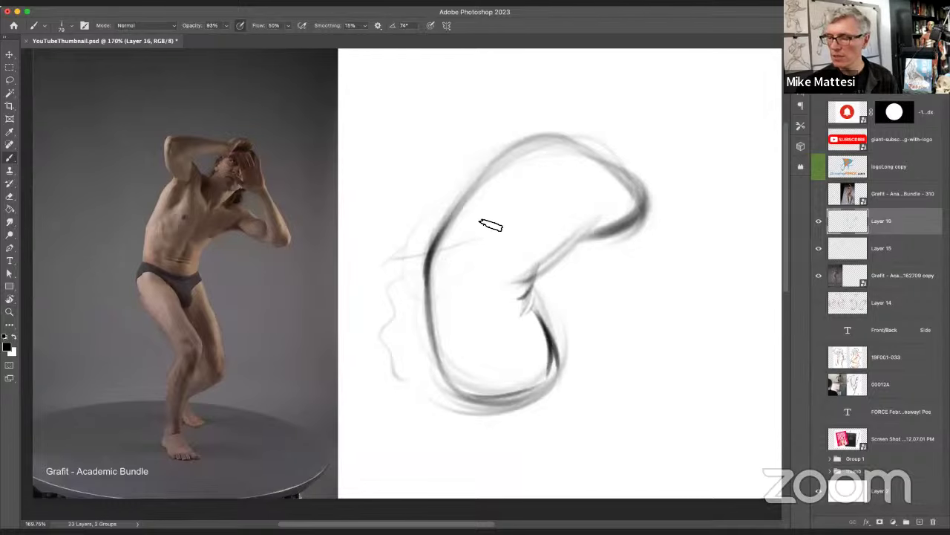
Step: With a 173 px brush, add the shoulder peak and pointed chest end of the torso, plus two curved strokes for the far arm
{"action": "key", "text": "bracketright"}
{"action": "key", "text": "bracketright"}
{"action": "key", "text": "bracketright"}
{"action": "key", "text": "bracketright"}
{"action": "key", "text": "bracketright"}
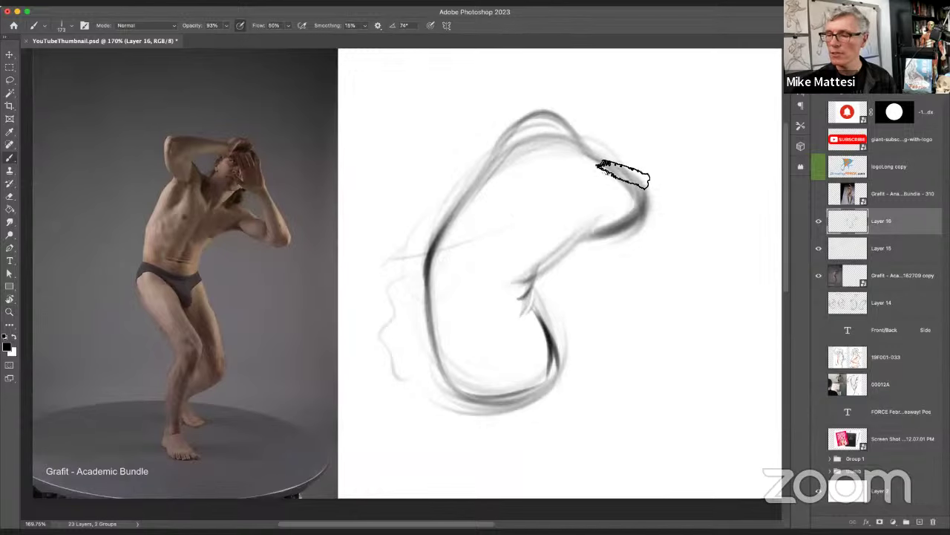
{"action": "mouse_move", "coordinate": [624, 175]}
{"action": "left_mouse_down"}
{"action": "mouse_move", "coordinate": [679, 209]}
{"action": "mouse_move", "coordinate": [654, 192]}
{"action": "mouse_move", "coordinate": [674, 225]}
{"action": "mouse_move", "coordinate": [584, 243]}
{"action": "mouse_move", "coordinate": [683, 215]}
{"action": "mouse_move", "coordinate": [596, 233]}
{"action": "mouse_move", "coordinate": [662, 233]}
{"action": "mouse_move", "coordinate": [597, 175]}
{"action": "mouse_move", "coordinate": [653, 208]}
{"action": "mouse_move", "coordinate": [632, 179]}
{"action": "mouse_move", "coordinate": [622, 249]}
{"action": "mouse_move", "coordinate": [733, 272]}
{"action": "left_mouse_up"}
{"action": "left_click_drag", "start_coordinate": [626, 226], "coordinate": [749, 264]}
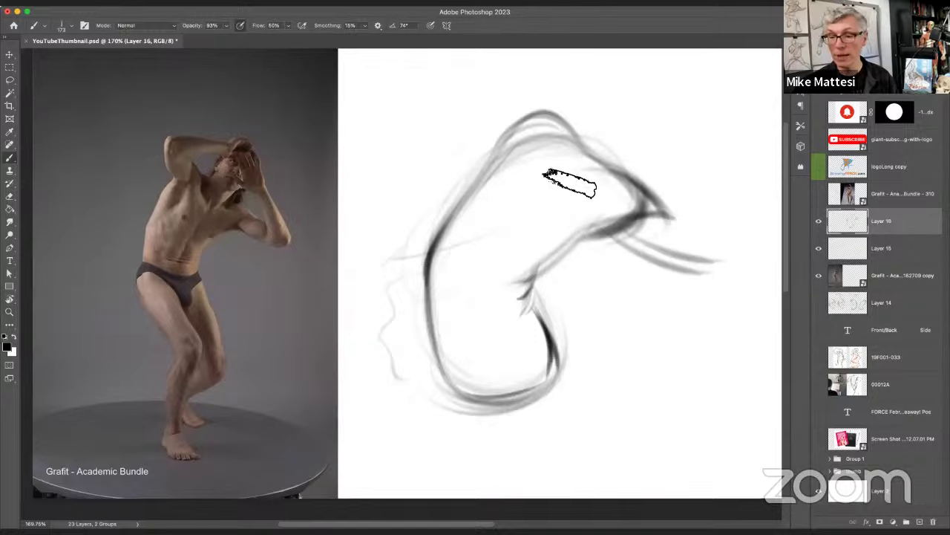
Step: Round off the near shoulder with overlapping curved strokes at the top of the torso, using a larger brush
{"action": "mouse_move", "coordinate": [569, 181]}
{"action": "left_mouse_down"}
{"action": "mouse_move", "coordinate": [601, 168]}
{"action": "mouse_move", "coordinate": [580, 111]}
{"action": "mouse_move", "coordinate": [580, 175]}
{"action": "mouse_move", "coordinate": [585, 112]}
{"action": "mouse_move", "coordinate": [564, 172]}
{"action": "mouse_move", "coordinate": [545, 111]}
{"action": "mouse_move", "coordinate": [566, 173]}
{"action": "mouse_move", "coordinate": [502, 159]}
{"action": "mouse_move", "coordinate": [587, 138]}
{"action": "left_mouse_up"}
{"action": "key", "text": "bracketright"}
{"action": "key", "text": "bracketright"}
{"action": "key", "text": "bracketright"}
{"action": "mouse_move", "coordinate": [518, 167]}
{"action": "left_mouse_down"}
{"action": "mouse_move", "coordinate": [488, 158]}
{"action": "mouse_move", "coordinate": [520, 97]}
{"action": "left_mouse_up"}
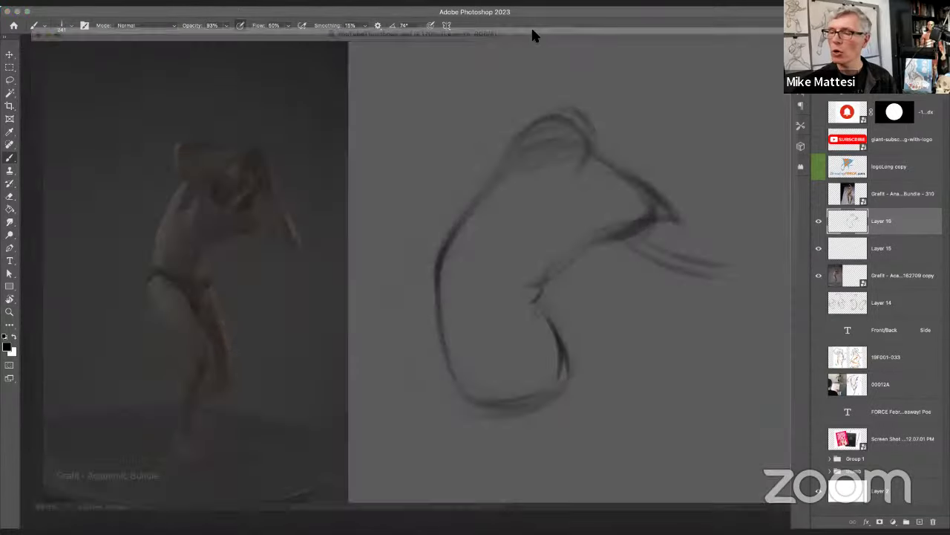
Step: Reduce the brush to 182 px and draw the raised upper arm as a curved stroke rising from the near shoulder
{"action": "key", "text": "bracketleft"}
{"action": "key", "text": "bracketleft"}
{"action": "key", "text": "bracketleft"}
{"action": "left_click_drag", "start_coordinate": [528, 147], "coordinate": [484, 108]}
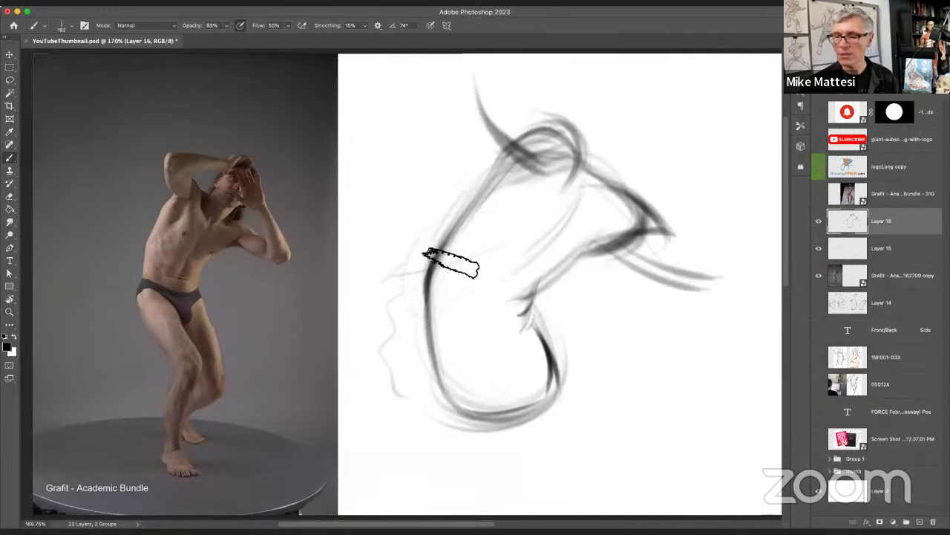
Step: Reinforce the torso's back and pelvis contours, then draw a small C with an arrow pointing at the torso using a 38 px brush
{"action": "left_click_drag", "start_coordinate": [519, 170], "coordinate": [450, 252]}
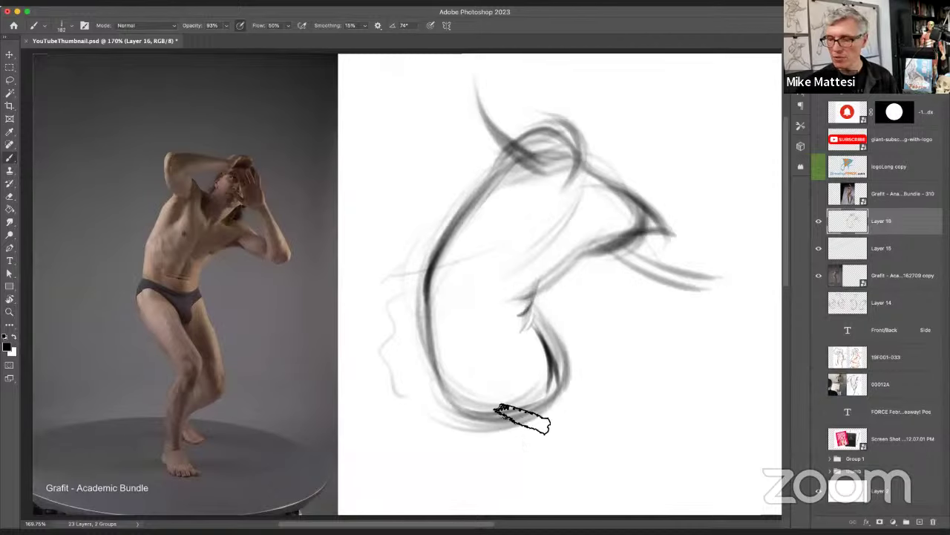
{"action": "left_click_drag", "start_coordinate": [556, 308], "coordinate": [570, 392]}
{"action": "left_click_drag", "start_coordinate": [427, 274], "coordinate": [530, 403]}
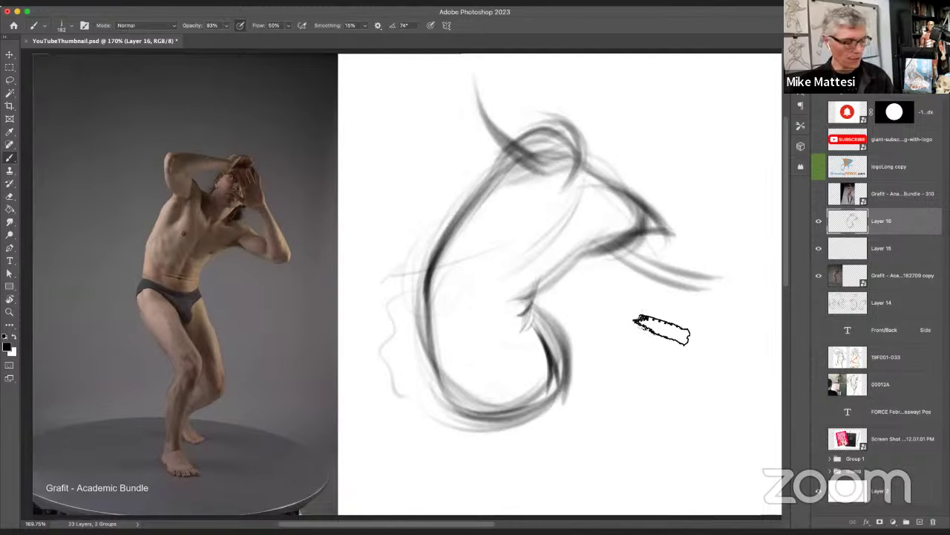
{"action": "left_click_drag", "start_coordinate": [644, 343], "coordinate": [603, 331]}
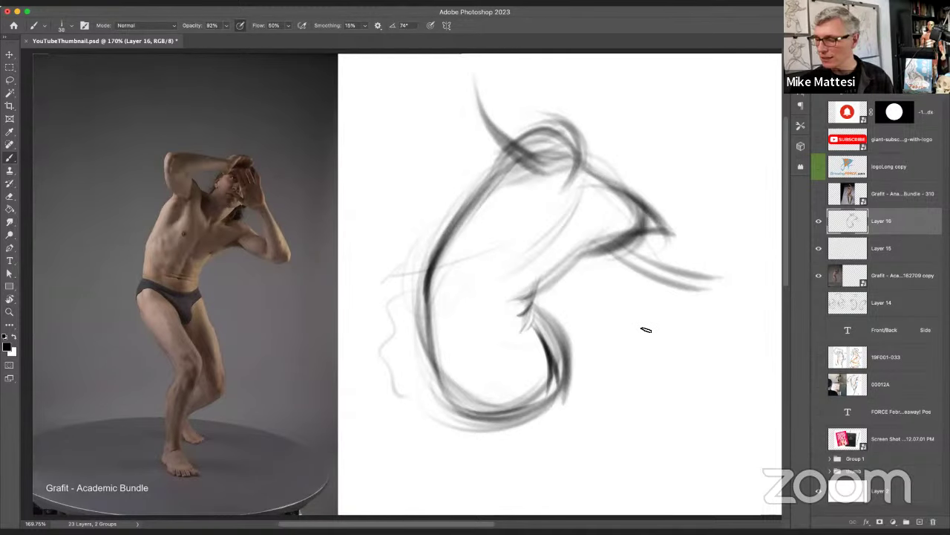
{"action": "left_click_drag", "start_coordinate": [667, 384], "coordinate": [656, 430]}
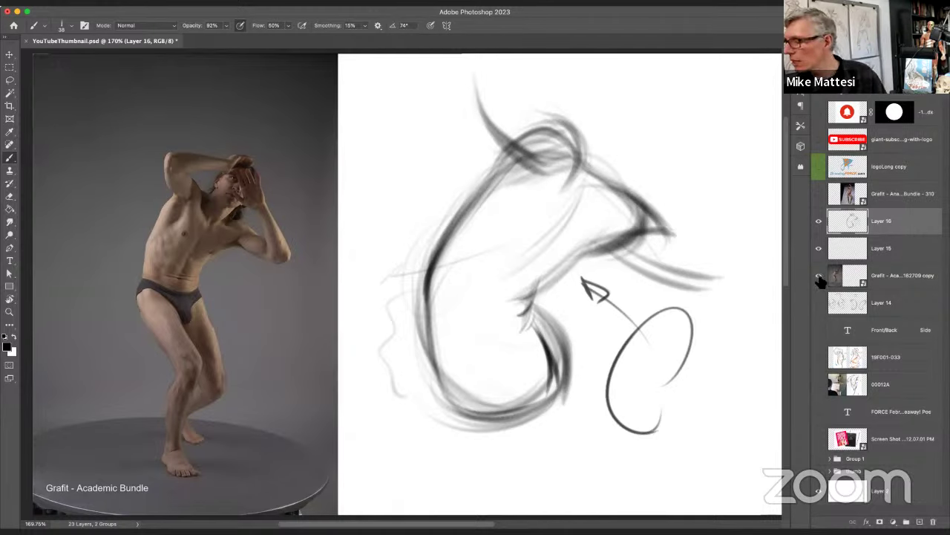
Step: Show only the Grafit - Anatomy Studies Reference Bundle - 310 photo layer and move the photo to the left edge of the canvas
{"action": "left_click", "coordinate": [818, 194], "text": "alt"}
{"action": "left_click", "coordinate": [900, 195]}
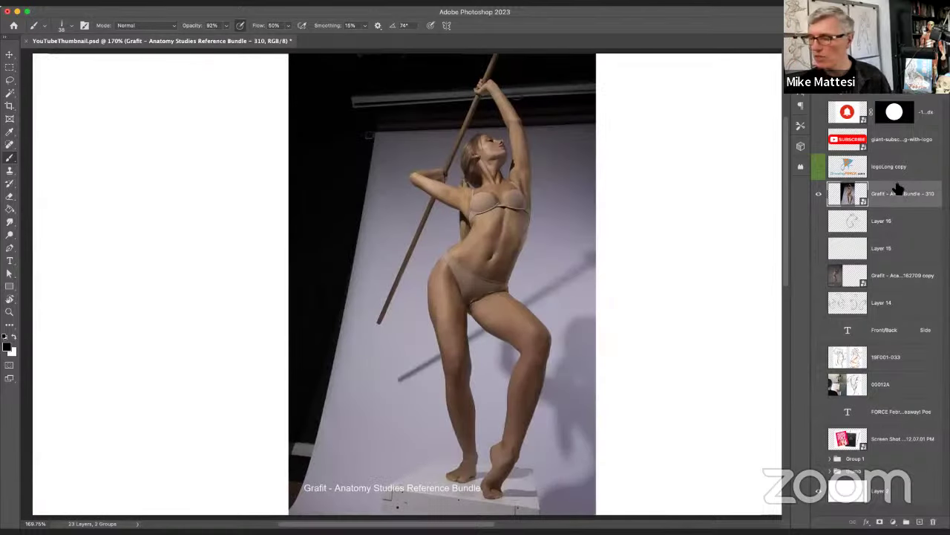
{"action": "left_click_drag", "start_coordinate": [479, 260], "coordinate": [216, 269]}
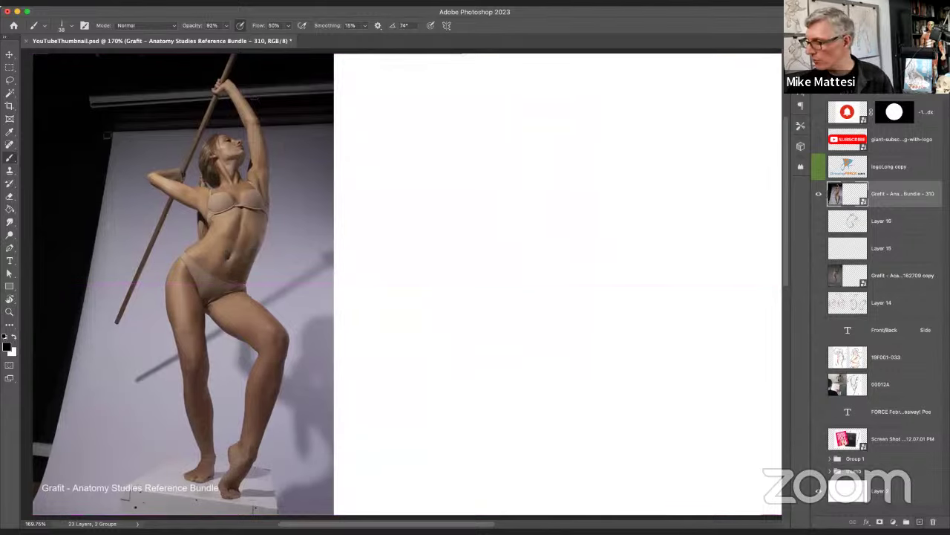
Step: Add an empty layer above the woman's photo and lightly sketch the shoulder arc and outer ribcage side with a 150 px brush
{"action": "left_click", "coordinate": [919, 522]}
{"action": "left_click_drag", "start_coordinate": [527, 203], "coordinate": [545, 200]}
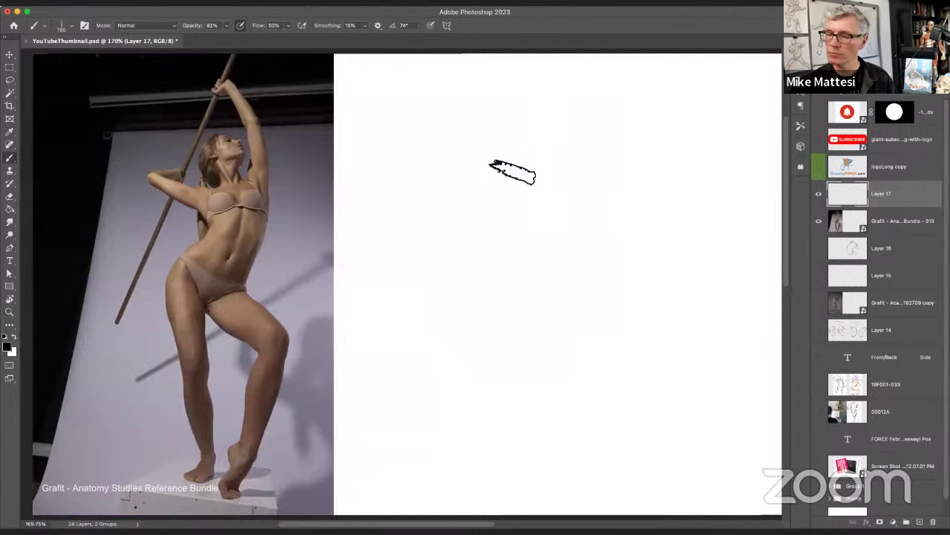
{"action": "left_click_drag", "start_coordinate": [479, 141], "coordinate": [569, 112]}
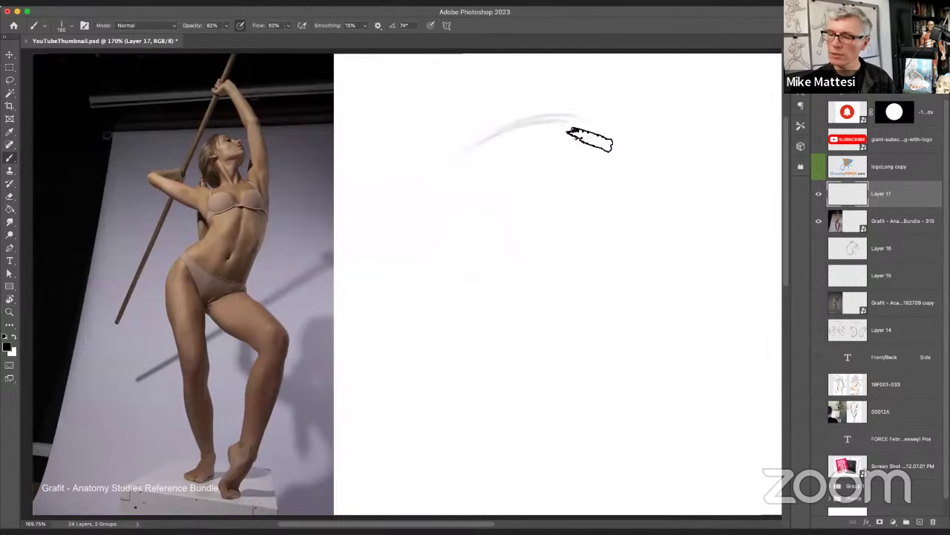
{"action": "left_click_drag", "start_coordinate": [598, 169], "coordinate": [591, 150]}
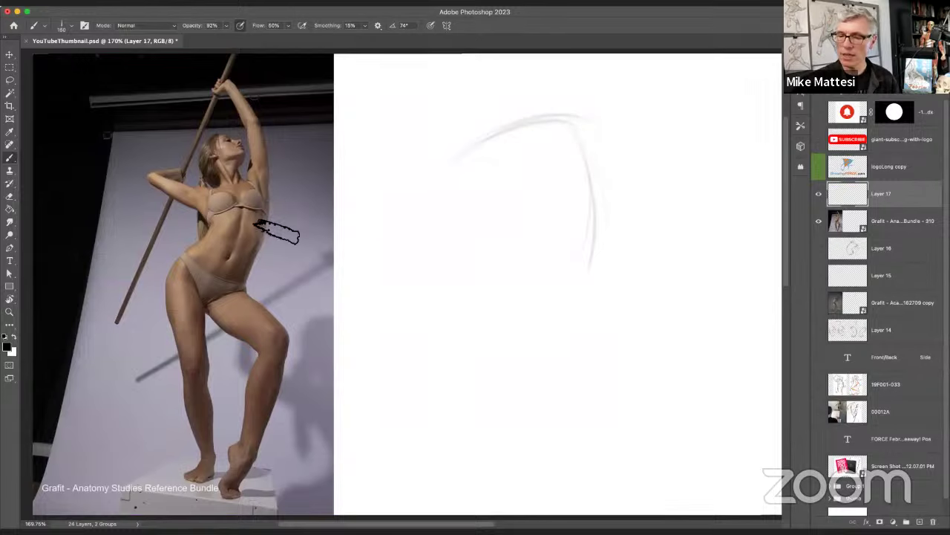
{"action": "left_click_drag", "start_coordinate": [573, 123], "coordinate": [628, 240]}
{"action": "left_click_drag", "start_coordinate": [587, 138], "coordinate": [617, 258]}
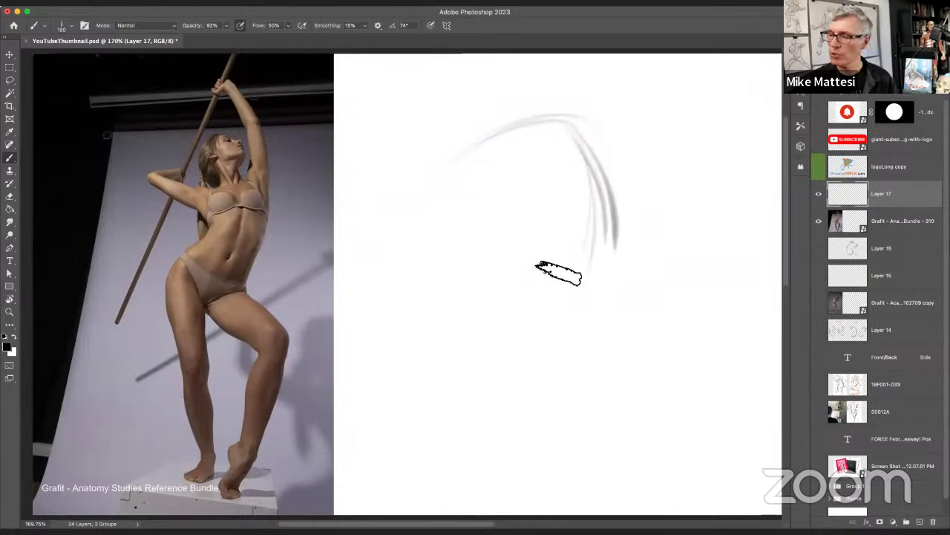
{"action": "key", "text": "super+z"}
{"action": "key", "text": "super+z"}
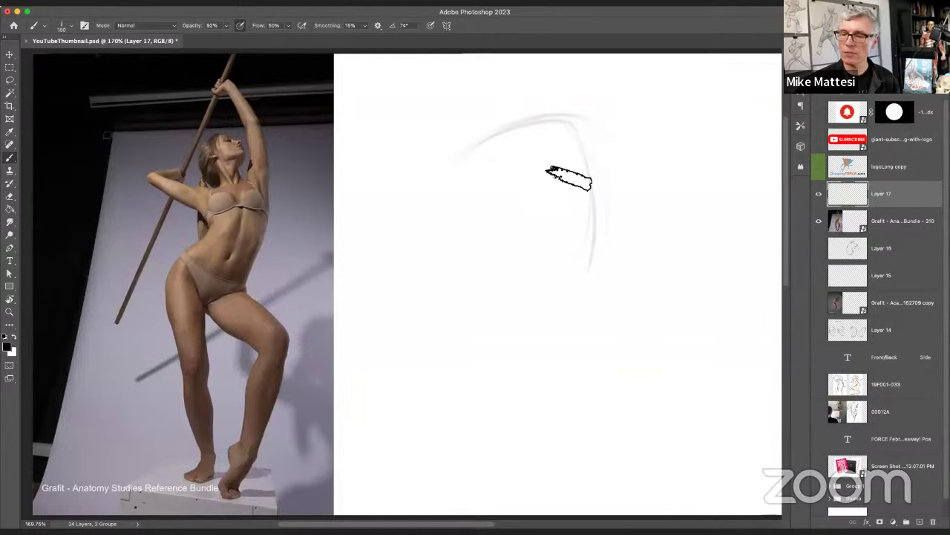
{"action": "left_click_drag", "start_coordinate": [587, 104], "coordinate": [590, 265]}
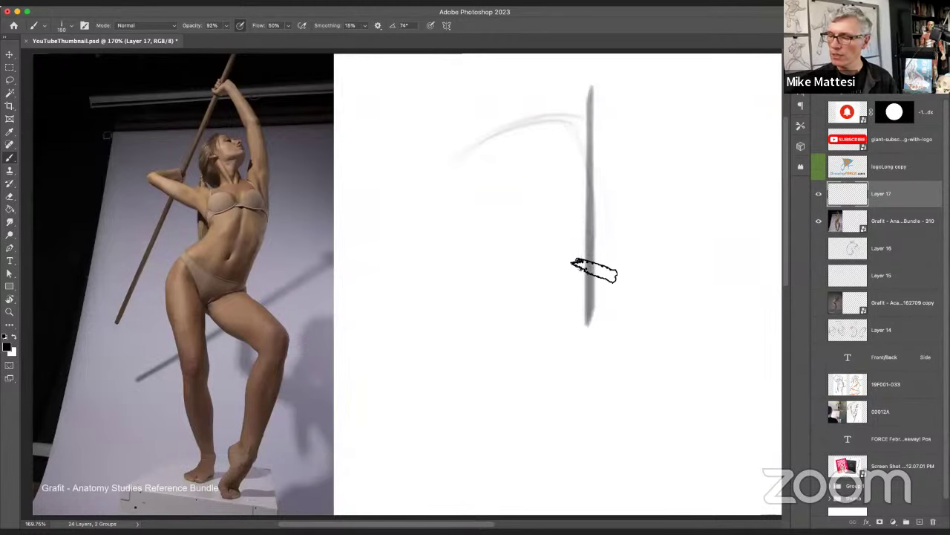
{"action": "key", "text": "super+z"}
{"action": "right_click", "coordinate": [599, 153]}
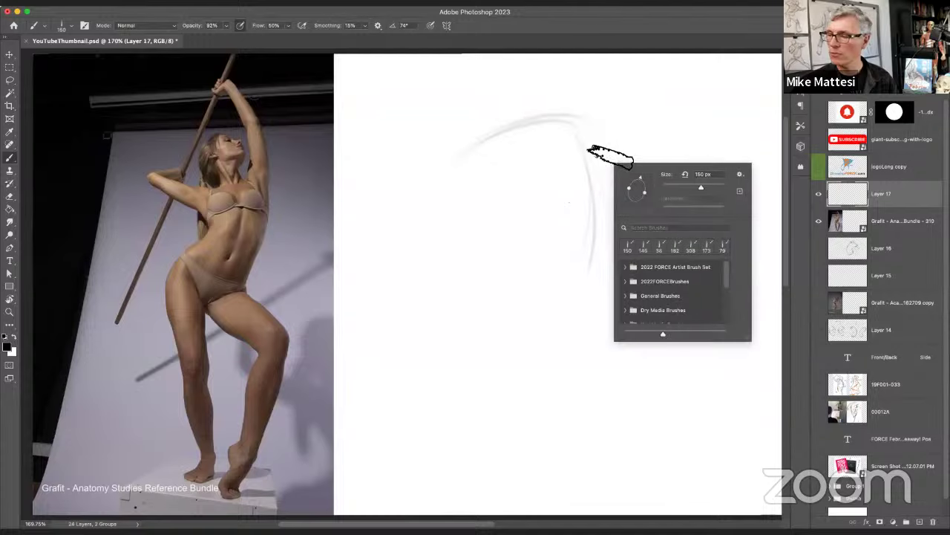
{"action": "key", "text": "Escape"}
{"action": "mouse_move", "coordinate": [562, 109]}
{"action": "left_mouse_down"}
{"action": "mouse_move", "coordinate": [594, 219]}
{"action": "mouse_move", "coordinate": [592, 264]}
{"action": "mouse_move", "coordinate": [462, 378]}
{"action": "left_mouse_up"}
{"action": "key", "text": "super+z"}
{"action": "key", "text": "super+z"}
{"action": "key", "text": "super+z"}
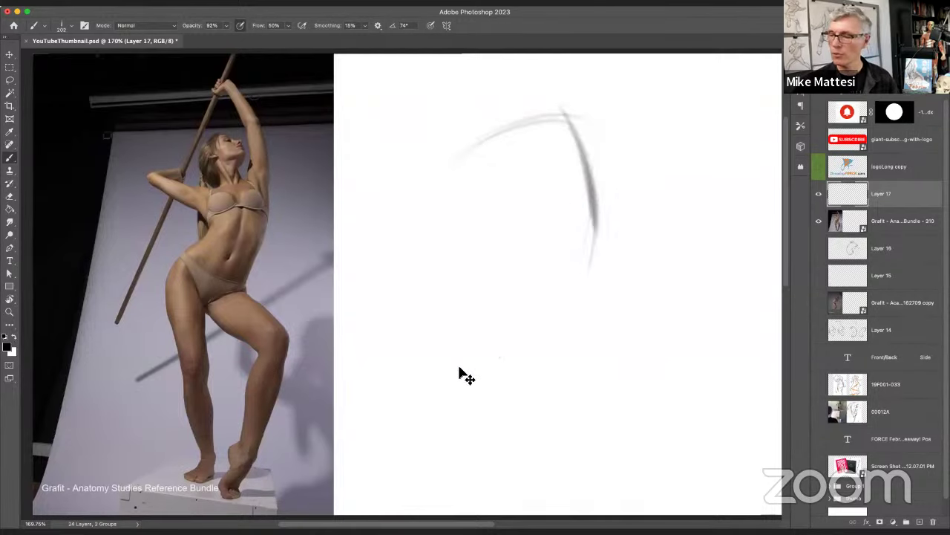
Step: With a 237 px brush, draw the stretched side of the woman's torso as one C curve from the armpit through the waist to the pelvis
{"action": "mouse_move", "coordinate": [599, 119]}
{"action": "left_mouse_down"}
{"action": "mouse_move", "coordinate": [573, 262]}
{"action": "mouse_move", "coordinate": [547, 265]}
{"action": "left_mouse_up"}
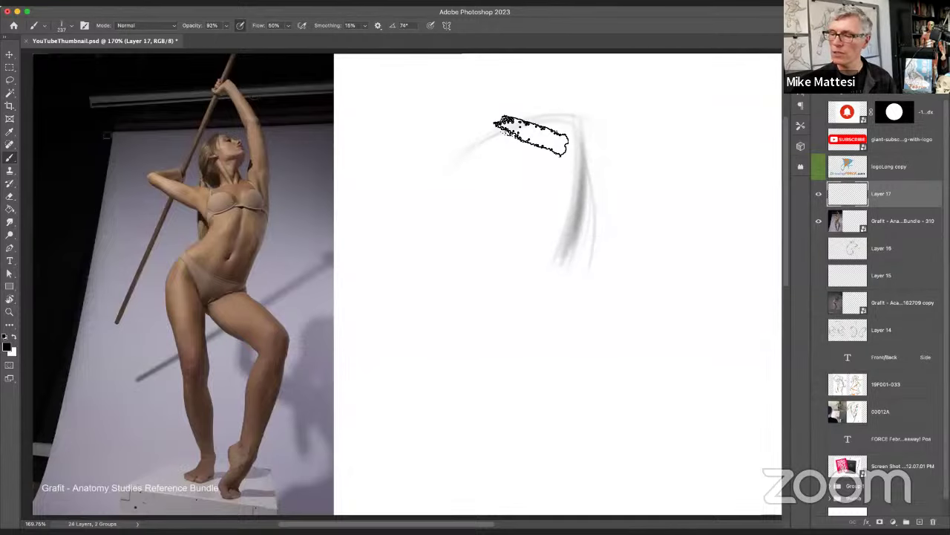
{"action": "mouse_move", "coordinate": [526, 138]}
{"action": "left_mouse_down"}
{"action": "mouse_move", "coordinate": [604, 223]}
{"action": "mouse_move", "coordinate": [603, 214]}
{"action": "mouse_move", "coordinate": [531, 327]}
{"action": "left_mouse_up"}
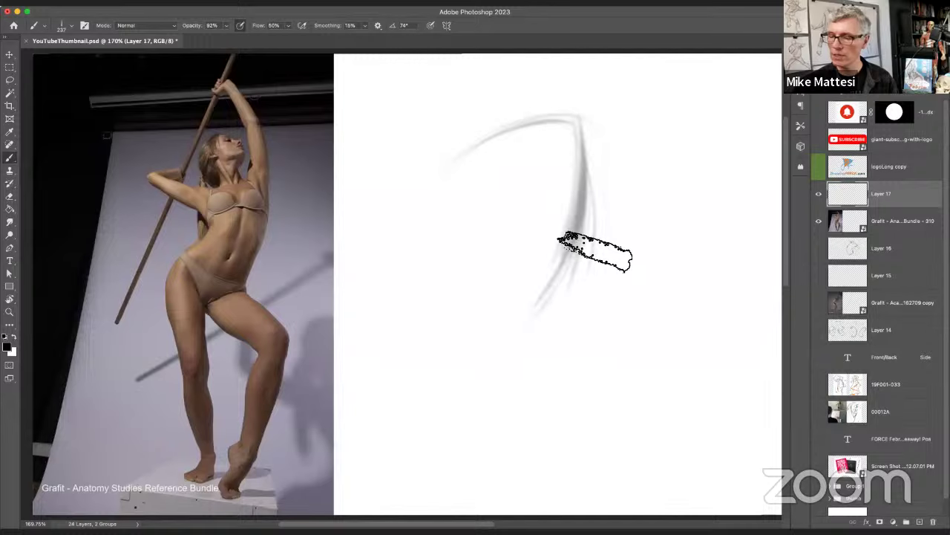
{"action": "mouse_move", "coordinate": [607, 245]}
{"action": "left_mouse_down"}
{"action": "mouse_move", "coordinate": [565, 314]}
{"action": "mouse_move", "coordinate": [483, 384]}
{"action": "left_mouse_up"}
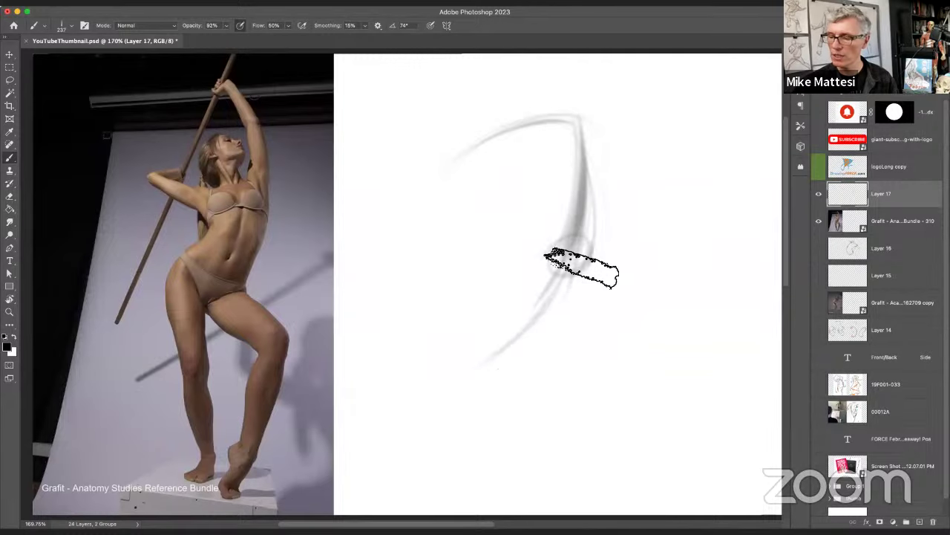
{"action": "mouse_move", "coordinate": [581, 268]}
{"action": "left_mouse_down"}
{"action": "mouse_move", "coordinate": [470, 377]}
{"action": "mouse_move", "coordinate": [580, 263]}
{"action": "mouse_move", "coordinate": [446, 386]}
{"action": "mouse_move", "coordinate": [582, 276]}
{"action": "mouse_move", "coordinate": [431, 344]}
{"action": "left_mouse_up"}
{"action": "left_click_drag", "start_coordinate": [565, 303], "coordinate": [393, 344]}
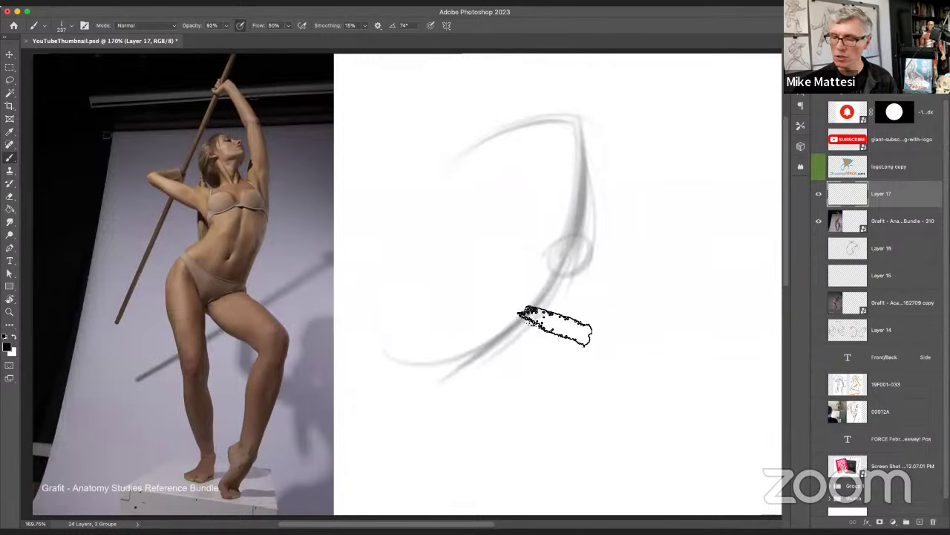
Step: Reinforce the lower end of the C curve and lightly loop it around to form the rounded pelvis shape
{"action": "mouse_move", "coordinate": [555, 326]}
{"action": "left_mouse_down"}
{"action": "mouse_move", "coordinate": [470, 266]}
{"action": "mouse_move", "coordinate": [537, 330]}
{"action": "mouse_move", "coordinate": [418, 338]}
{"action": "left_mouse_up"}
{"action": "left_click_drag", "start_coordinate": [525, 344], "coordinate": [418, 287]}
{"action": "left_click_drag", "start_coordinate": [509, 272], "coordinate": [406, 369]}
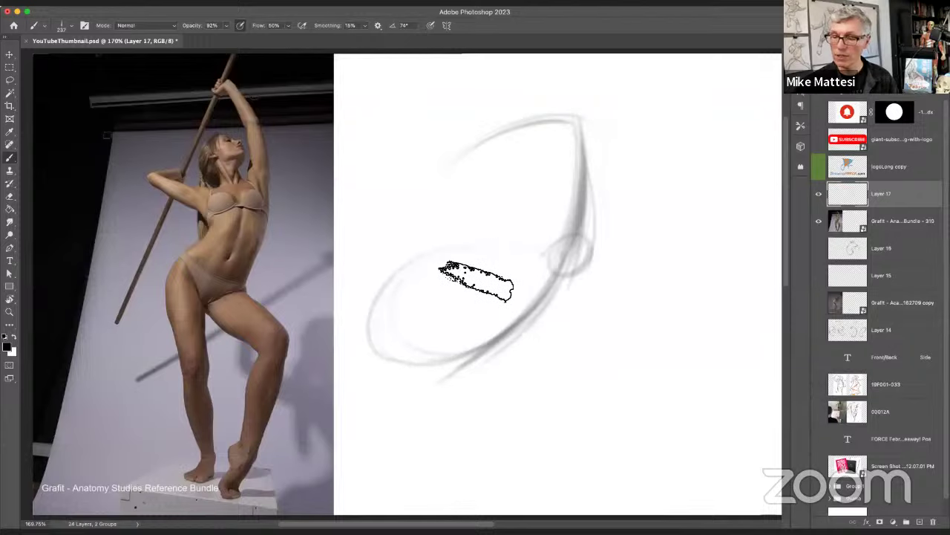
Step: Reduce the brush to 141 px and darken the pelvis's lower edge and the C curve from the waist down to it
{"action": "mouse_move", "coordinate": [455, 242]}
{"action": "left_mouse_down"}
{"action": "mouse_move", "coordinate": [364, 287]}
{"action": "mouse_move", "coordinate": [373, 327]}
{"action": "mouse_move", "coordinate": [433, 347]}
{"action": "left_mouse_up"}
{"action": "left_click_drag", "start_coordinate": [354, 306], "coordinate": [481, 360]}
{"action": "mouse_move", "coordinate": [572, 260]}
{"action": "left_mouse_down"}
{"action": "mouse_move", "coordinate": [574, 210]}
{"action": "mouse_move", "coordinate": [555, 266]}
{"action": "mouse_move", "coordinate": [569, 211]}
{"action": "mouse_move", "coordinate": [500, 310]}
{"action": "mouse_move", "coordinate": [562, 239]}
{"action": "mouse_move", "coordinate": [461, 358]}
{"action": "mouse_move", "coordinate": [564, 249]}
{"action": "mouse_move", "coordinate": [512, 321]}
{"action": "mouse_move", "coordinate": [536, 274]}
{"action": "mouse_move", "coordinate": [453, 357]}
{"action": "mouse_move", "coordinate": [519, 286]}
{"action": "mouse_move", "coordinate": [409, 373]}
{"action": "mouse_move", "coordinate": [380, 250]}
{"action": "mouse_move", "coordinate": [460, 369]}
{"action": "mouse_move", "coordinate": [381, 276]}
{"action": "mouse_move", "coordinate": [473, 339]}
{"action": "left_mouse_up"}
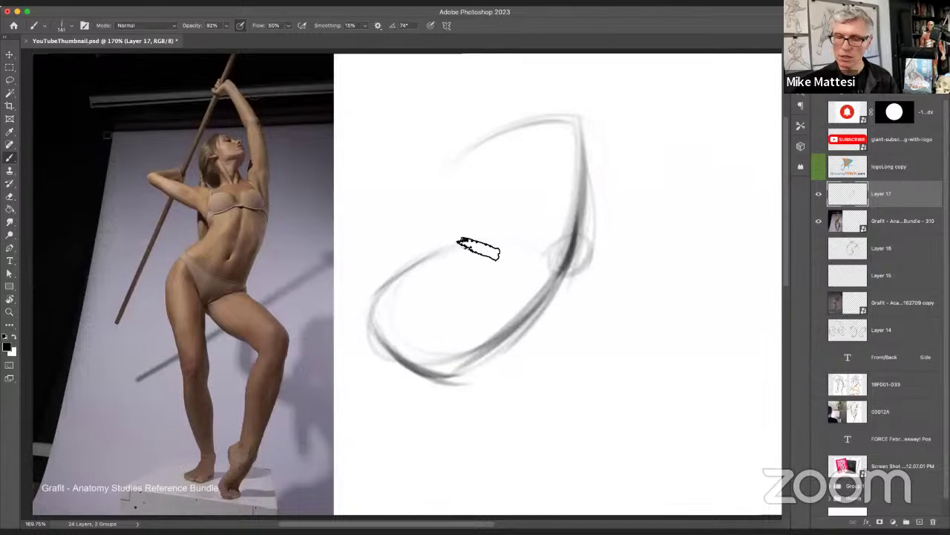
Step: Draw the compressed side's hip as a dark curve from the waist into the outer thigh, and mark a short line across the hip
{"action": "mouse_move", "coordinate": [460, 245]}
{"action": "left_mouse_down"}
{"action": "mouse_move", "coordinate": [420, 265]}
{"action": "mouse_move", "coordinate": [409, 319]}
{"action": "mouse_move", "coordinate": [411, 303]}
{"action": "mouse_move", "coordinate": [367, 276]}
{"action": "mouse_move", "coordinate": [350, 314]}
{"action": "mouse_move", "coordinate": [390, 437]}
{"action": "left_mouse_up"}
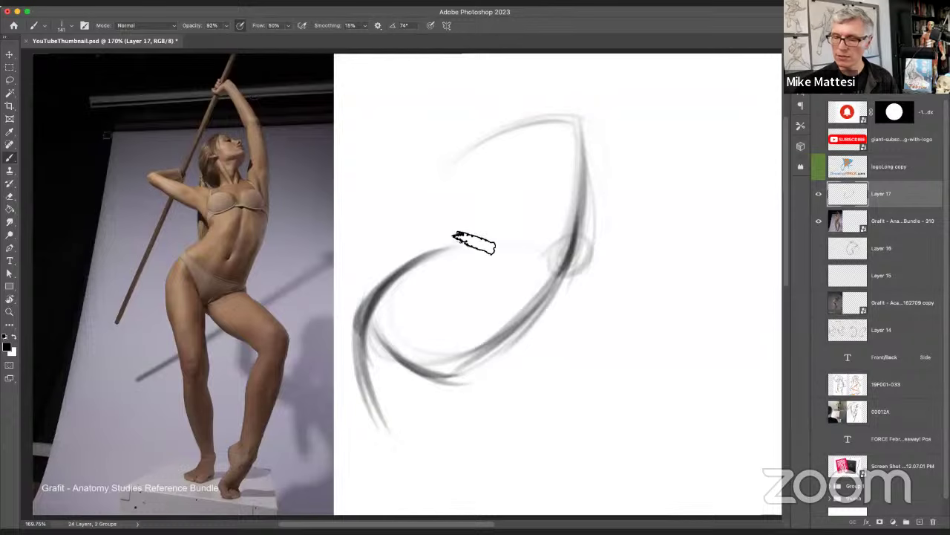
{"action": "left_click_drag", "start_coordinate": [456, 238], "coordinate": [413, 312]}
{"action": "mouse_move", "coordinate": [435, 254]}
{"action": "left_mouse_down"}
{"action": "mouse_move", "coordinate": [429, 335]}
{"action": "mouse_move", "coordinate": [352, 355]}
{"action": "left_mouse_up"}
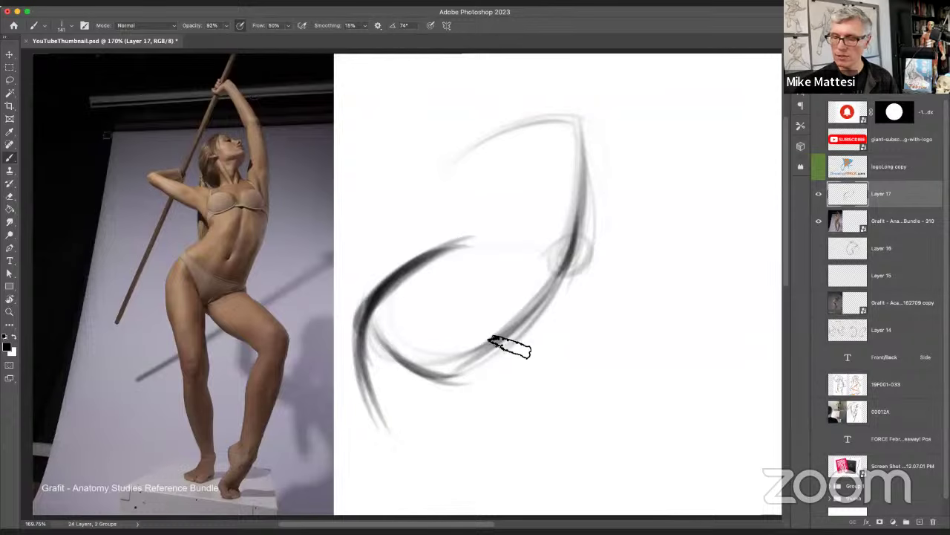
{"action": "mouse_move", "coordinate": [445, 302]}
{"action": "left_mouse_down"}
{"action": "mouse_move", "coordinate": [404, 307]}
{"action": "mouse_move", "coordinate": [343, 309]}
{"action": "left_mouse_up"}
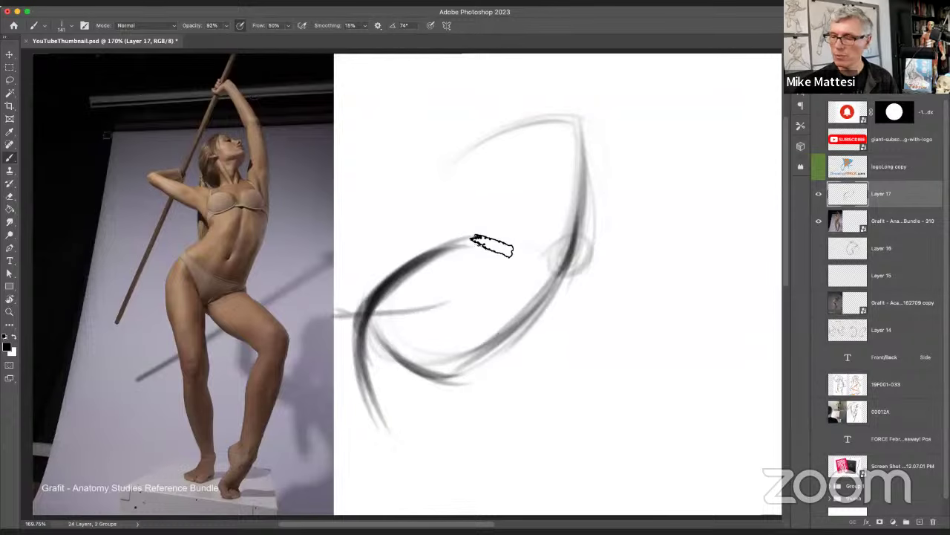
Step: Outline the ribcage on both sides and darken its upper shoulder arc, with a second arc just above it
{"action": "left_click_drag", "start_coordinate": [572, 268], "coordinate": [583, 121]}
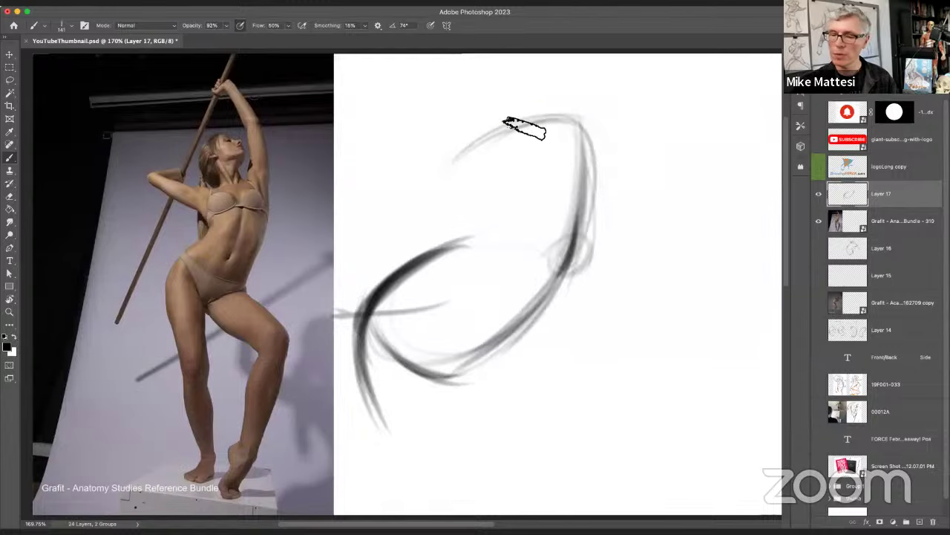
{"action": "mouse_move", "coordinate": [451, 180]}
{"action": "left_mouse_down"}
{"action": "mouse_move", "coordinate": [461, 212]}
{"action": "mouse_move", "coordinate": [457, 229]}
{"action": "mouse_move", "coordinate": [434, 158]}
{"action": "mouse_move", "coordinate": [466, 233]}
{"action": "left_mouse_up"}
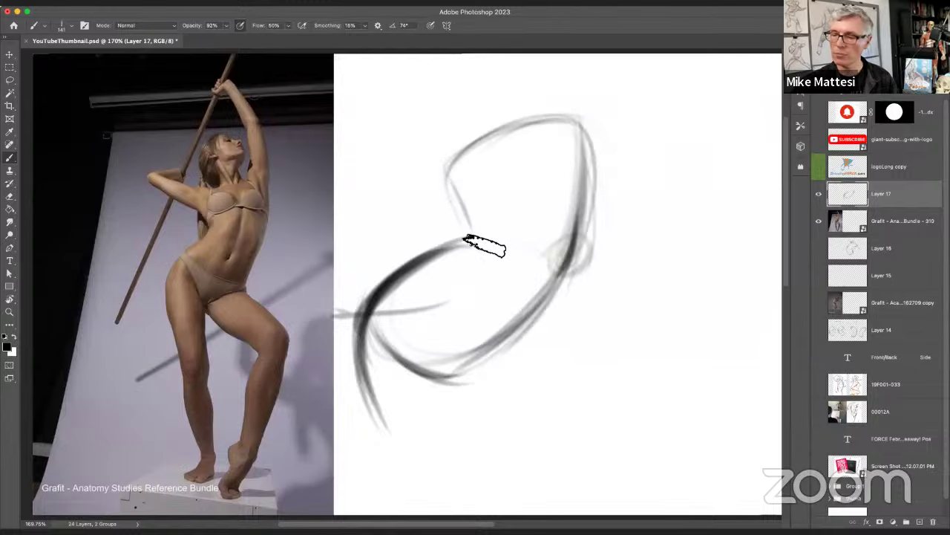
{"action": "mouse_move", "coordinate": [435, 192]}
{"action": "left_mouse_down"}
{"action": "mouse_move", "coordinate": [602, 124]}
{"action": "mouse_move", "coordinate": [577, 121]}
{"action": "left_mouse_up"}
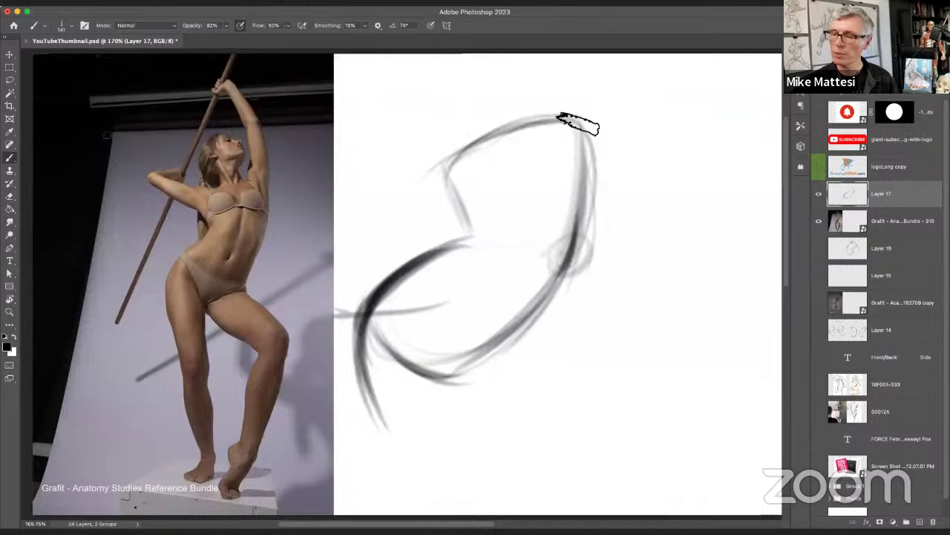
{"action": "mouse_move", "coordinate": [440, 213]}
{"action": "left_mouse_down"}
{"action": "mouse_move", "coordinate": [601, 121]}
{"action": "mouse_move", "coordinate": [464, 207]}
{"action": "mouse_move", "coordinate": [554, 122]}
{"action": "left_mouse_up"}
{"action": "left_click_drag", "start_coordinate": [441, 160], "coordinate": [600, 106]}
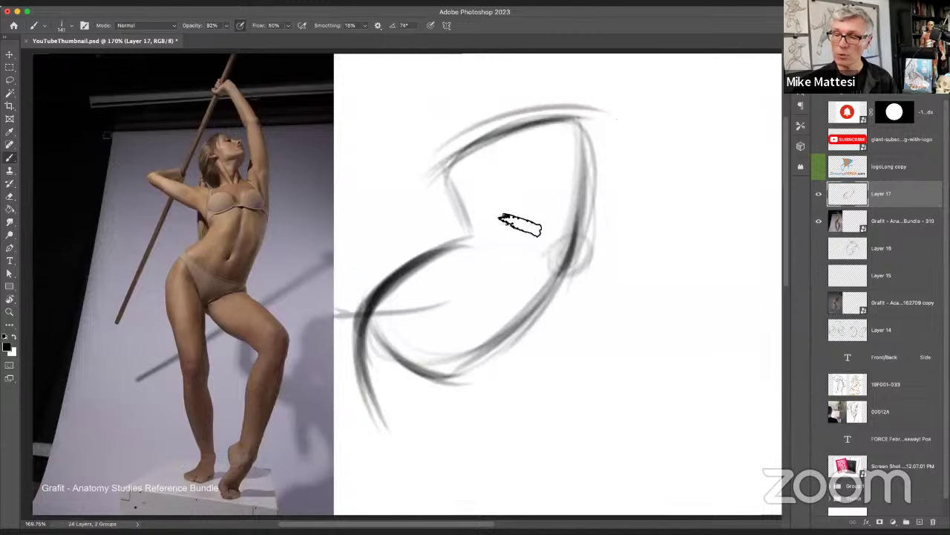
Step: Extend the pelvis's lower edge outward towards the bent leg and sweep a long tilted line across both shoulders
{"action": "left_click_drag", "start_coordinate": [549, 407], "coordinate": [437, 341]}
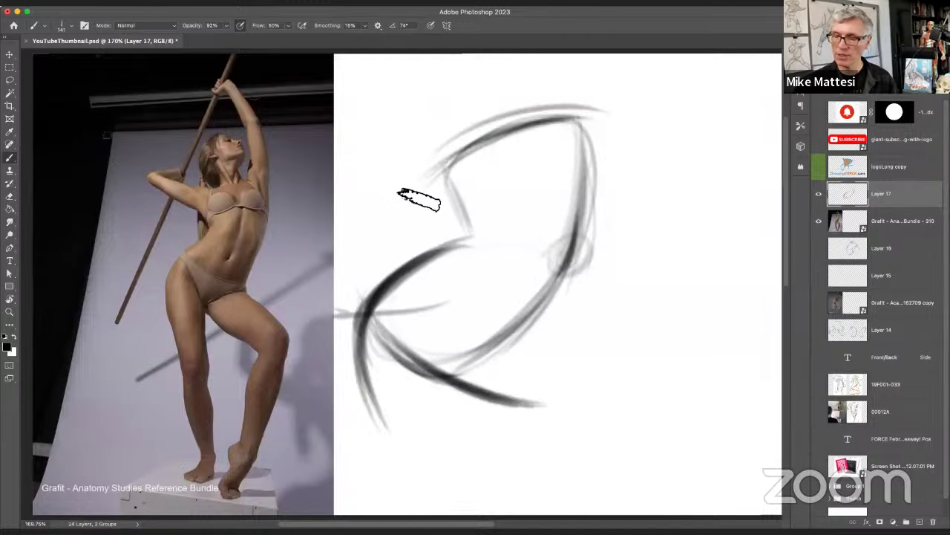
{"action": "left_click_drag", "start_coordinate": [368, 234], "coordinate": [694, 122]}
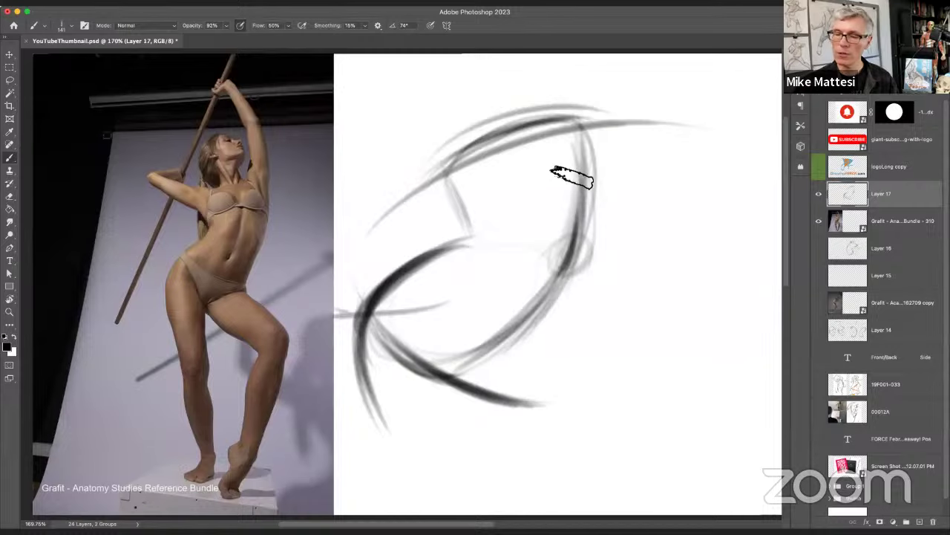
Step: Shade the ribcage with light curved bands and tone the shoulder mass with an enlarged brush
{"action": "mouse_move", "coordinate": [618, 205]}
{"action": "left_mouse_down"}
{"action": "mouse_move", "coordinate": [630, 226]}
{"action": "mouse_move", "coordinate": [664, 215]}
{"action": "left_mouse_up"}
{"action": "mouse_move", "coordinate": [623, 172]}
{"action": "left_mouse_down"}
{"action": "mouse_move", "coordinate": [493, 163]}
{"action": "mouse_move", "coordinate": [618, 167]}
{"action": "mouse_move", "coordinate": [459, 208]}
{"action": "mouse_move", "coordinate": [556, 167]}
{"action": "mouse_move", "coordinate": [568, 225]}
{"action": "mouse_move", "coordinate": [490, 204]}
{"action": "mouse_move", "coordinate": [589, 220]}
{"action": "mouse_move", "coordinate": [521, 252]}
{"action": "left_mouse_up"}
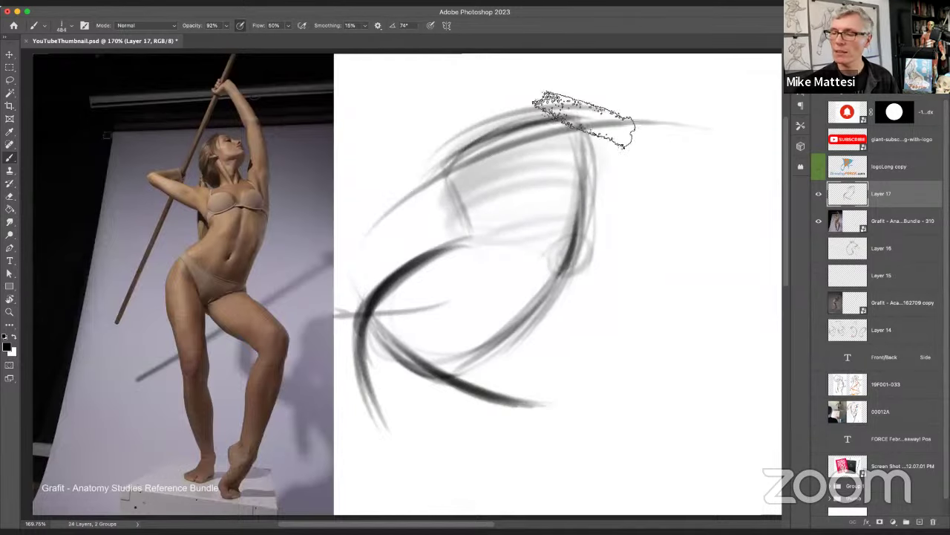
{"action": "mouse_move", "coordinate": [590, 116]}
{"action": "left_mouse_down"}
{"action": "mouse_move", "coordinate": [553, 224]}
{"action": "mouse_move", "coordinate": [466, 221]}
{"action": "left_mouse_up"}
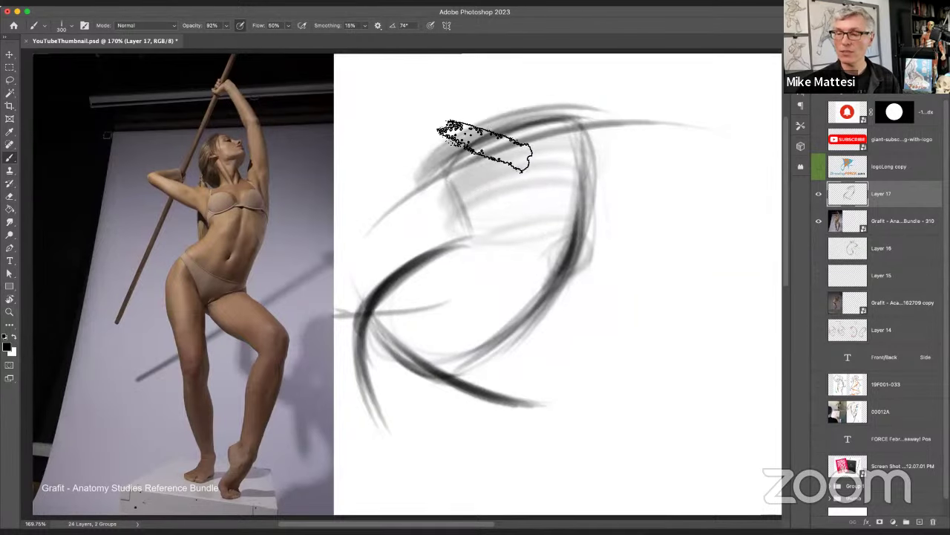
{"action": "left_click_drag", "start_coordinate": [497, 197], "coordinate": [426, 191]}
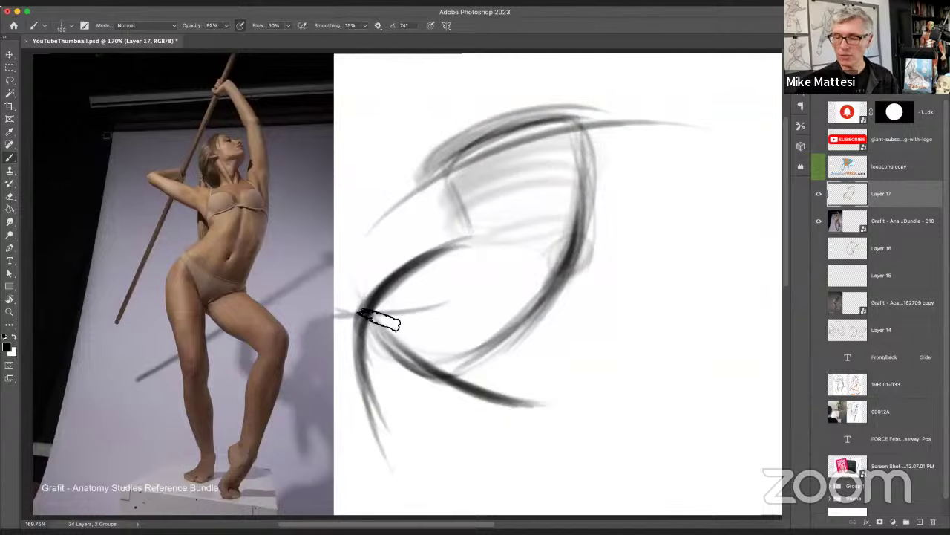
Step: Draw both thigh contours below the pelvis, and add the neck and the lowered shoulder above the ribcage
{"action": "left_click_drag", "start_coordinate": [382, 325], "coordinate": [435, 495]}
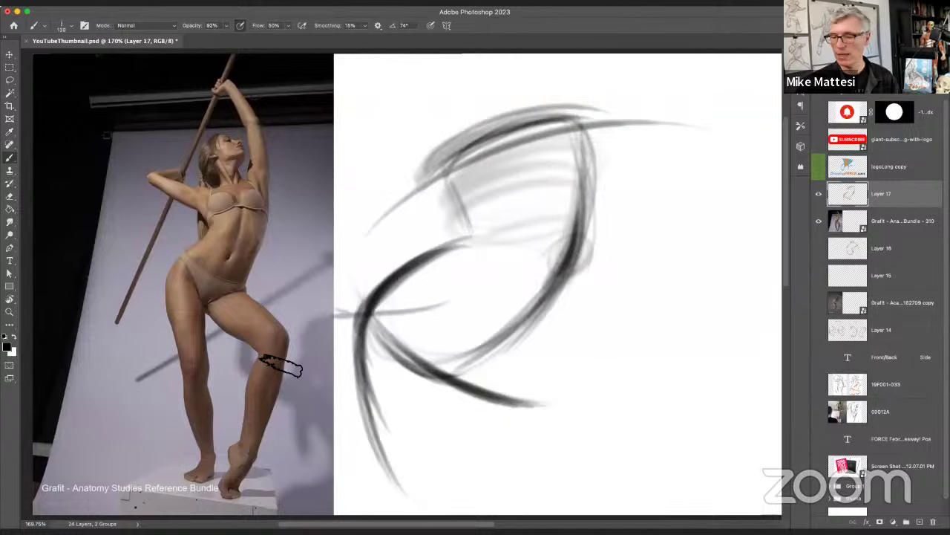
{"action": "left_click_drag", "start_coordinate": [528, 132], "coordinate": [557, 76]}
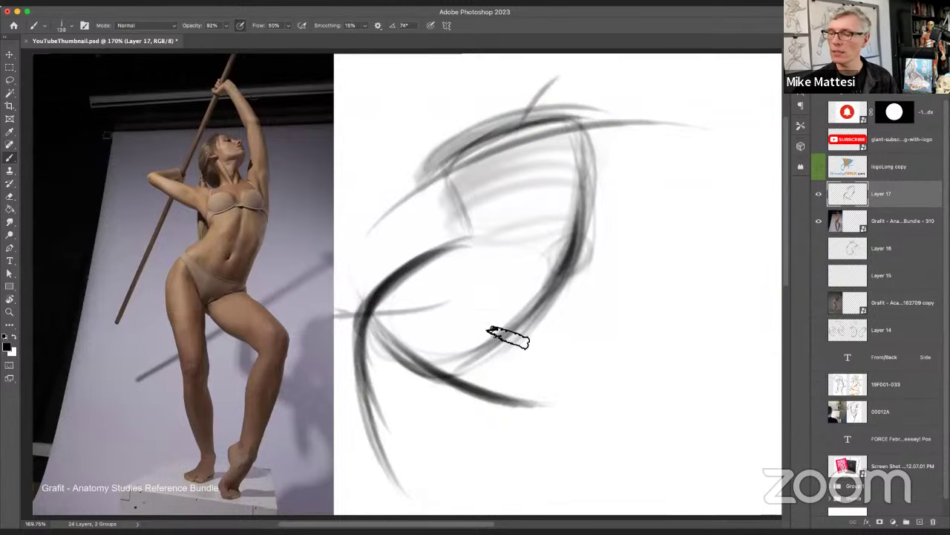
{"action": "mouse_move", "coordinate": [511, 332]}
{"action": "left_mouse_down"}
{"action": "mouse_move", "coordinate": [591, 443]}
{"action": "mouse_move", "coordinate": [615, 459]}
{"action": "left_mouse_up"}
{"action": "mouse_move", "coordinate": [530, 344]}
{"action": "left_mouse_down"}
{"action": "mouse_move", "coordinate": [620, 473]}
{"action": "mouse_move", "coordinate": [600, 453]}
{"action": "left_mouse_up"}
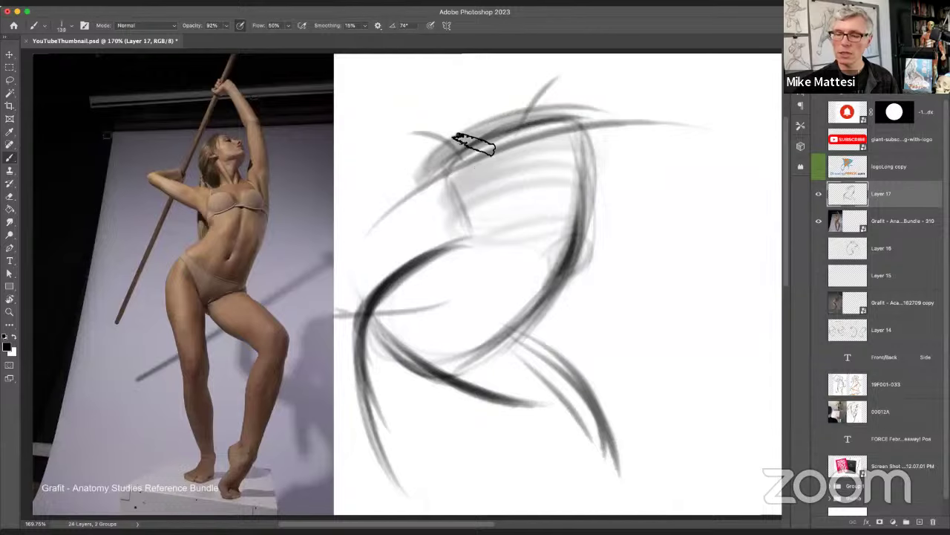
{"action": "left_click_drag", "start_coordinate": [439, 148], "coordinate": [448, 180]}
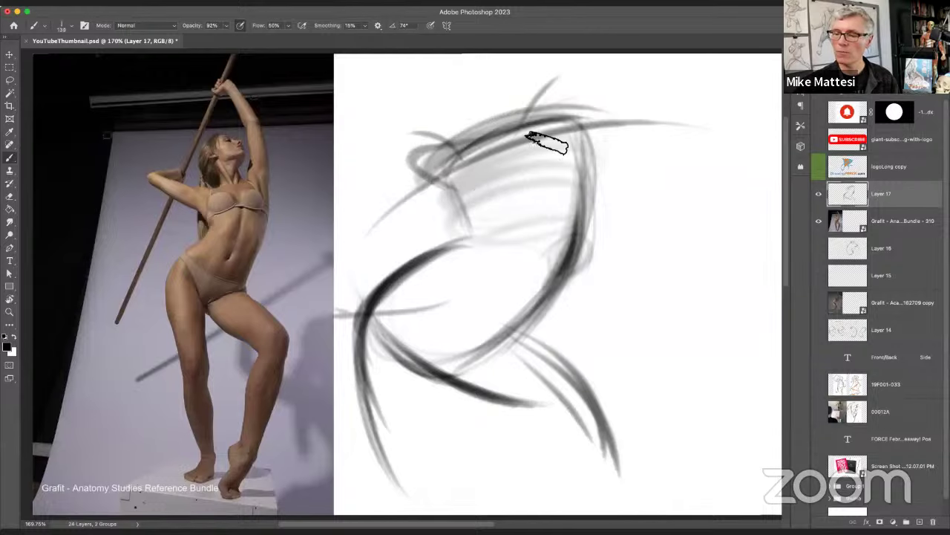
{"action": "left_click_drag", "start_coordinate": [530, 144], "coordinate": [573, 85]}
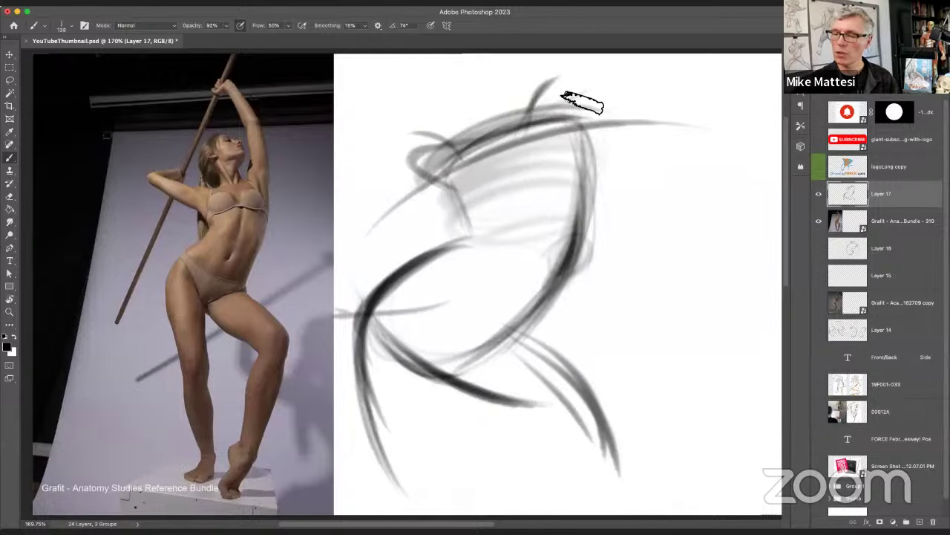
Step: Darken the stretched side of the torso from the armpit through the waist towards the pelvis
{"action": "left_click_drag", "start_coordinate": [577, 128], "coordinate": [584, 227]}
{"action": "left_click_drag", "start_coordinate": [577, 145], "coordinate": [573, 245]}
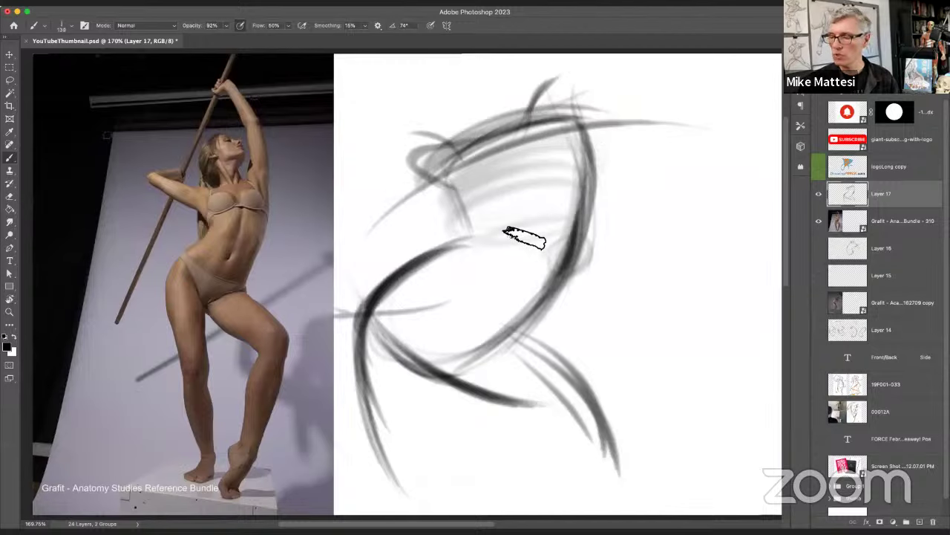
{"action": "left_click_drag", "start_coordinate": [594, 254], "coordinate": [653, 257]}
{"action": "mouse_move", "coordinate": [578, 180]}
{"action": "left_mouse_down"}
{"action": "mouse_move", "coordinate": [646, 180]}
{"action": "mouse_move", "coordinate": [524, 269]}
{"action": "mouse_move", "coordinate": [515, 301]}
{"action": "mouse_move", "coordinate": [525, 303]}
{"action": "mouse_move", "coordinate": [447, 337]}
{"action": "left_mouse_up"}
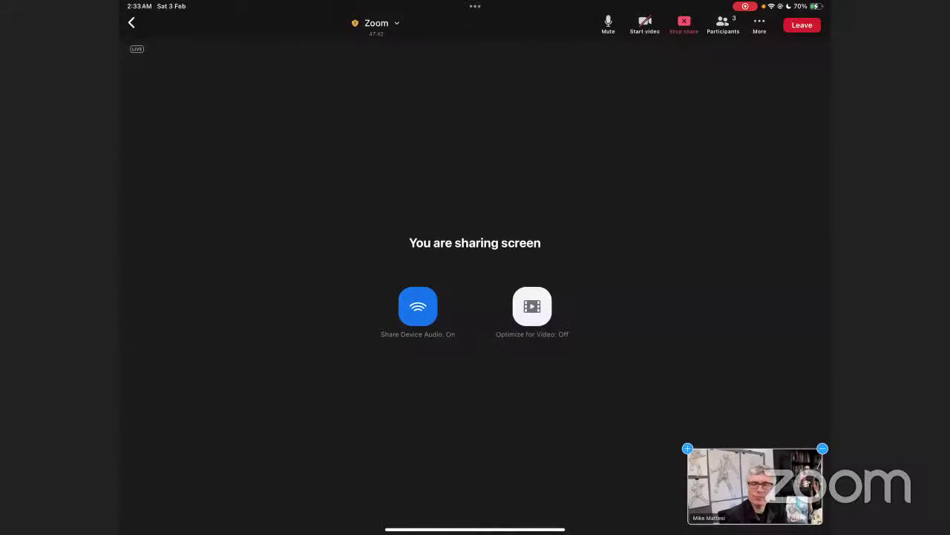
Step: Switch from Zoom to Procreate
{"action": "key", "text": "super+alt+d"}
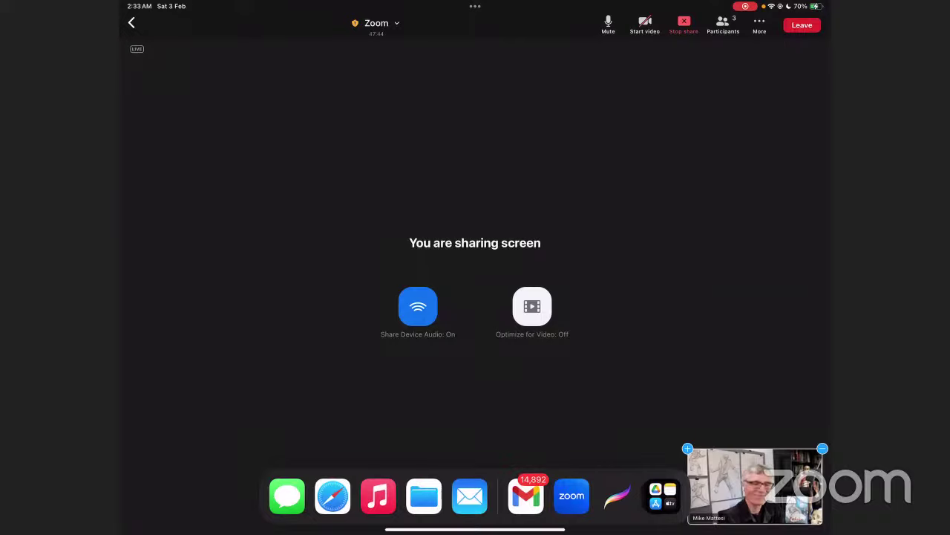
{"action": "left_click", "coordinate": [617, 496]}
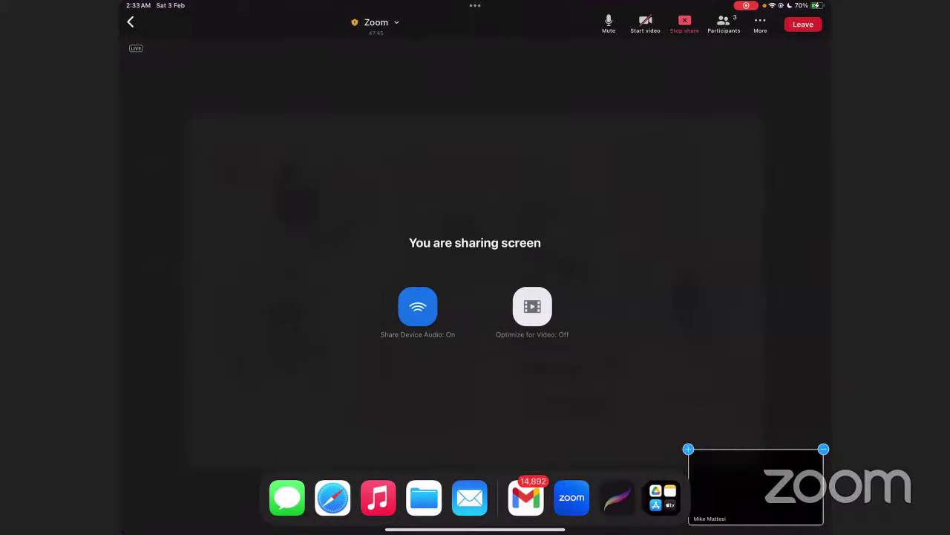
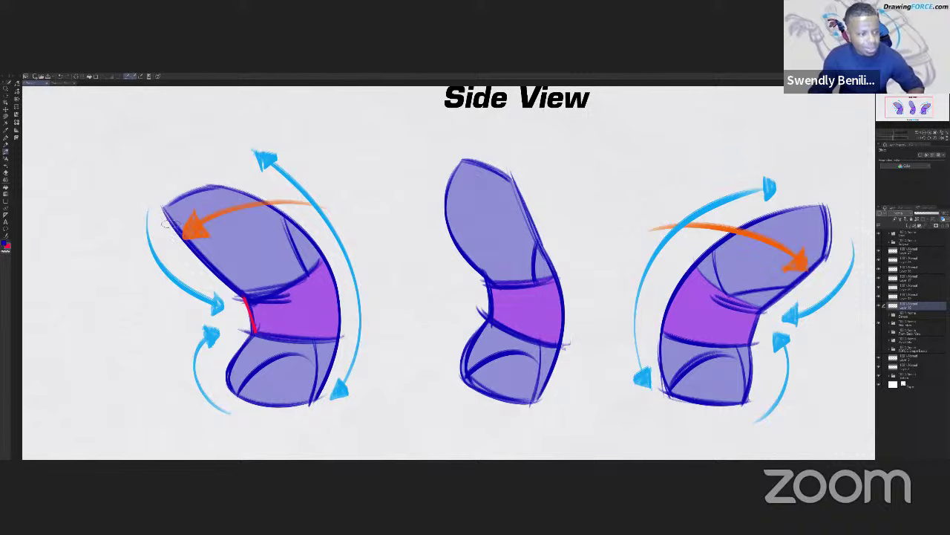
Step: Trace the forward-bent side-view torso's ribcage front and its overlap at the waist in red, and clear the red marks
{"action": "mouse_move", "coordinate": [165, 225]}
{"action": "left_mouse_down"}
{"action": "mouse_move", "coordinate": [251, 300]}
{"action": "mouse_move", "coordinate": [289, 301]}
{"action": "left_mouse_up"}
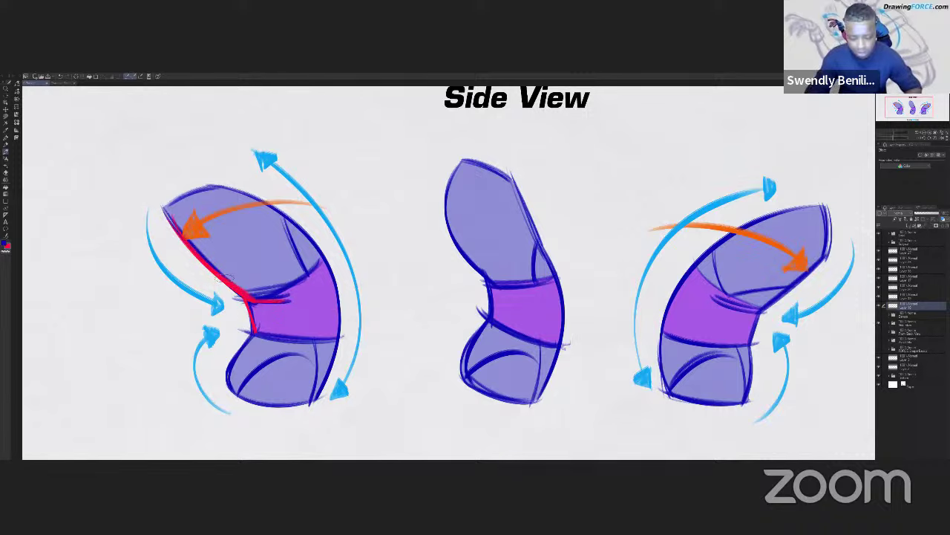
{"action": "key", "text": "Delete"}
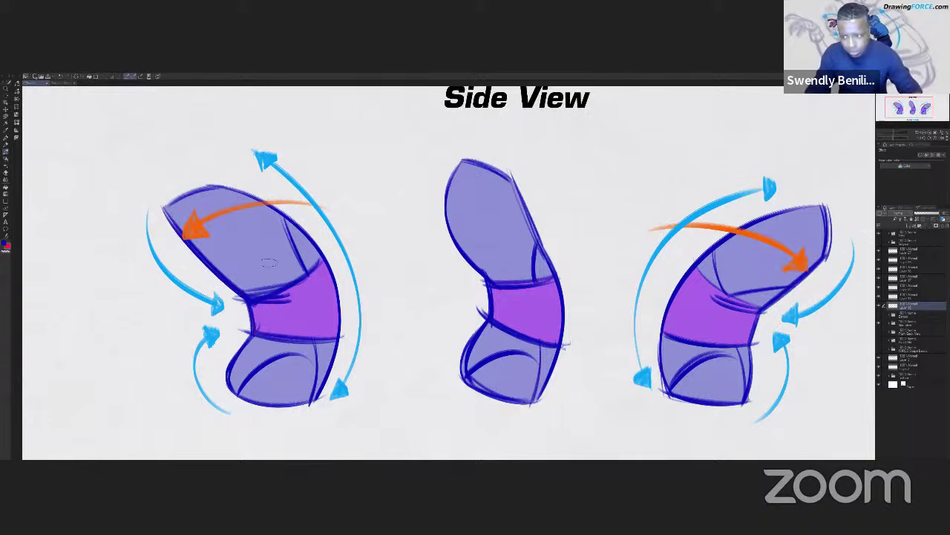
Step: Trace the backward-bent side-view torso's long outer curve and its pinched waist edge in red, undoing each trace
{"action": "mouse_move", "coordinate": [530, 302]}
{"action": "left_mouse_down"}
{"action": "mouse_move", "coordinate": [465, 305]}
{"action": "mouse_move", "coordinate": [498, 299]}
{"action": "mouse_move", "coordinate": [483, 300]}
{"action": "left_mouse_up"}
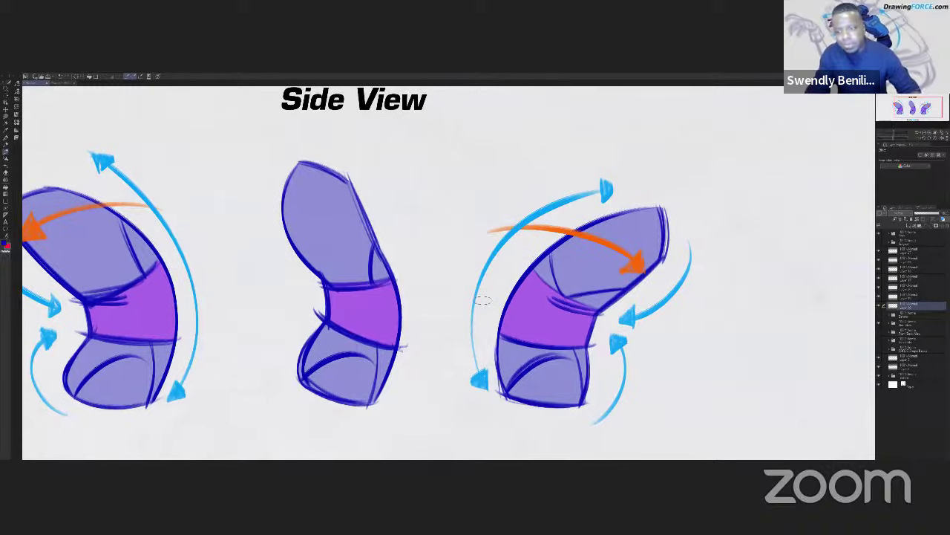
{"action": "mouse_move", "coordinate": [481, 362]}
{"action": "left_mouse_down"}
{"action": "mouse_move", "coordinate": [484, 331]}
{"action": "mouse_move", "coordinate": [603, 213]}
{"action": "left_mouse_up"}
{"action": "key", "text": "ctrl+z"}
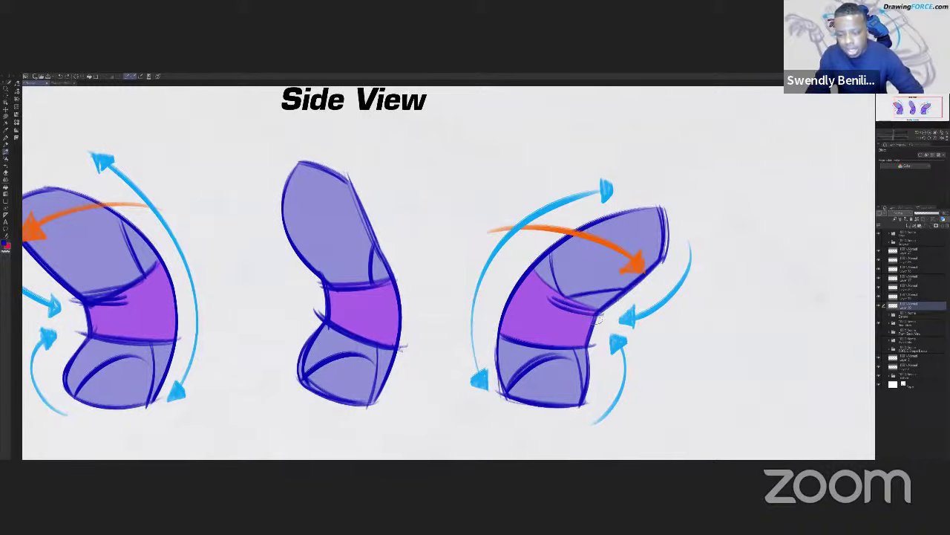
{"action": "left_click_drag", "start_coordinate": [598, 317], "coordinate": [587, 346]}
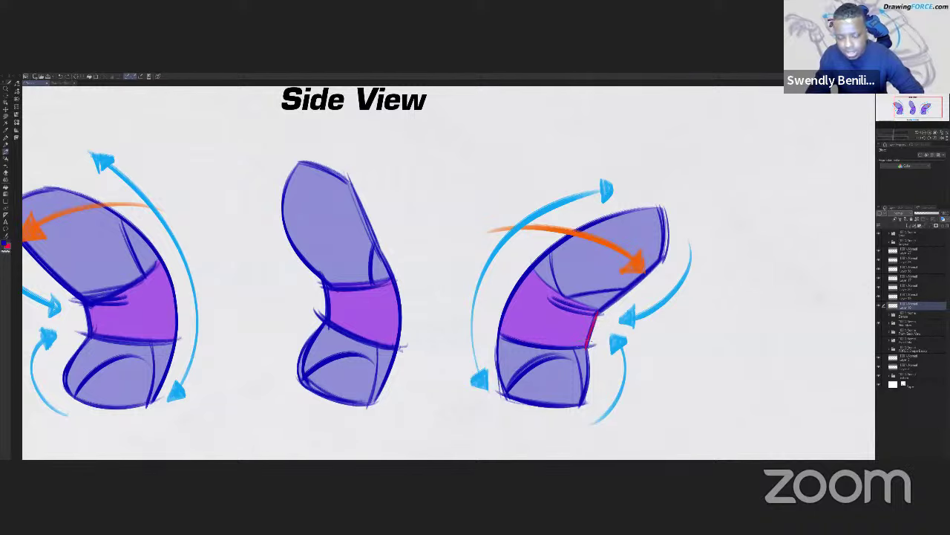
{"action": "scroll", "coordinate": [594, 312], "scroll_direction": "up", "scroll_amount": 2}
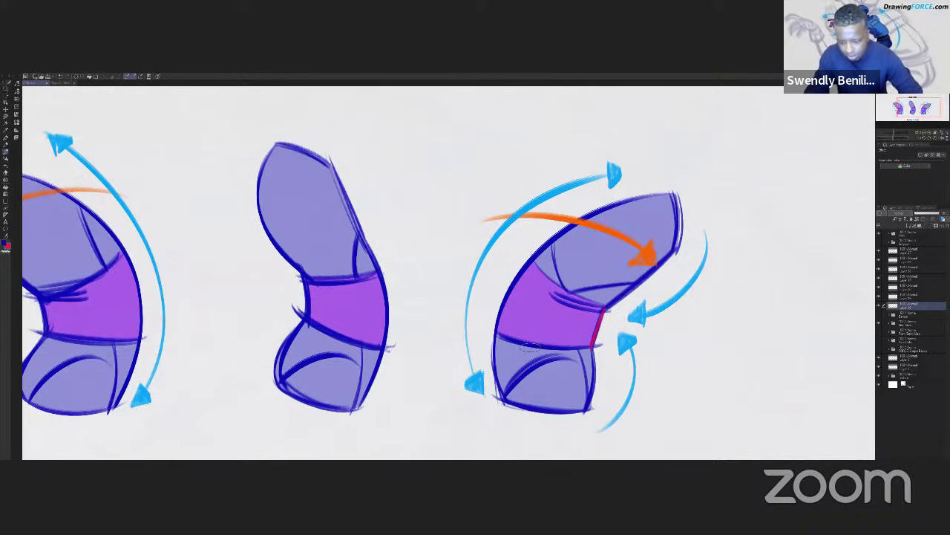
{"action": "key", "text": "ctrl+z"}
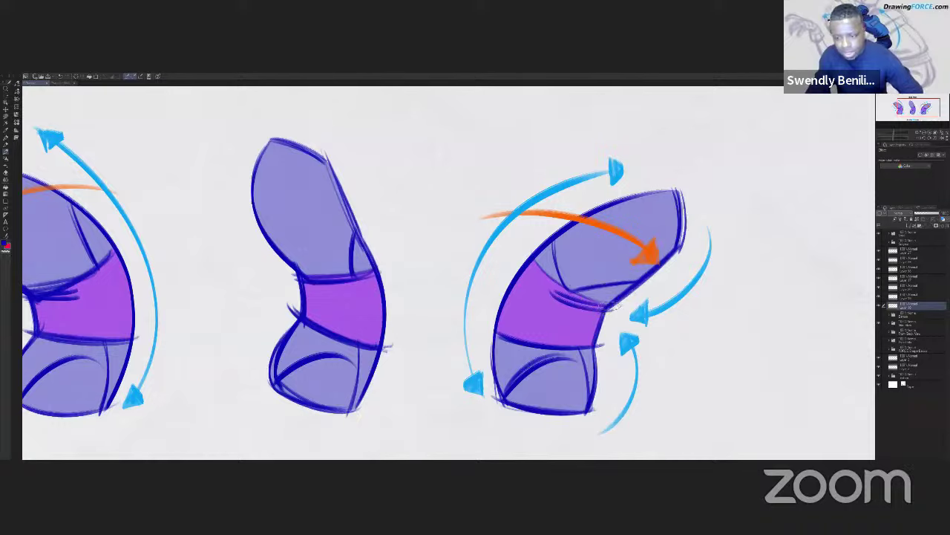
Step: Mark the pinch point and waist edge of the backward-bent torso with repeated red strokes and clear them
{"action": "mouse_move", "coordinate": [614, 306]}
{"action": "left_mouse_down"}
{"action": "mouse_move", "coordinate": [618, 332]}
{"action": "mouse_move", "coordinate": [615, 308]}
{"action": "left_mouse_up"}
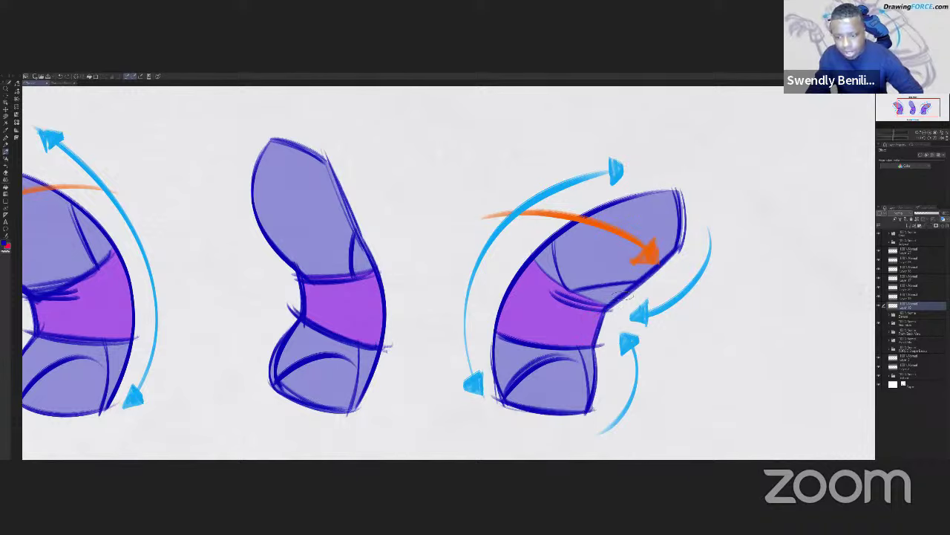
{"action": "left_click_drag", "start_coordinate": [614, 314], "coordinate": [594, 343]}
{"action": "left_click_drag", "start_coordinate": [610, 303], "coordinate": [599, 344]}
{"action": "mouse_move", "coordinate": [609, 304]}
{"action": "left_mouse_down"}
{"action": "mouse_move", "coordinate": [599, 347]}
{"action": "mouse_move", "coordinate": [569, 344]}
{"action": "left_mouse_up"}
{"action": "mouse_move", "coordinate": [615, 302]}
{"action": "left_mouse_down"}
{"action": "mouse_move", "coordinate": [580, 301]}
{"action": "mouse_move", "coordinate": [610, 304]}
{"action": "mouse_move", "coordinate": [581, 310]}
{"action": "mouse_move", "coordinate": [611, 306]}
{"action": "left_mouse_up"}
{"action": "key", "text": "Delete"}
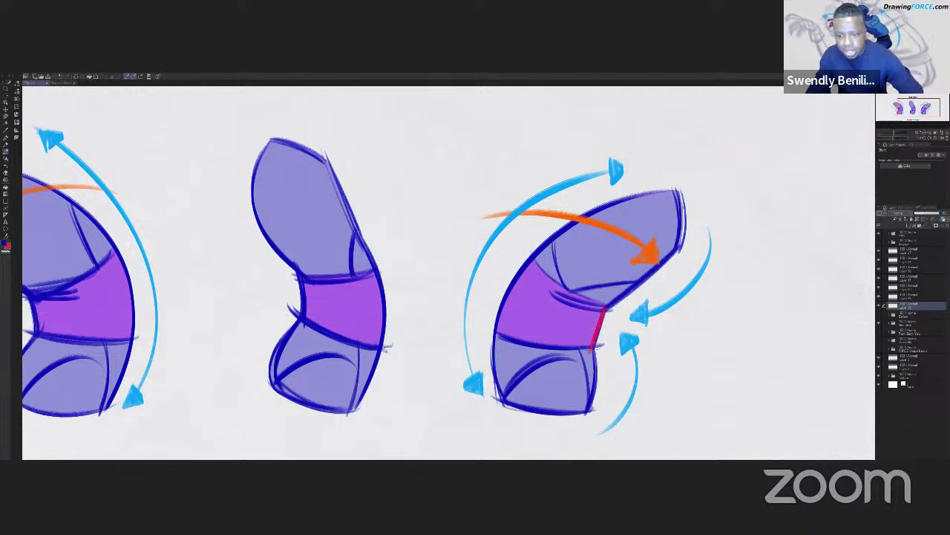
Step: Trace the backward-bent torso's ribcage end, underside and overlap at the waist in red, clear the marks, and show all three side views
{"action": "left_click_drag", "start_coordinate": [615, 307], "coordinate": [594, 311]}
{"action": "mouse_move", "coordinate": [668, 183]}
{"action": "left_mouse_down"}
{"action": "mouse_move", "coordinate": [667, 248]}
{"action": "mouse_move", "coordinate": [679, 232]}
{"action": "mouse_move", "coordinate": [606, 309]}
{"action": "mouse_move", "coordinate": [532, 256]}
{"action": "left_mouse_up"}
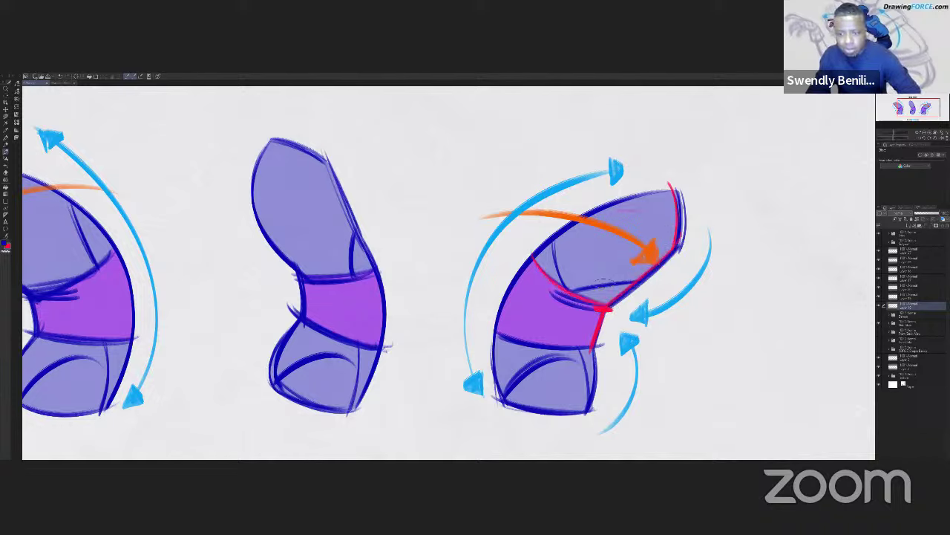
{"action": "key", "text": "Delete"}
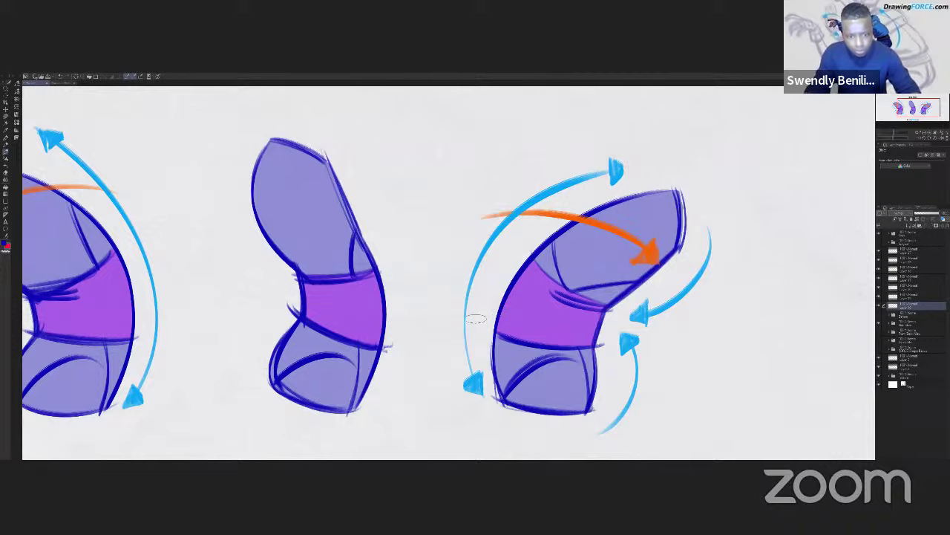
{"action": "scroll", "coordinate": [476, 319], "scroll_direction": "down", "scroll_amount": 3}
{"action": "left_click_drag", "start_coordinate": [507, 308], "coordinate": [609, 312]}
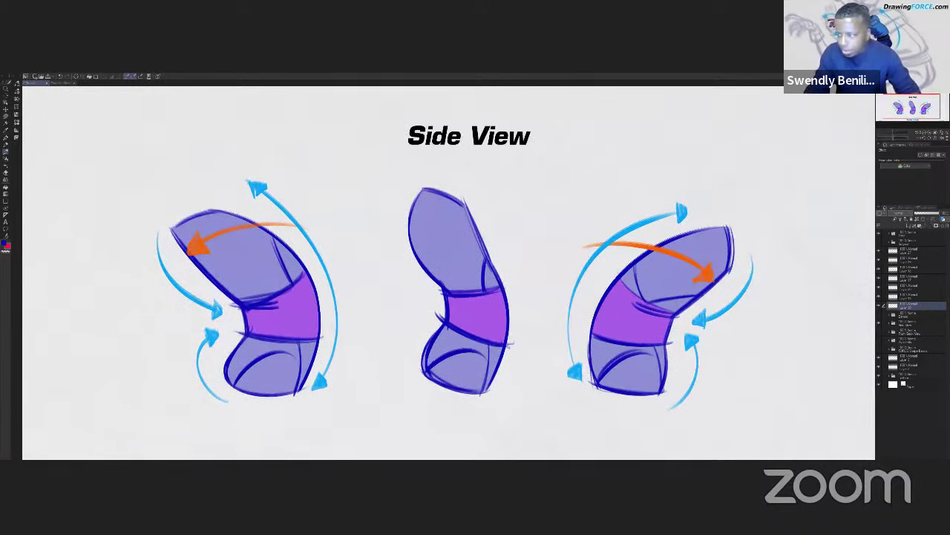
Step: Hide the Side View group and show the Demos group containing the forward-bending model photo
{"action": "left_click", "coordinate": [878, 322]}
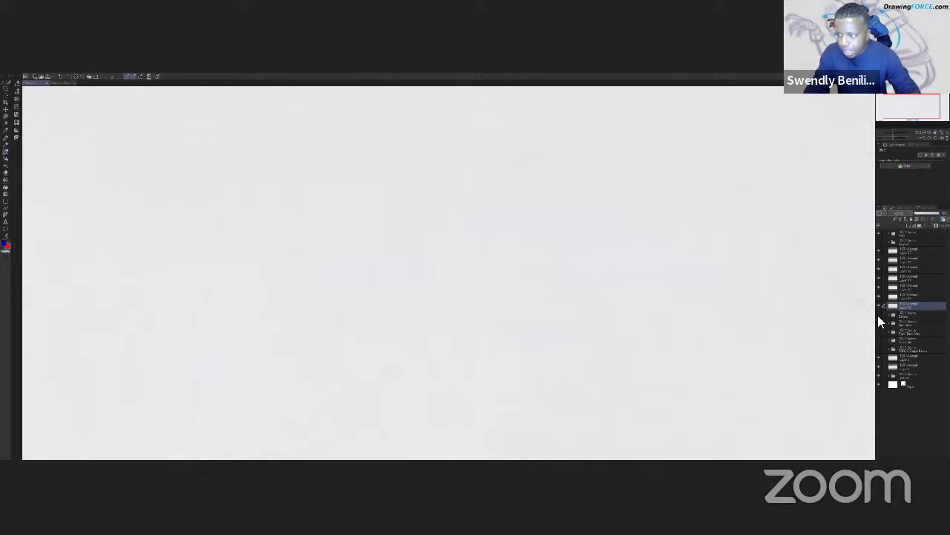
{"action": "left_click", "coordinate": [879, 315]}
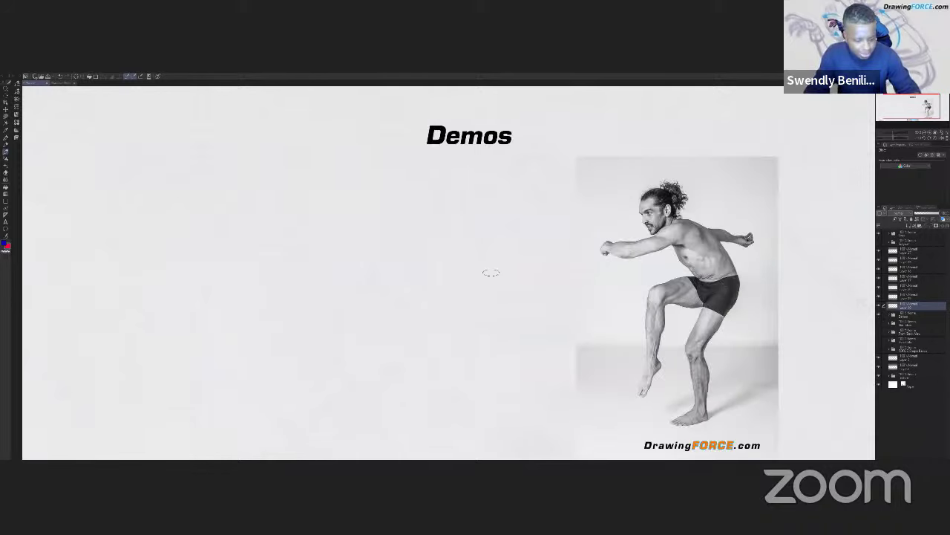
{"action": "left_click_drag", "start_coordinate": [498, 290], "coordinate": [484, 273]}
{"action": "scroll", "coordinate": [470, 275], "scroll_direction": "up", "scroll_amount": 1}
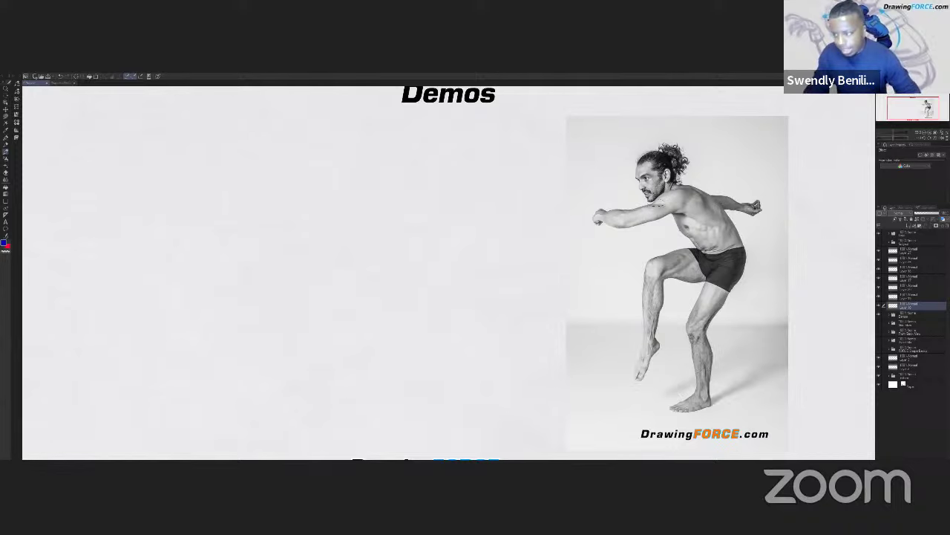
Step: Duplicate the model photo beside the original, fade the copy's opacity, and select the empty drawing layer
{"action": "left_click", "coordinate": [888, 314]}
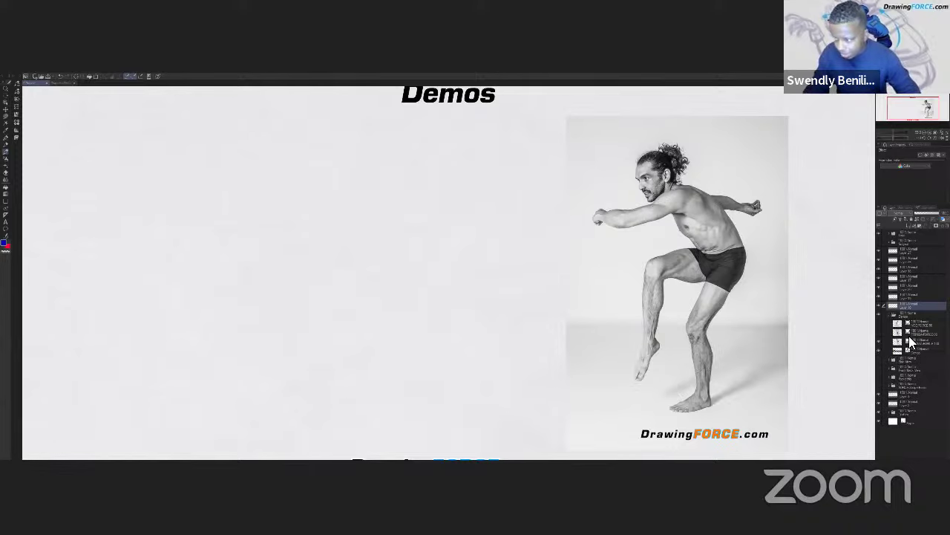
{"action": "left_click", "coordinate": [921, 343]}
{"action": "left_click", "coordinate": [923, 348]}
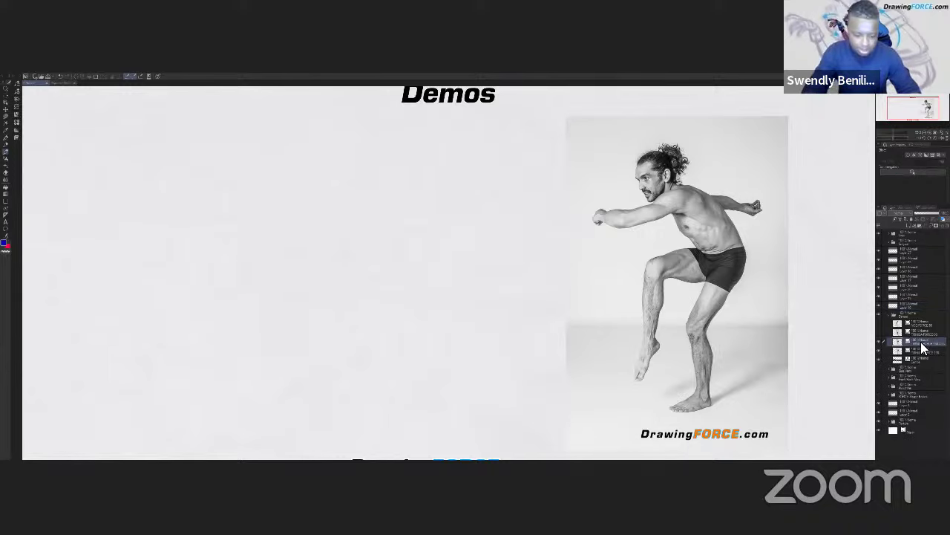
{"action": "left_click_drag", "start_coordinate": [656, 323], "coordinate": [473, 332]}
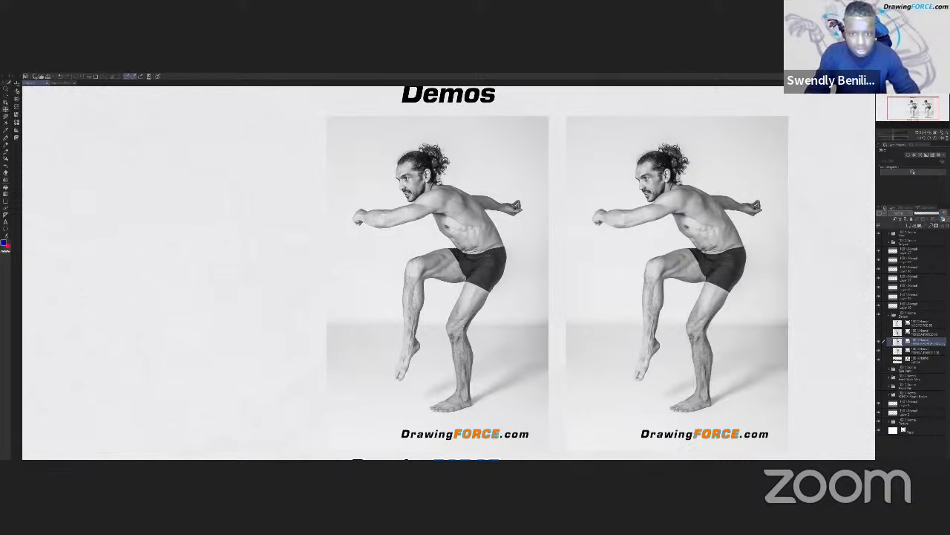
{"action": "left_click", "coordinate": [921, 213]}
{"action": "left_click", "coordinate": [913, 305]}
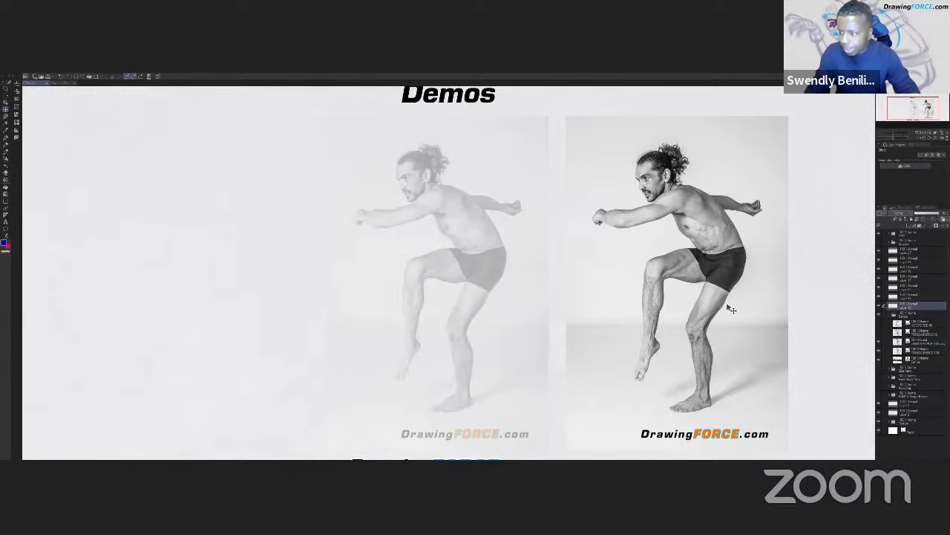
Step: Trace the model's long back curve from neck to hip in blue over the faded photo, and add an outward arrow inside the ribcage
{"action": "scroll", "coordinate": [493, 246], "scroll_direction": "up", "scroll_amount": 6}
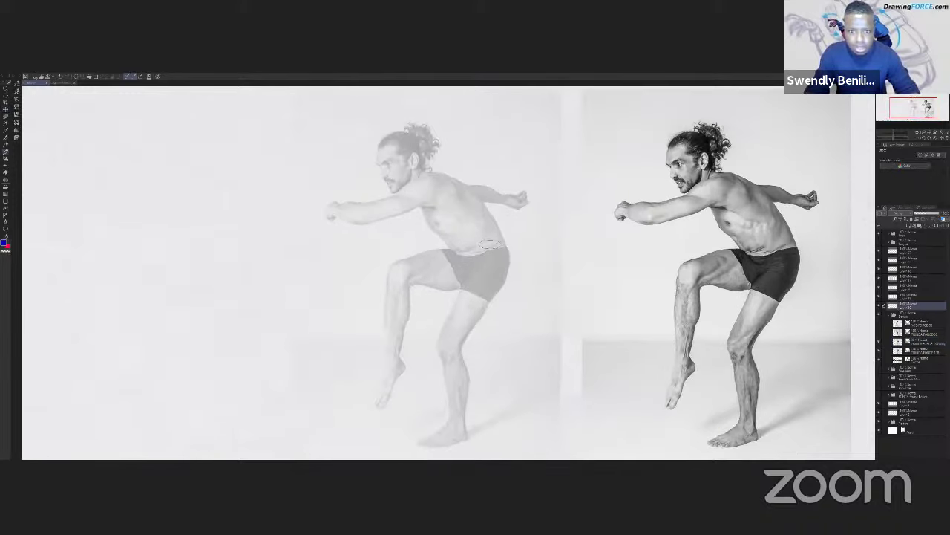
{"action": "left_click_drag", "start_coordinate": [500, 246], "coordinate": [425, 239]}
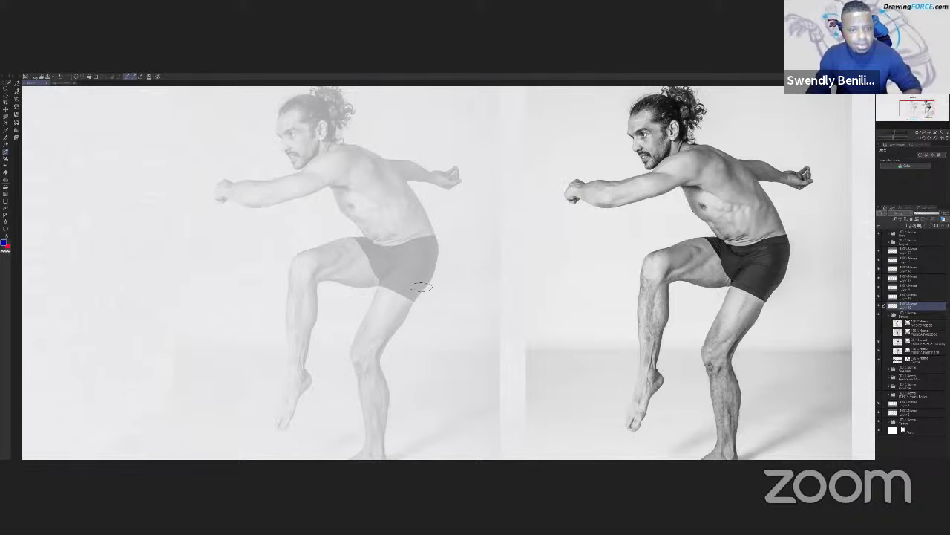
{"action": "left_click_drag", "start_coordinate": [425, 287], "coordinate": [434, 254]}
{"action": "mouse_move", "coordinate": [373, 148]}
{"action": "left_mouse_down"}
{"action": "mouse_move", "coordinate": [433, 279]}
{"action": "mouse_move", "coordinate": [376, 168]}
{"action": "left_mouse_up"}
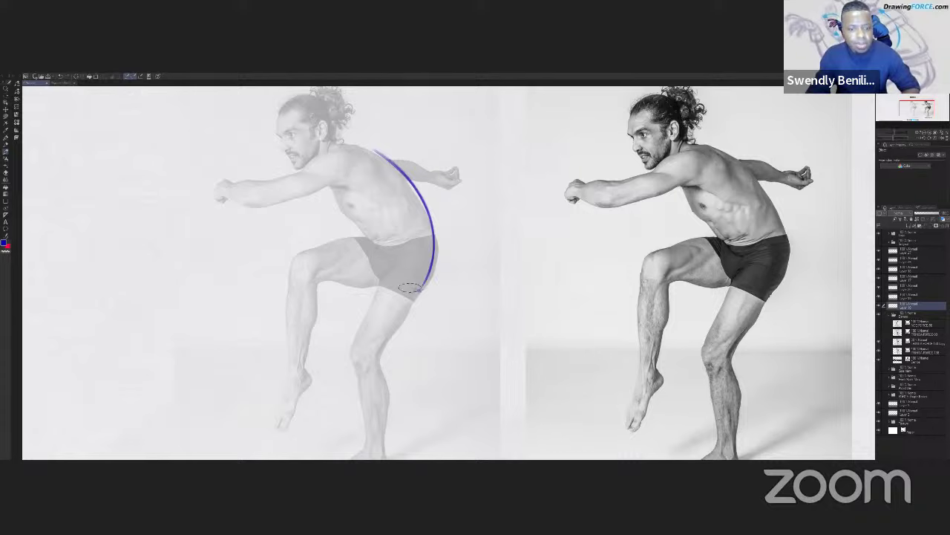
{"action": "left_click_drag", "start_coordinate": [435, 238], "coordinate": [347, 139]}
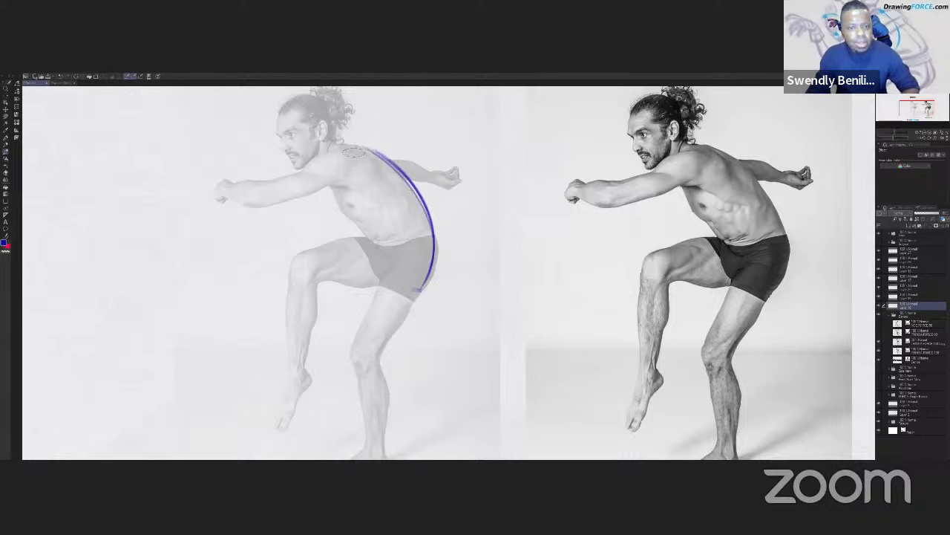
{"action": "mouse_move", "coordinate": [408, 182]}
{"action": "left_mouse_down"}
{"action": "mouse_move", "coordinate": [421, 252]}
{"action": "mouse_move", "coordinate": [434, 242]}
{"action": "mouse_move", "coordinate": [335, 142]}
{"action": "left_mouse_up"}
{"action": "mouse_move", "coordinate": [427, 257]}
{"action": "left_mouse_down"}
{"action": "mouse_move", "coordinate": [362, 148]}
{"action": "mouse_move", "coordinate": [314, 155]}
{"action": "left_mouse_up"}
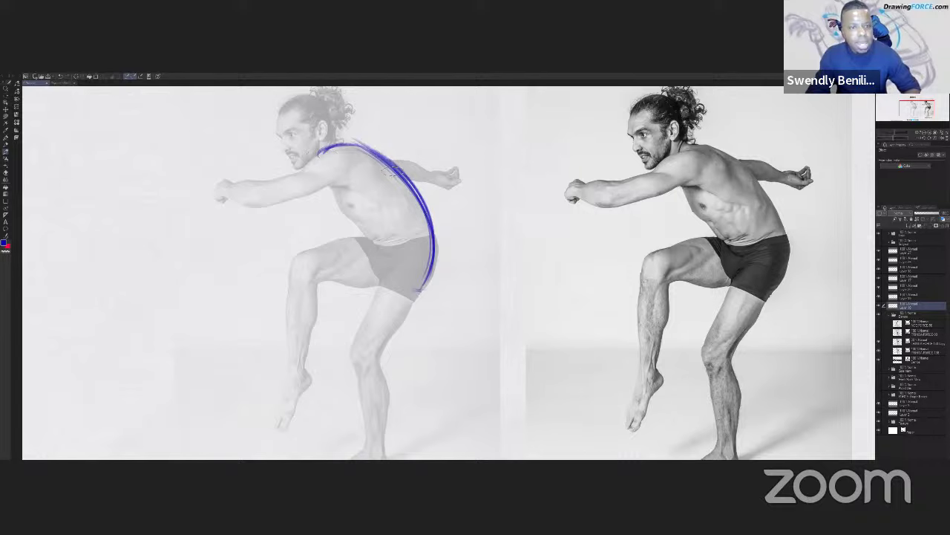
{"action": "mouse_move", "coordinate": [367, 192]}
{"action": "left_mouse_down"}
{"action": "mouse_move", "coordinate": [390, 174]}
{"action": "mouse_move", "coordinate": [381, 182]}
{"action": "left_mouse_up"}
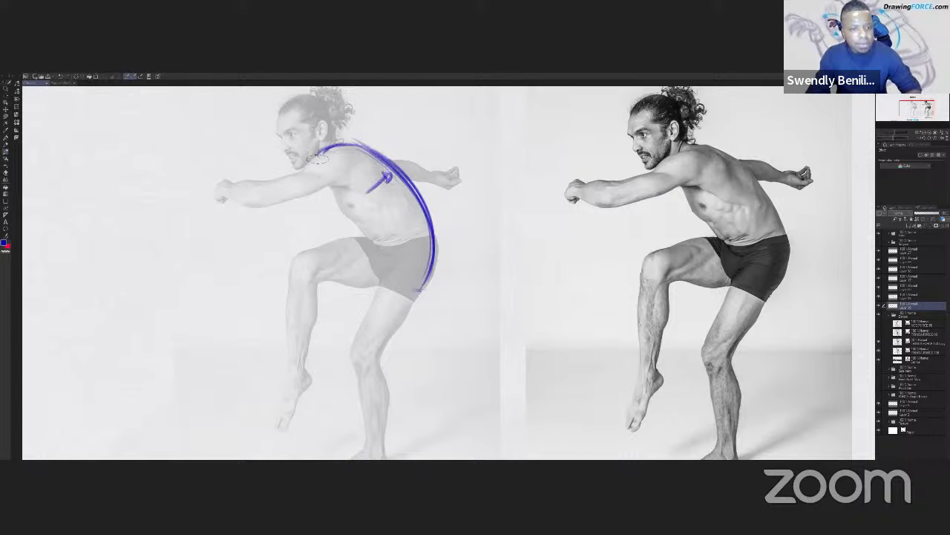
Step: Draw the straight front edge of the ribcage from the base of the neck down to the waist pinch
{"action": "left_click_drag", "start_coordinate": [321, 155], "coordinate": [369, 238]}
{"action": "left_click_drag", "start_coordinate": [320, 159], "coordinate": [369, 239]}
{"action": "left_click_drag", "start_coordinate": [320, 164], "coordinate": [372, 240]}
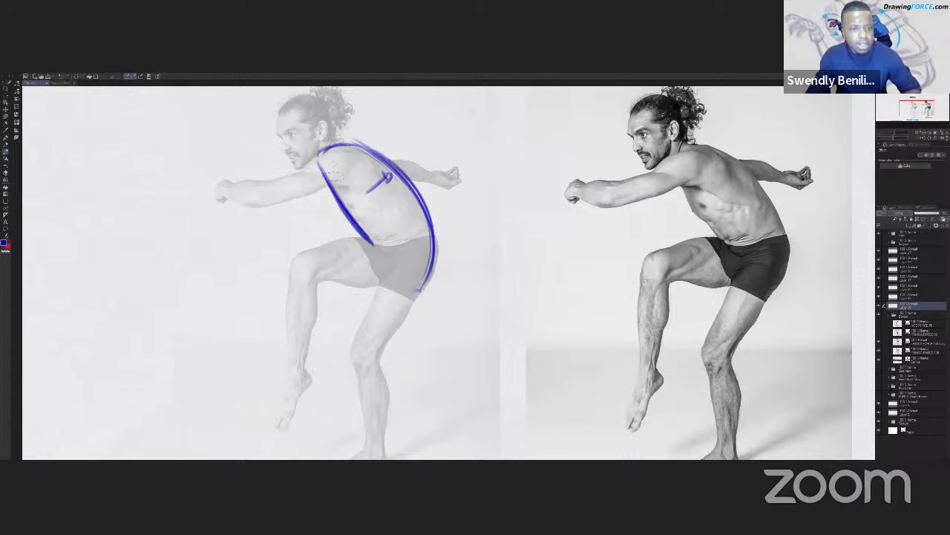
{"action": "left_click_drag", "start_coordinate": [321, 172], "coordinate": [355, 209]}
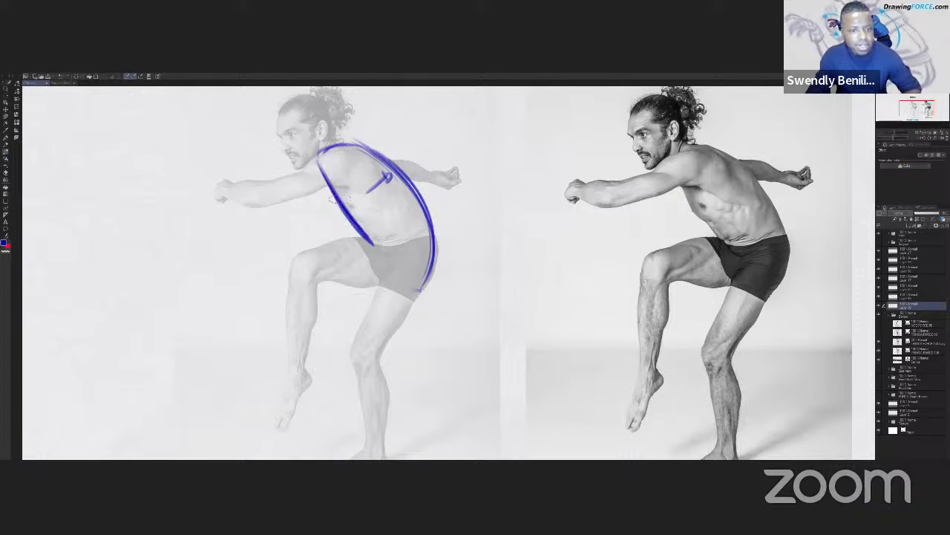
Step: Draw the pelvis's underside and short front edge, closing the torso outline between the waist pinch and the buttock
{"action": "mouse_move", "coordinate": [356, 231]}
{"action": "left_mouse_down"}
{"action": "mouse_move", "coordinate": [404, 232]}
{"action": "mouse_move", "coordinate": [433, 258]}
{"action": "mouse_move", "coordinate": [421, 285]}
{"action": "left_mouse_up"}
{"action": "mouse_move", "coordinate": [348, 264]}
{"action": "left_mouse_down"}
{"action": "mouse_move", "coordinate": [419, 286]}
{"action": "mouse_move", "coordinate": [407, 291]}
{"action": "mouse_move", "coordinate": [357, 269]}
{"action": "left_mouse_up"}
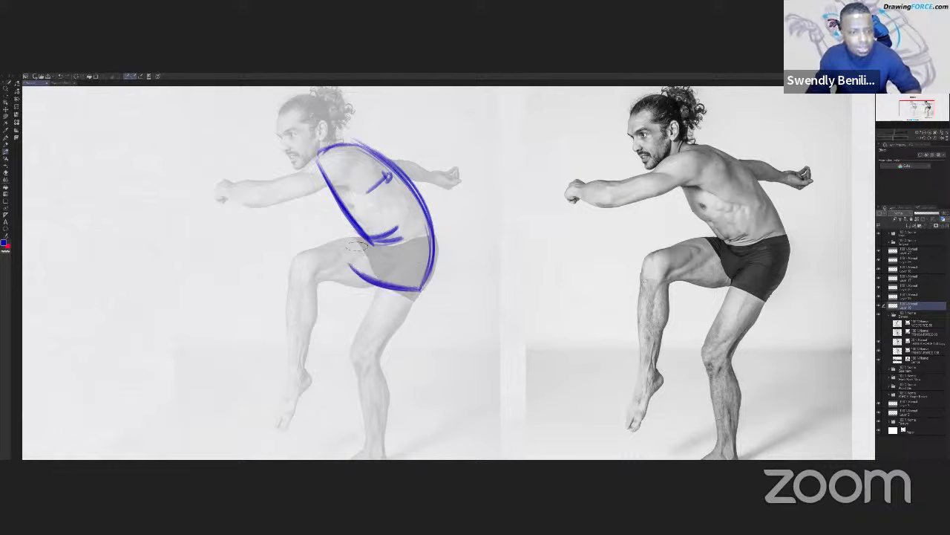
{"action": "left_click_drag", "start_coordinate": [368, 236], "coordinate": [356, 272]}
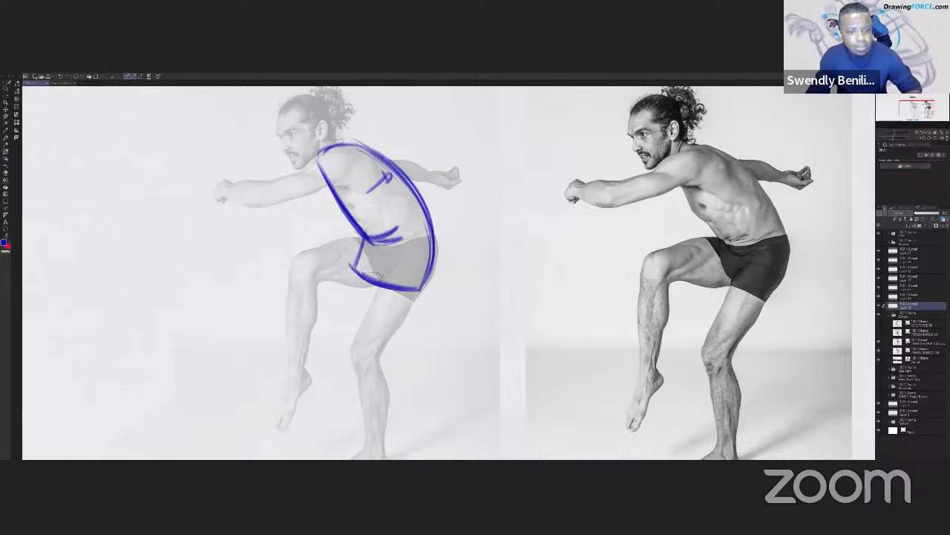
{"action": "mouse_move", "coordinate": [410, 287]}
{"action": "left_mouse_down"}
{"action": "mouse_move", "coordinate": [367, 252]}
{"action": "mouse_move", "coordinate": [351, 276]}
{"action": "left_mouse_up"}
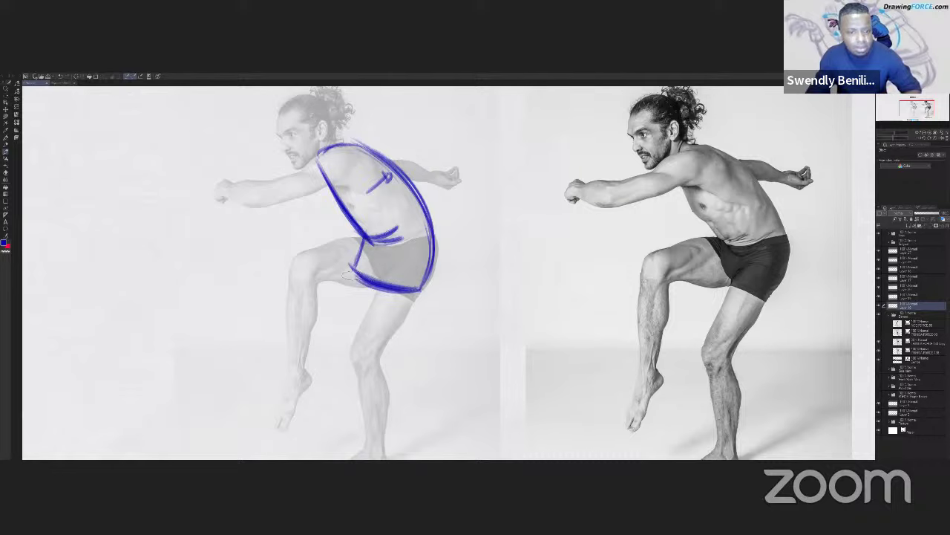
{"action": "left_click_drag", "start_coordinate": [413, 288], "coordinate": [364, 296]}
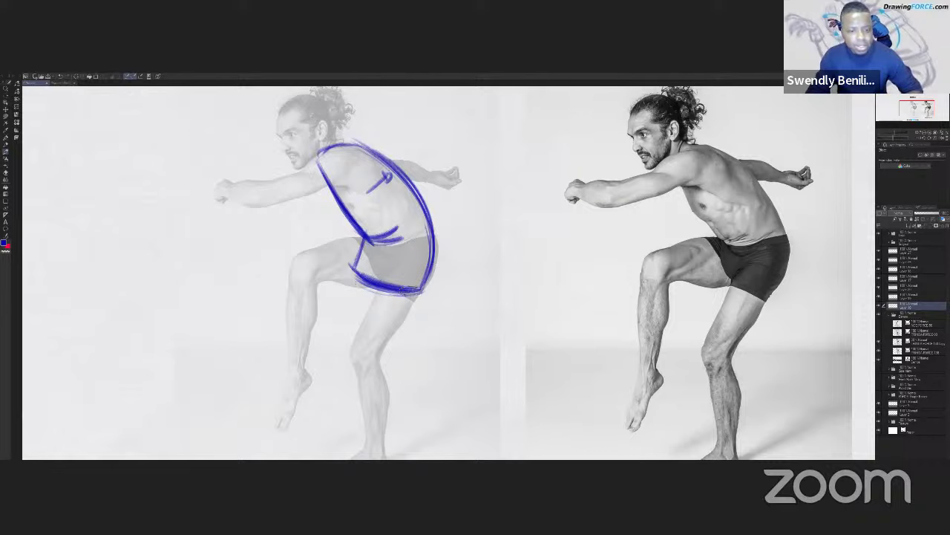
Step: Draw the ribcage's lower edge and the pelvis's top edge across the waist, and reinforce the overlap at the pinch
{"action": "left_click_drag", "start_coordinate": [358, 240], "coordinate": [419, 212]}
{"action": "left_click_drag", "start_coordinate": [369, 238], "coordinate": [420, 206]}
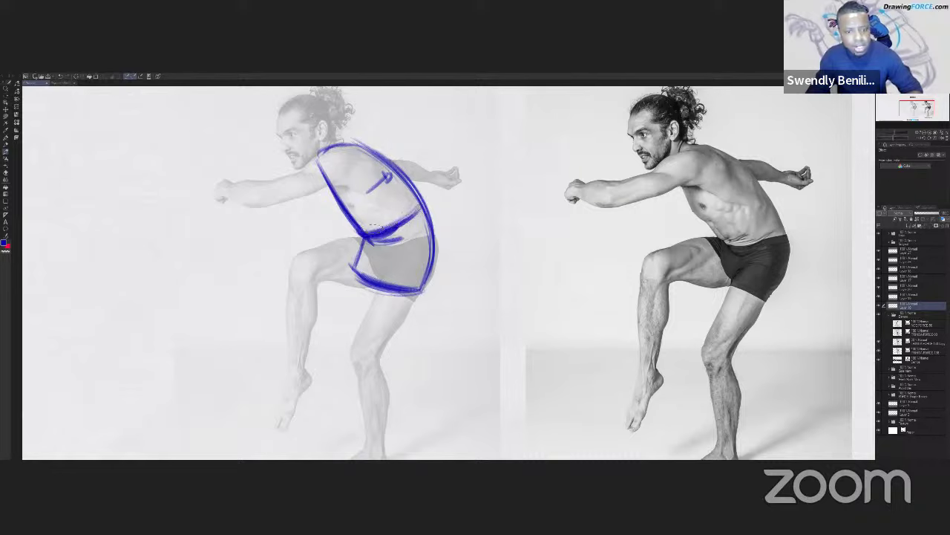
{"action": "left_click_drag", "start_coordinate": [364, 246], "coordinate": [426, 241]}
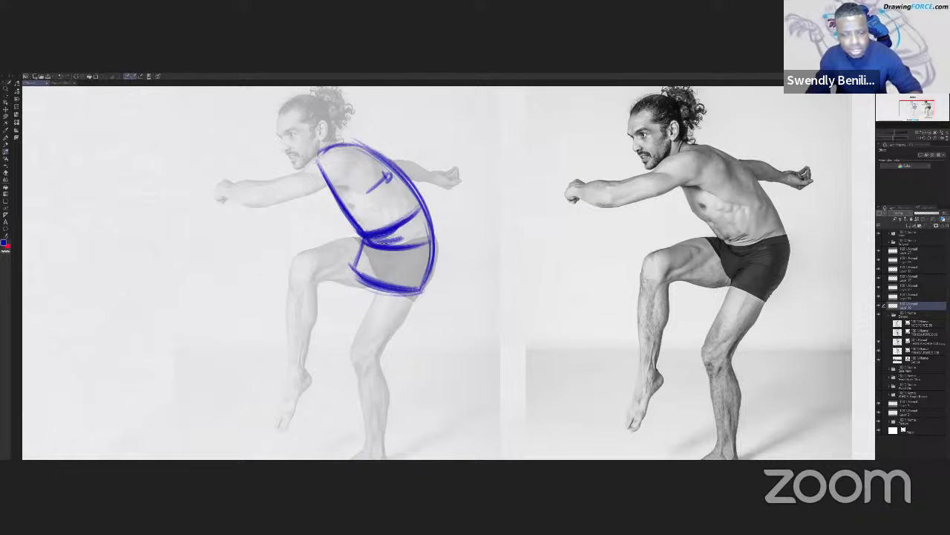
{"action": "left_click_drag", "start_coordinate": [747, 236], "coordinate": [729, 241]}
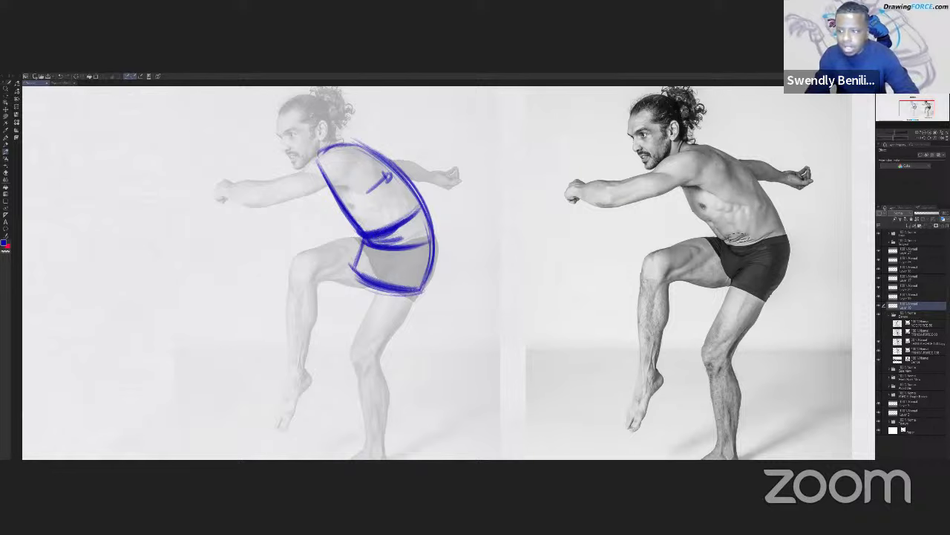
{"action": "mouse_move", "coordinate": [389, 239]}
{"action": "left_mouse_down"}
{"action": "mouse_move", "coordinate": [423, 232]}
{"action": "mouse_move", "coordinate": [401, 237]}
{"action": "mouse_move", "coordinate": [366, 225]}
{"action": "mouse_move", "coordinate": [351, 233]}
{"action": "mouse_move", "coordinate": [378, 254]}
{"action": "mouse_move", "coordinate": [414, 242]}
{"action": "mouse_move", "coordinate": [438, 247]}
{"action": "left_mouse_up"}
{"action": "key", "text": "ctrl+z"}
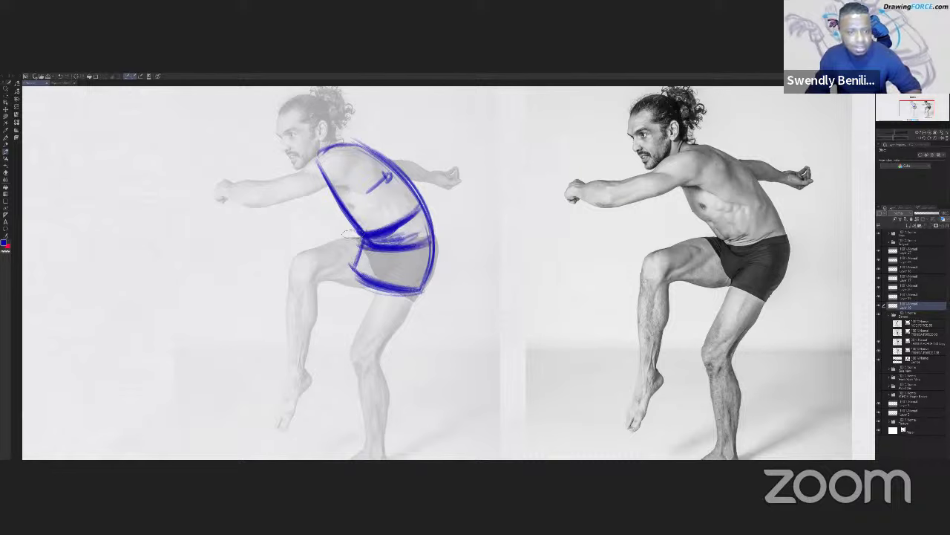
Step: Draw the pelvis's front contour and rounded leg opening, sketching the raised thigh's lines and undoing them
{"action": "left_click_drag", "start_coordinate": [365, 248], "coordinate": [375, 286]}
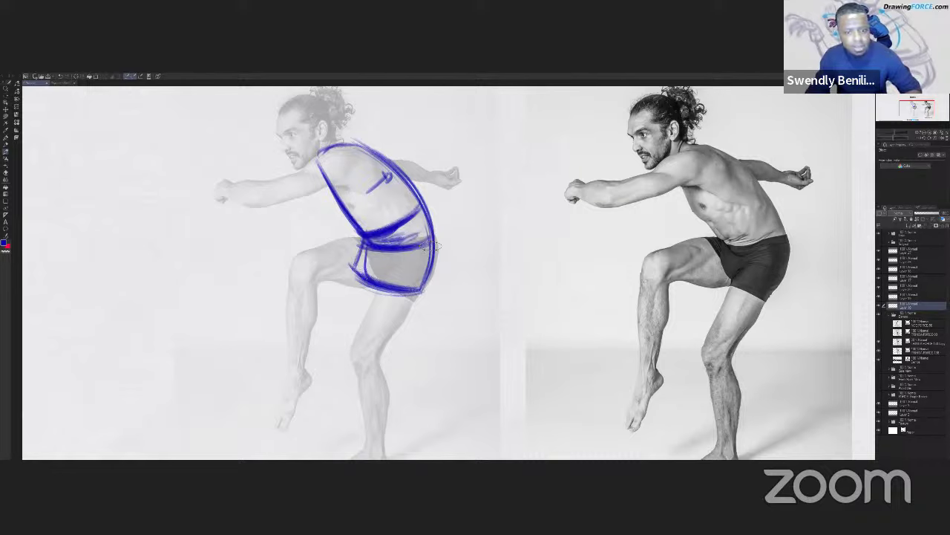
{"action": "left_click_drag", "start_coordinate": [423, 245], "coordinate": [375, 276]}
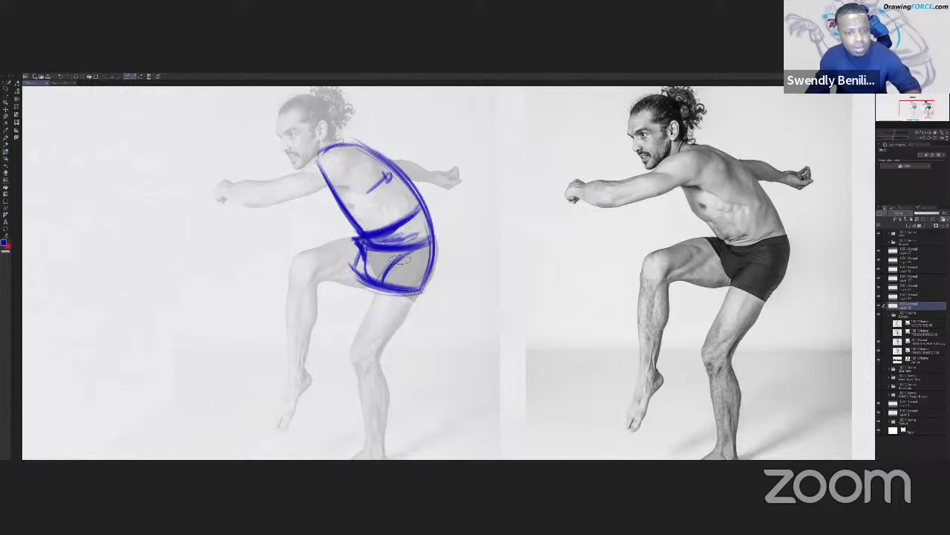
{"action": "mouse_move", "coordinate": [398, 260]}
{"action": "left_mouse_down"}
{"action": "mouse_move", "coordinate": [351, 239]}
{"action": "mouse_move", "coordinate": [374, 261]}
{"action": "mouse_move", "coordinate": [343, 236]}
{"action": "mouse_move", "coordinate": [355, 236]}
{"action": "mouse_move", "coordinate": [300, 256]}
{"action": "left_mouse_up"}
{"action": "left_click_drag", "start_coordinate": [358, 274], "coordinate": [310, 292]}
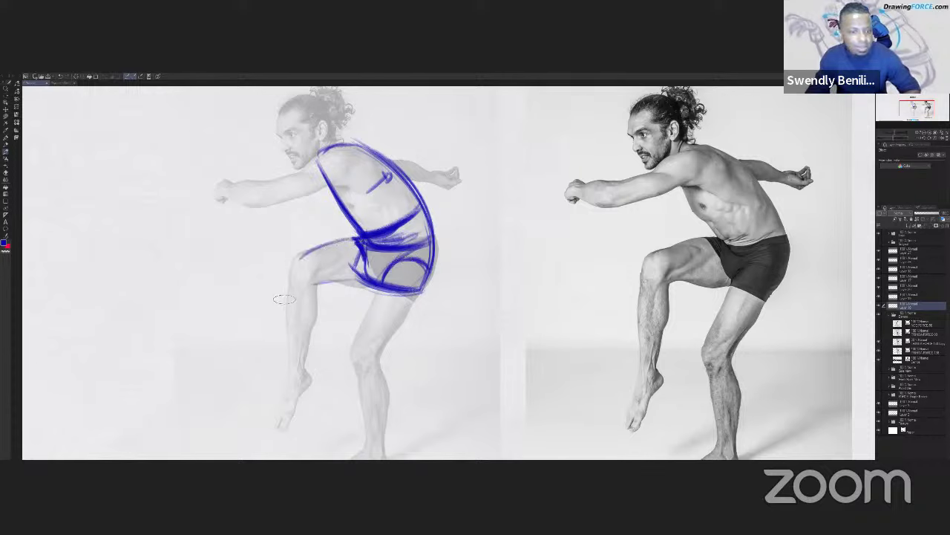
{"action": "key", "text": "ctrl+z"}
{"action": "key", "text": "ctrl+z"}
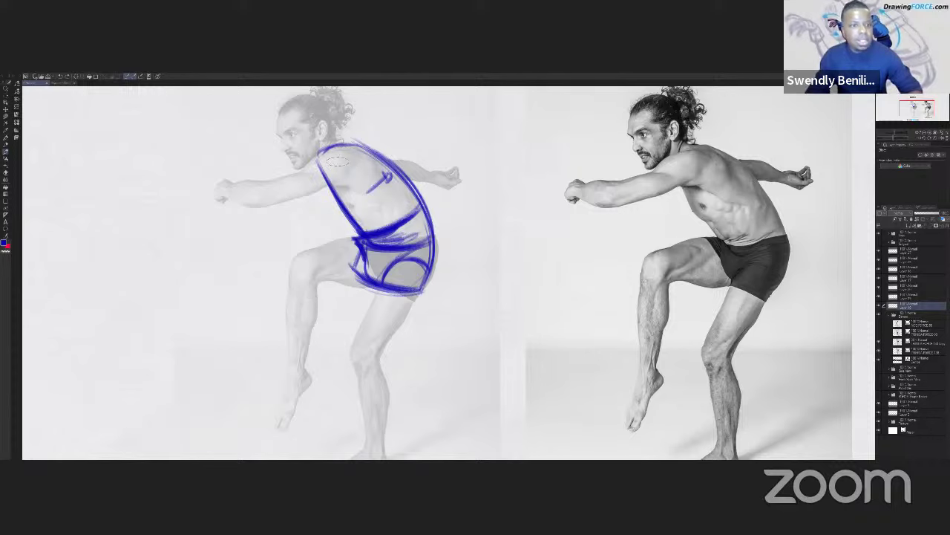
Step: Draw the neck opening at the top of the ribcage and fill the torso shape with translucent blue
{"action": "left_click_drag", "start_coordinate": [343, 141], "coordinate": [321, 163]}
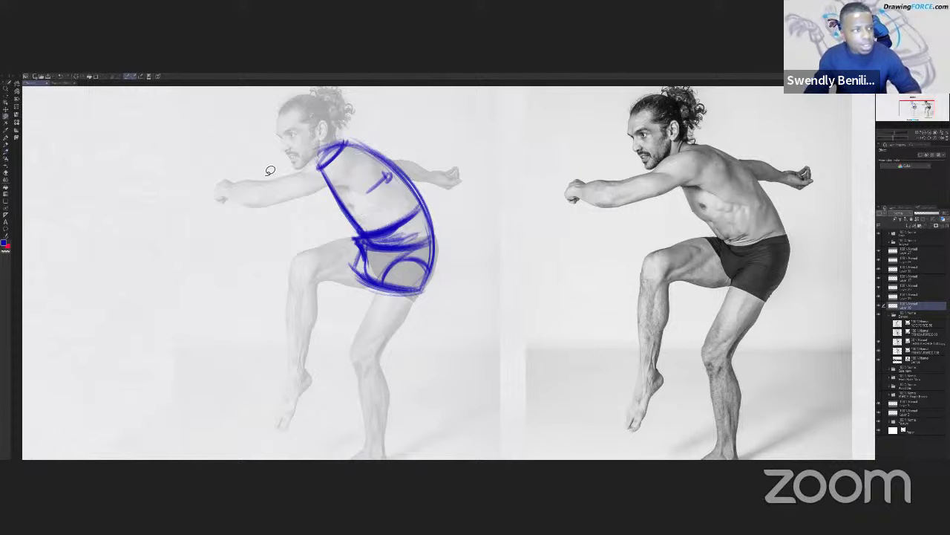
{"action": "left_click", "coordinate": [18, 90]}
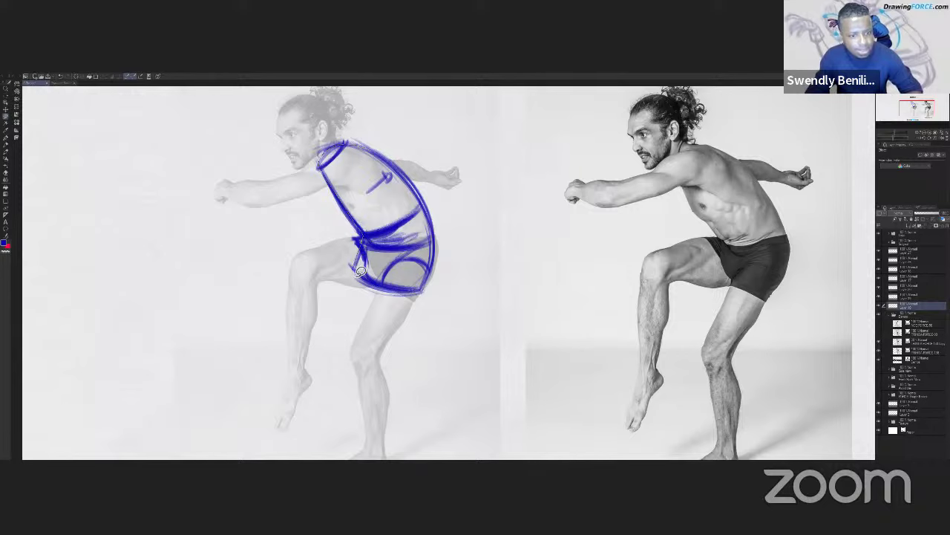
{"action": "mouse_move", "coordinate": [436, 225]}
{"action": "left_mouse_down"}
{"action": "mouse_move", "coordinate": [416, 187]}
{"action": "mouse_move", "coordinate": [382, 154]}
{"action": "mouse_move", "coordinate": [360, 148]}
{"action": "left_mouse_up"}
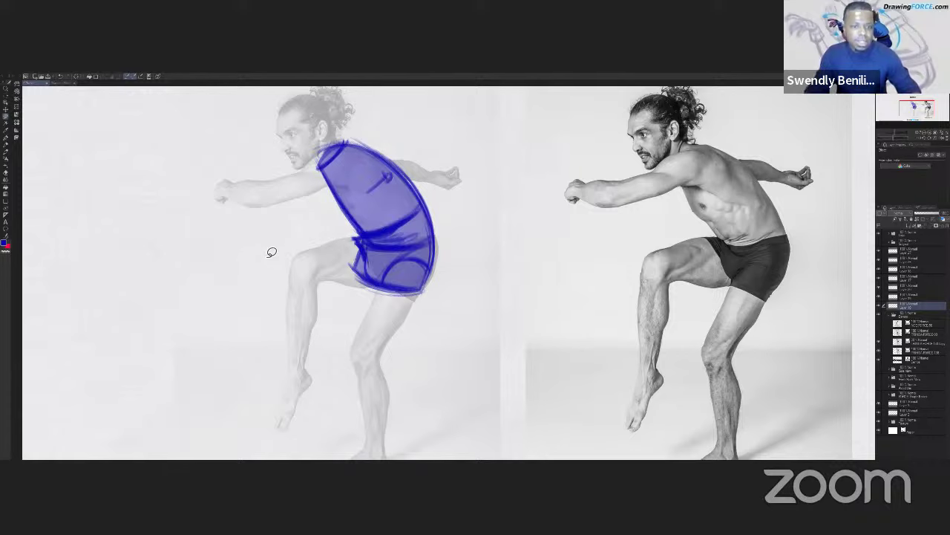
Step: Hide both forward-bending photos and the torso drawing, show the backward-bending model photo, and select the next empty drawing layer
{"action": "key", "text": "ctrl+minus"}
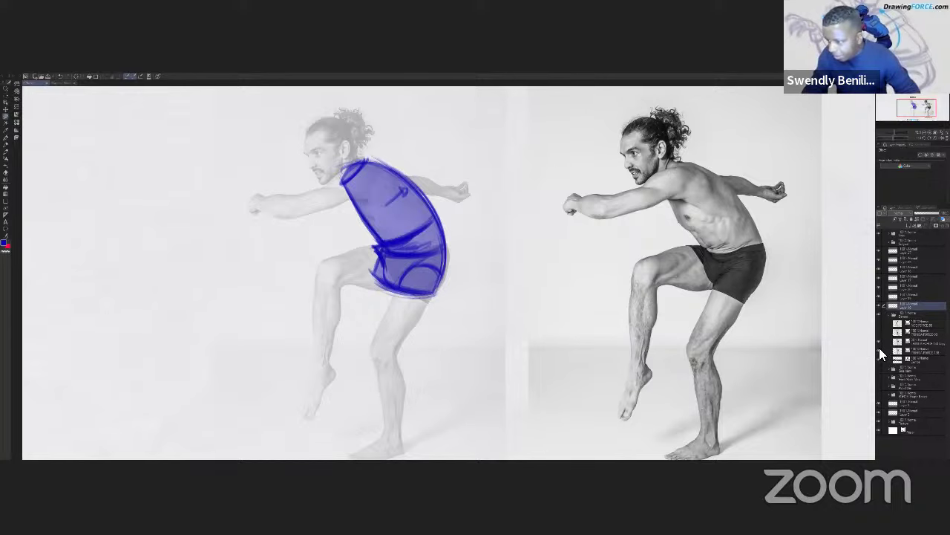
{"action": "left_click", "coordinate": [879, 348]}
{"action": "left_click", "coordinate": [878, 340]}
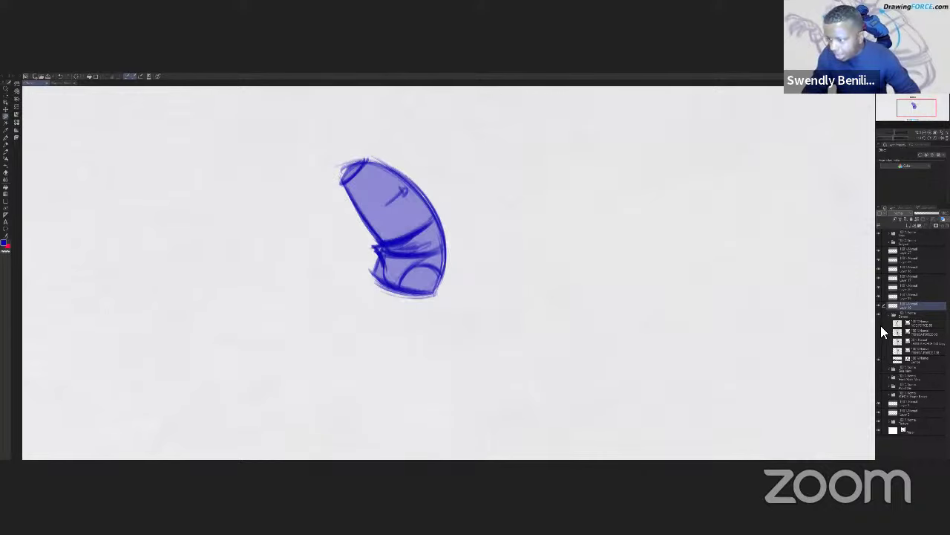
{"action": "left_click", "coordinate": [878, 321]}
{"action": "left_click", "coordinate": [878, 304]}
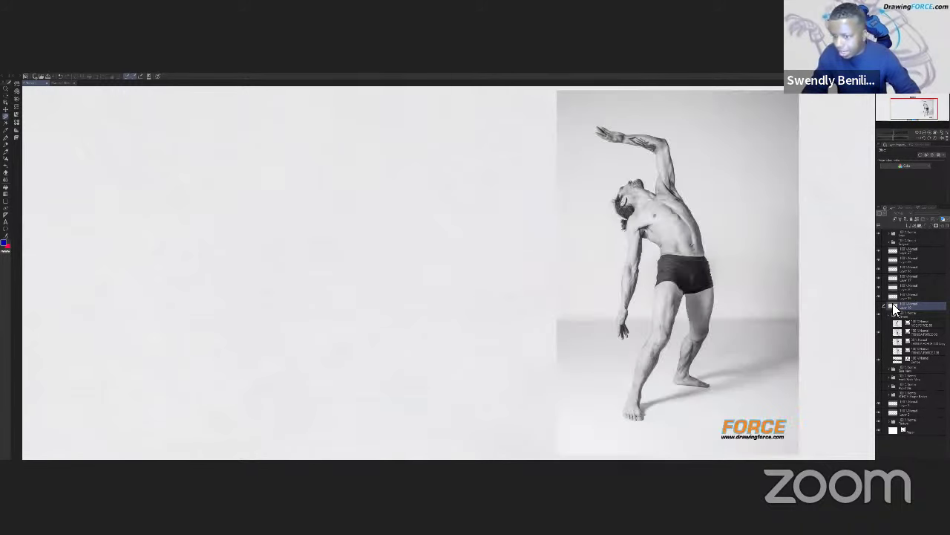
{"action": "left_click", "coordinate": [903, 297]}
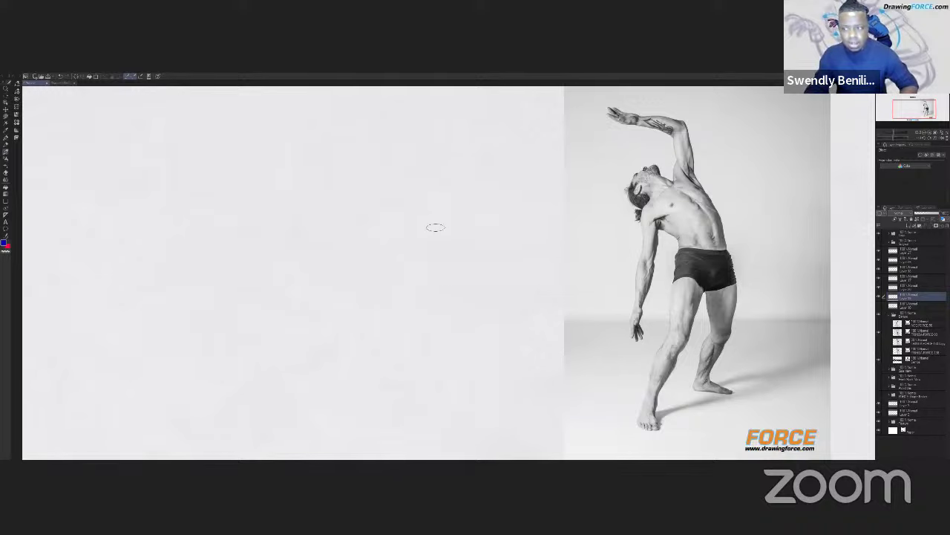
Step: Draw the backward-bending torso's long outer curve in blue beside the photo, with an arc over the top of the ribcage
{"action": "mouse_move", "coordinate": [402, 174]}
{"action": "left_mouse_down"}
{"action": "mouse_move", "coordinate": [442, 324]}
{"action": "mouse_move", "coordinate": [399, 173]}
{"action": "left_mouse_up"}
{"action": "mouse_move", "coordinate": [444, 329]}
{"action": "left_mouse_down"}
{"action": "mouse_move", "coordinate": [433, 215]}
{"action": "mouse_move", "coordinate": [386, 165]}
{"action": "mouse_move", "coordinate": [433, 319]}
{"action": "left_mouse_up"}
{"action": "mouse_move", "coordinate": [384, 167]}
{"action": "left_mouse_down"}
{"action": "mouse_move", "coordinate": [438, 314]}
{"action": "mouse_move", "coordinate": [425, 255]}
{"action": "left_mouse_up"}
{"action": "mouse_move", "coordinate": [443, 325]}
{"action": "left_mouse_down"}
{"action": "mouse_move", "coordinate": [407, 200]}
{"action": "mouse_move", "coordinate": [335, 220]}
{"action": "left_mouse_up"}
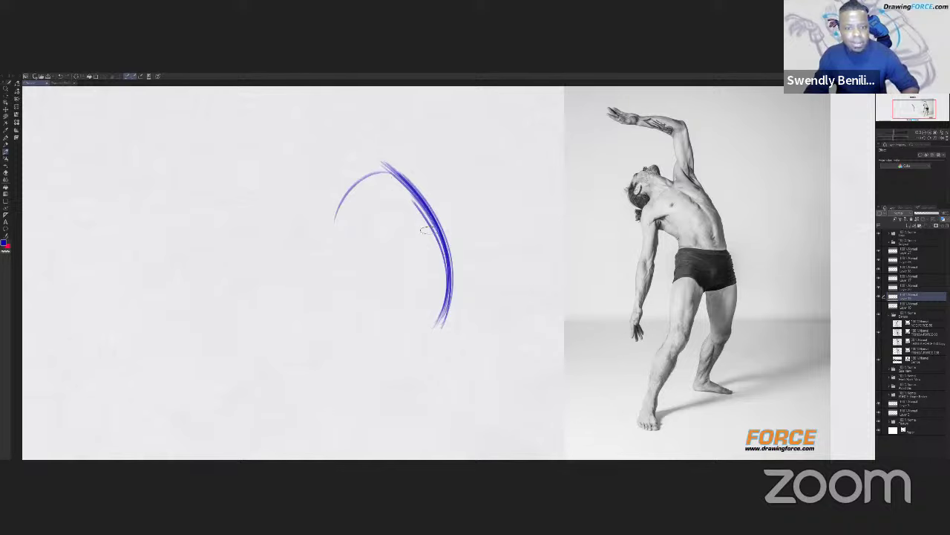
Step: Thicken the torso's long outer curve and the arc over the ribcage, and draw the pelvis's bottom line
{"action": "mouse_move", "coordinate": [437, 306]}
{"action": "left_mouse_down"}
{"action": "mouse_move", "coordinate": [413, 190]}
{"action": "mouse_move", "coordinate": [367, 162]}
{"action": "left_mouse_up"}
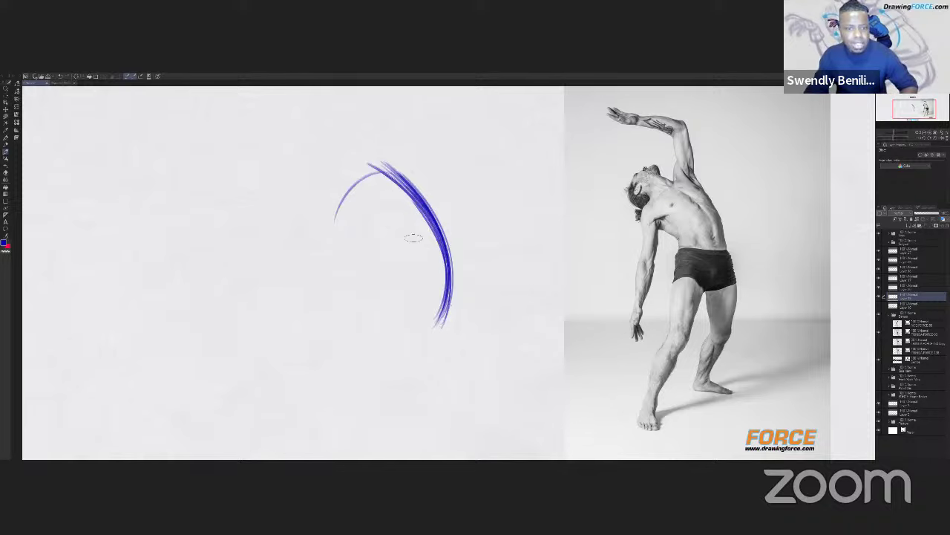
{"action": "left_click_drag", "start_coordinate": [430, 326], "coordinate": [360, 164]}
{"action": "mouse_move", "coordinate": [431, 298]}
{"action": "left_mouse_down"}
{"action": "mouse_move", "coordinate": [356, 172]}
{"action": "mouse_move", "coordinate": [323, 233]}
{"action": "left_mouse_up"}
{"action": "left_click_drag", "start_coordinate": [358, 181], "coordinate": [325, 239]}
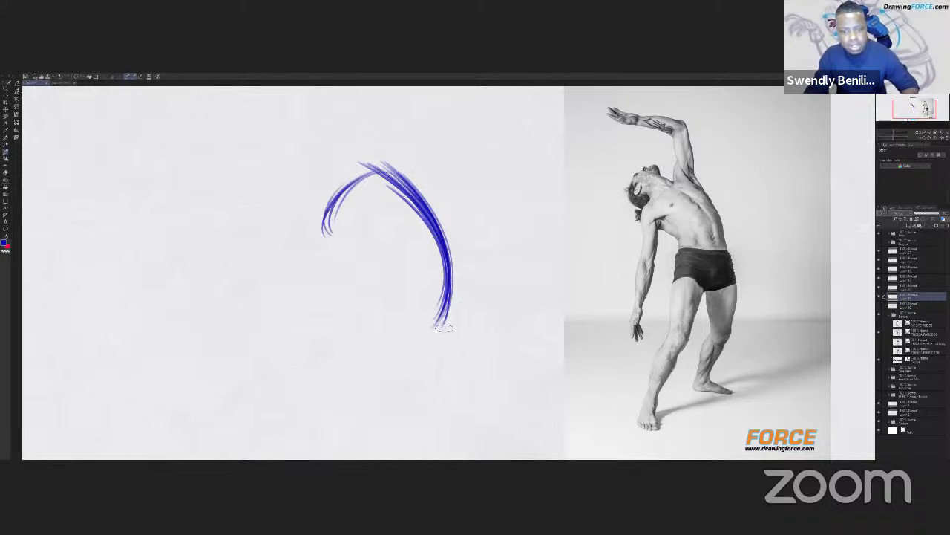
{"action": "left_click_drag", "start_coordinate": [449, 327], "coordinate": [373, 329]}
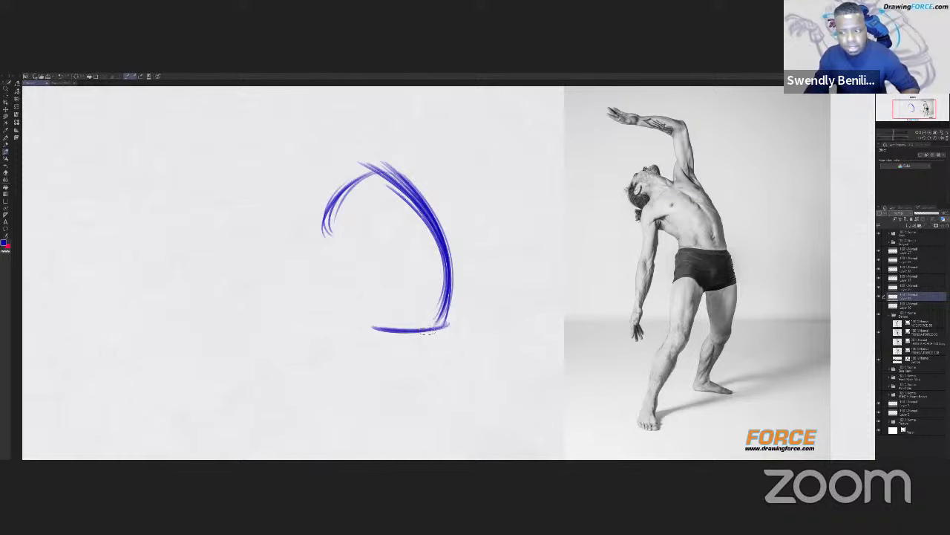
{"action": "left_click_drag", "start_coordinate": [448, 324], "coordinate": [372, 328]}
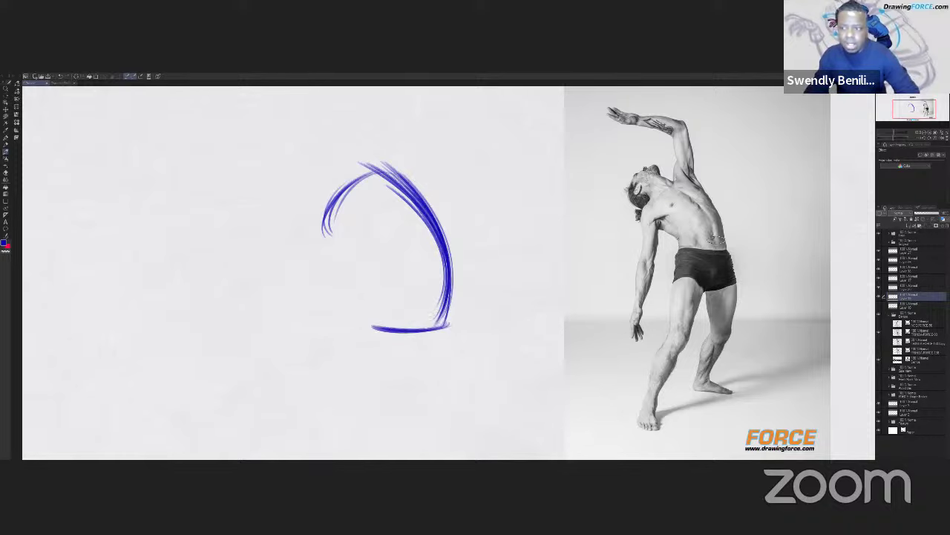
Step: Sketch the torso's bent centre line over the model photo and undo it
{"action": "mouse_move", "coordinate": [706, 211]}
{"action": "left_mouse_down"}
{"action": "mouse_move", "coordinate": [682, 222]}
{"action": "mouse_move", "coordinate": [694, 220]}
{"action": "left_mouse_up"}
{"action": "key", "text": "ctrl+z"}
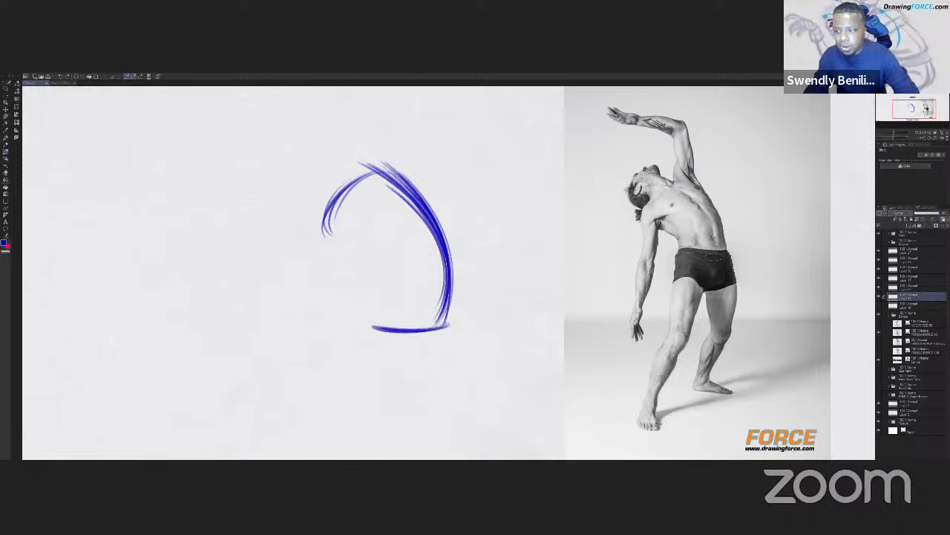
{"action": "mouse_move", "coordinate": [713, 290]}
{"action": "left_mouse_down"}
{"action": "mouse_move", "coordinate": [709, 220]}
{"action": "mouse_move", "coordinate": [672, 186]}
{"action": "left_mouse_up"}
{"action": "left_click_drag", "start_coordinate": [711, 221], "coordinate": [663, 184]}
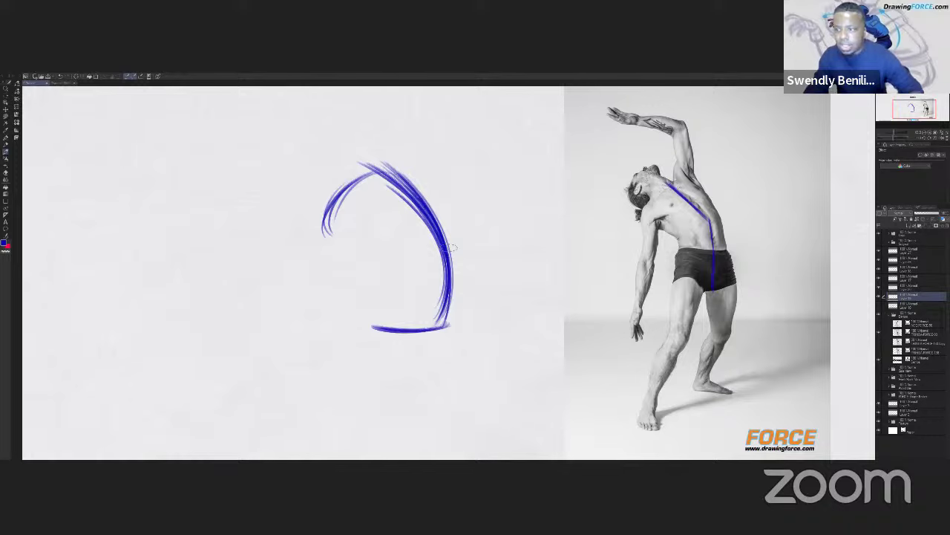
{"action": "key", "text": "ctrl+z"}
{"action": "key", "text": "ctrl+z"}
{"action": "key", "text": "ctrl+z"}
{"action": "key", "text": "ctrl+z"}
{"action": "key", "text": "ctrl+z"}
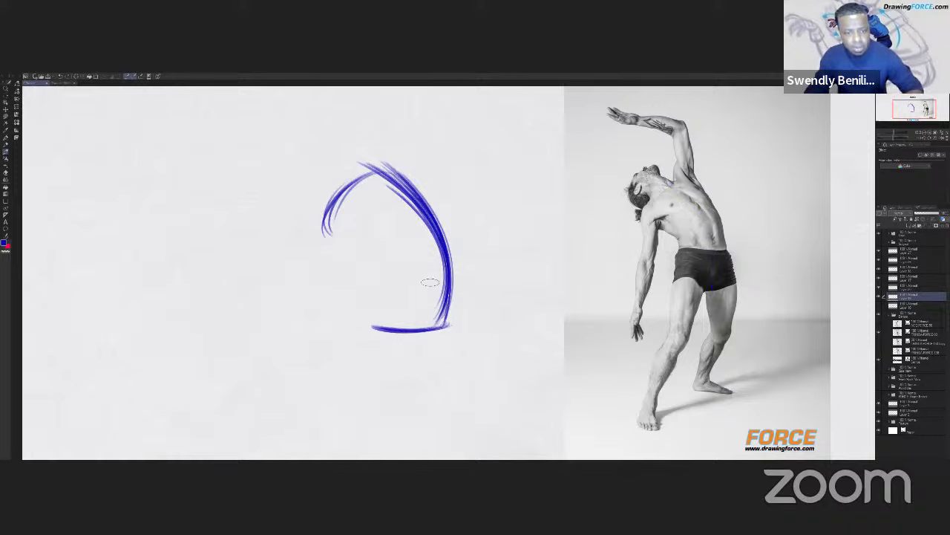
Step: Close the torso outline with the ribcage's slanted lower edge, the pinched waist and the pelvis's side, marking the pinch on the photo
{"action": "mouse_move", "coordinate": [358, 169]}
{"action": "left_mouse_down"}
{"action": "mouse_move", "coordinate": [318, 220]}
{"action": "mouse_move", "coordinate": [382, 262]}
{"action": "left_mouse_up"}
{"action": "left_click_drag", "start_coordinate": [314, 217], "coordinate": [380, 261]}
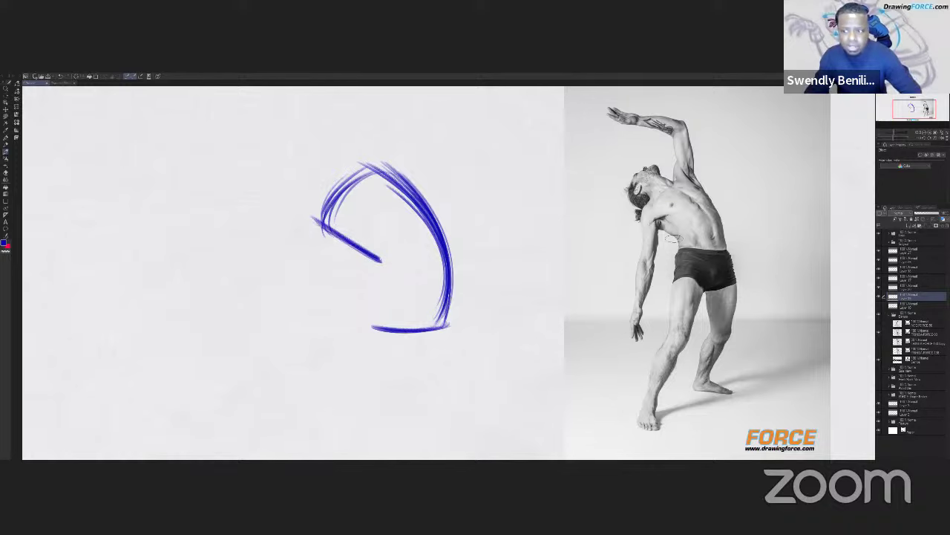
{"action": "left_click_drag", "start_coordinate": [677, 236], "coordinate": [678, 248]}
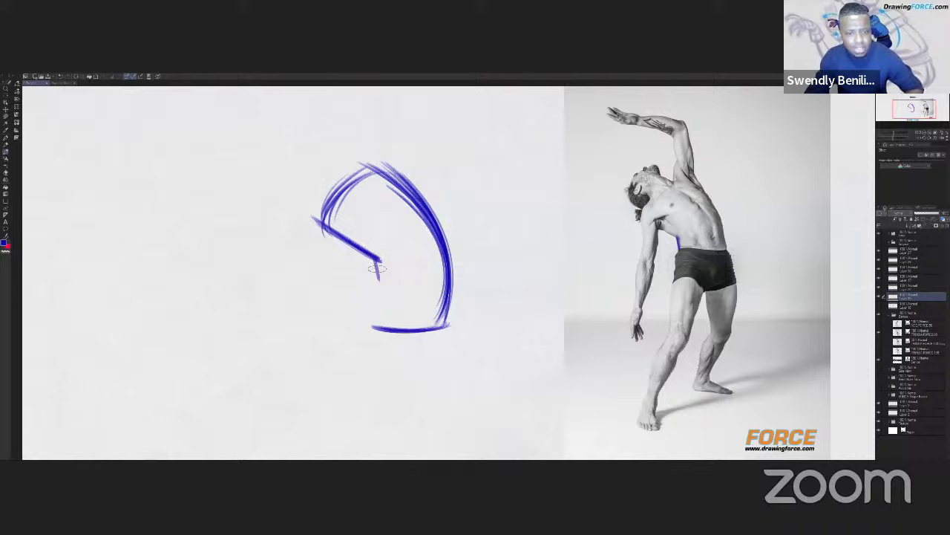
{"action": "left_click_drag", "start_coordinate": [379, 269], "coordinate": [375, 325]}
{"action": "mouse_move", "coordinate": [453, 265]}
{"action": "left_mouse_down"}
{"action": "mouse_move", "coordinate": [443, 331]}
{"action": "mouse_move", "coordinate": [380, 332]}
{"action": "left_mouse_up"}
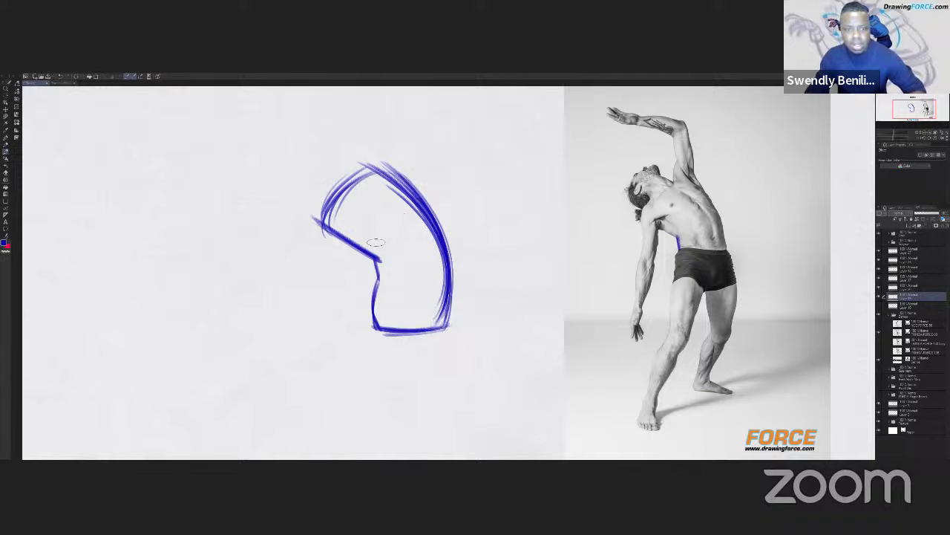
Step: Draw the ribcage's lower arc, the pelvis's upper edge and the curved centre line running down the torso
{"action": "left_click_drag", "start_coordinate": [375, 249], "coordinate": [413, 206]}
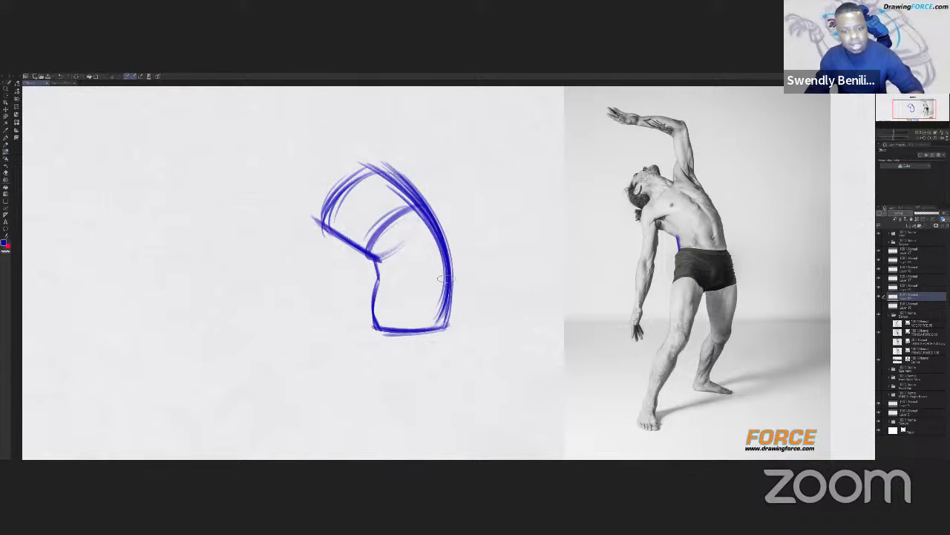
{"action": "left_click_drag", "start_coordinate": [371, 280], "coordinate": [446, 280]}
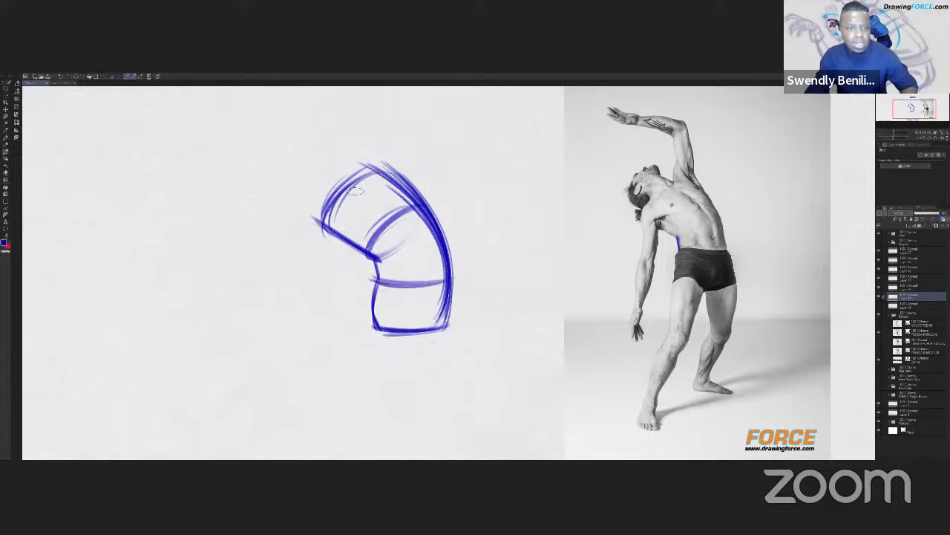
{"action": "mouse_move", "coordinate": [356, 186]}
{"action": "left_mouse_down"}
{"action": "mouse_move", "coordinate": [410, 223]}
{"action": "mouse_move", "coordinate": [428, 310]}
{"action": "left_mouse_up"}
{"action": "left_click_drag", "start_coordinate": [412, 226], "coordinate": [428, 340]}
{"action": "left_click_drag", "start_coordinate": [442, 302], "coordinate": [428, 332]}
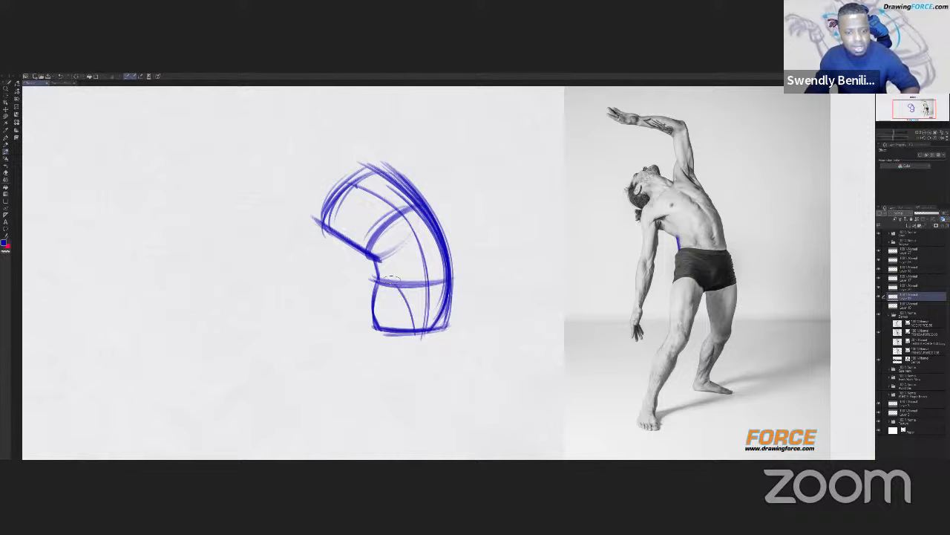
Step: Draw the rounded leg opening and the line across the ribcage's lower side, and darken the pinch at the waist
{"action": "mouse_move", "coordinate": [409, 308]}
{"action": "left_mouse_down"}
{"action": "mouse_move", "coordinate": [452, 285]}
{"action": "mouse_move", "coordinate": [458, 293]}
{"action": "mouse_move", "coordinate": [398, 309]}
{"action": "mouse_move", "coordinate": [374, 312]}
{"action": "left_mouse_up"}
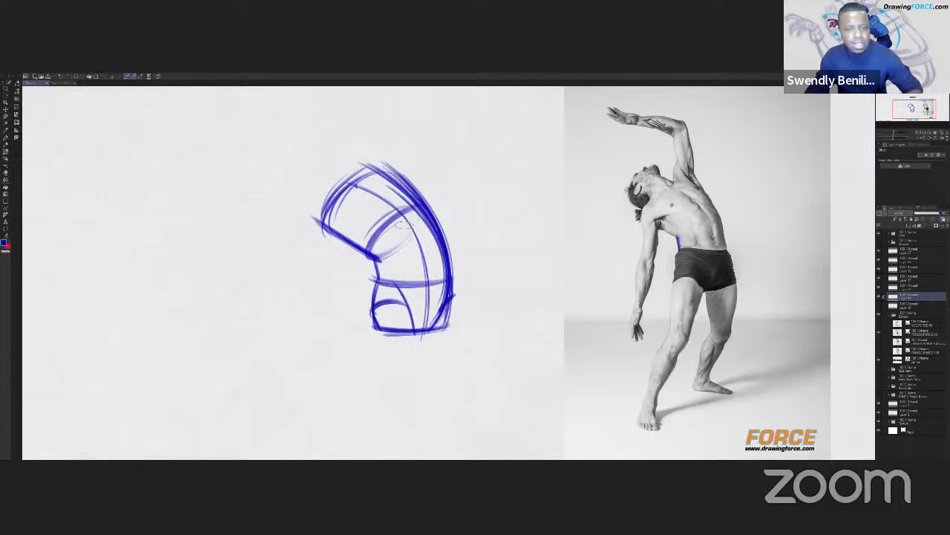
{"action": "mouse_move", "coordinate": [376, 248]}
{"action": "left_mouse_down"}
{"action": "mouse_move", "coordinate": [413, 209]}
{"action": "mouse_move", "coordinate": [438, 253]}
{"action": "left_mouse_up"}
{"action": "left_click_drag", "start_coordinate": [382, 308], "coordinate": [370, 317]}
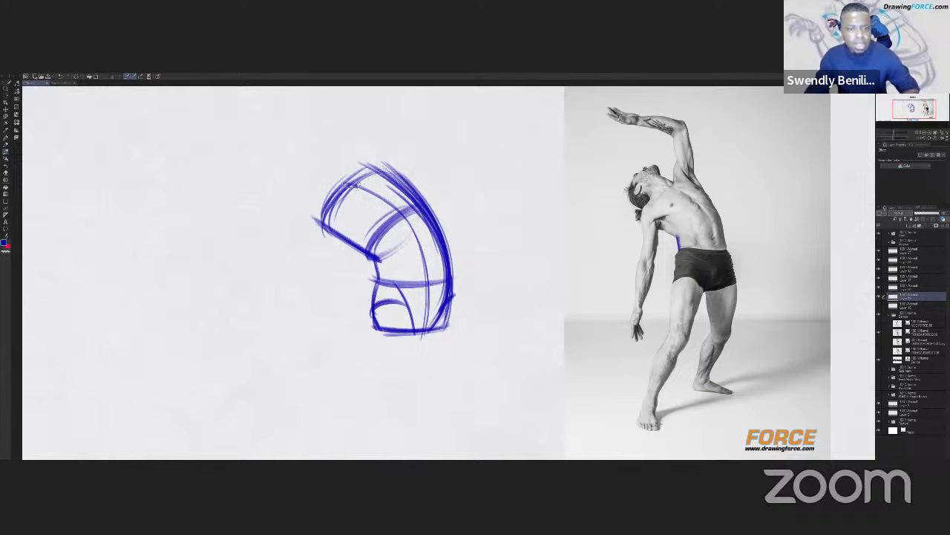
{"action": "mouse_move", "coordinate": [349, 186]}
{"action": "left_mouse_down"}
{"action": "mouse_move", "coordinate": [392, 210]}
{"action": "mouse_move", "coordinate": [396, 253]}
{"action": "mouse_move", "coordinate": [372, 256]}
{"action": "left_mouse_up"}
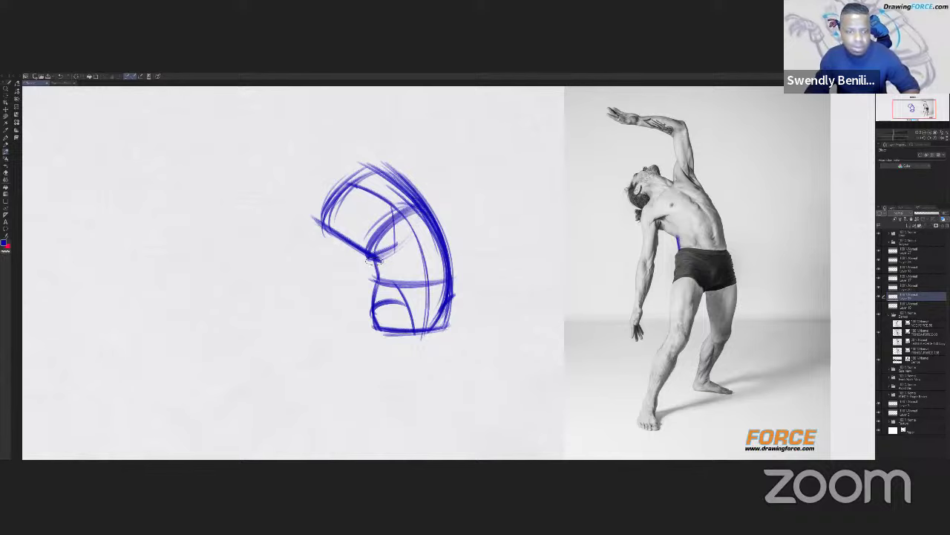
{"action": "left_click_drag", "start_coordinate": [366, 262], "coordinate": [380, 260]}
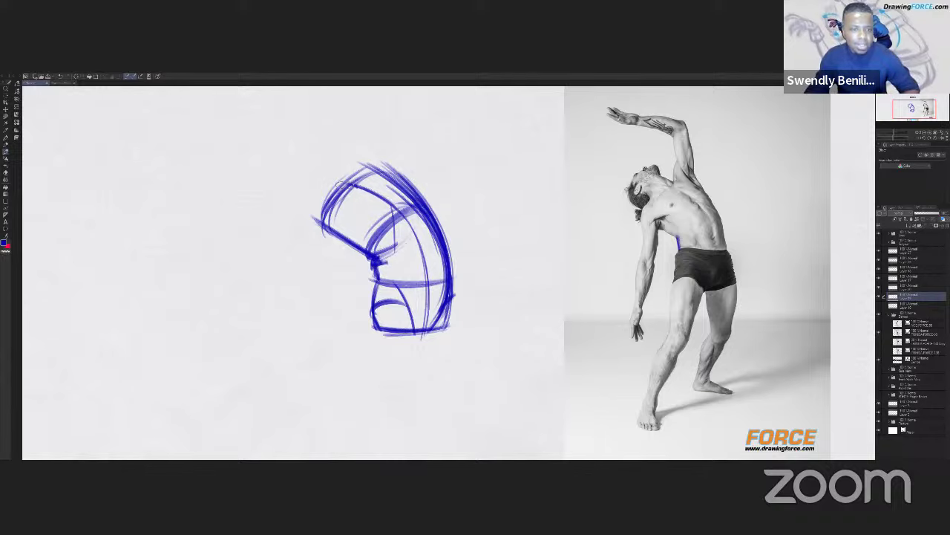
Step: Reinforce the torso's stretched outer curve and the pelvis's outline with darker blue strokes
{"action": "mouse_move", "coordinate": [330, 214]}
{"action": "left_mouse_down"}
{"action": "mouse_move", "coordinate": [384, 169]}
{"action": "mouse_move", "coordinate": [438, 245]}
{"action": "mouse_move", "coordinate": [448, 320]}
{"action": "left_mouse_up"}
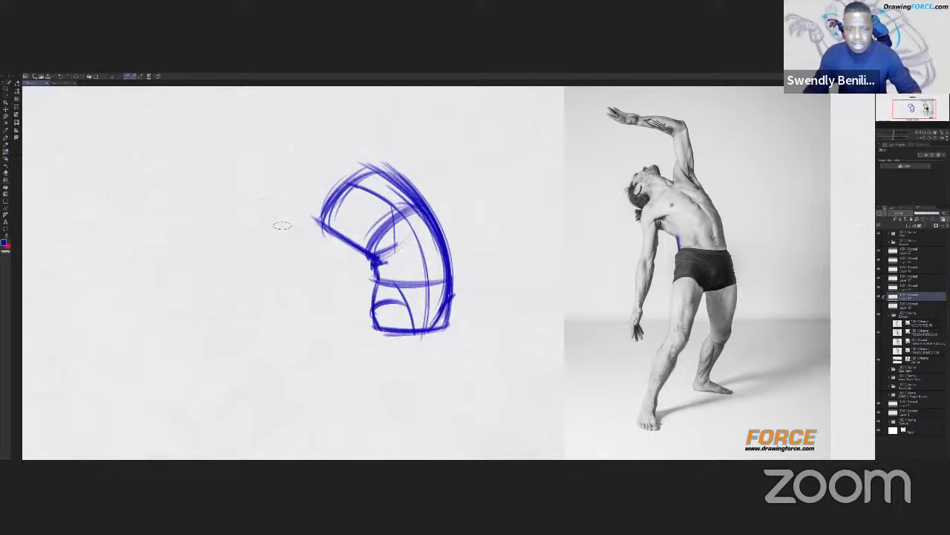
{"action": "mouse_move", "coordinate": [316, 269]}
{"action": "left_mouse_down"}
{"action": "mouse_move", "coordinate": [333, 289]}
{"action": "mouse_move", "coordinate": [326, 273]}
{"action": "left_mouse_up"}
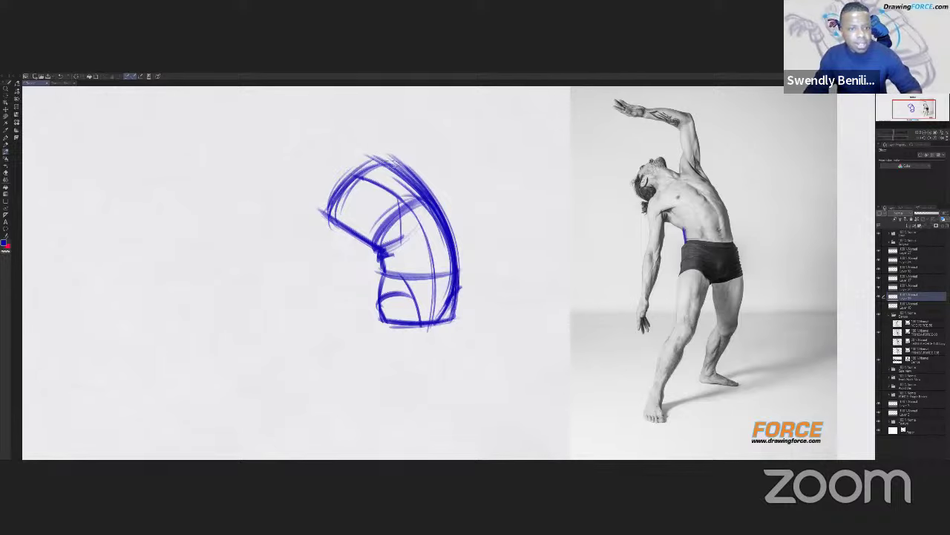
{"action": "left_click_drag", "start_coordinate": [388, 158], "coordinate": [449, 245]}
{"action": "mouse_move", "coordinate": [457, 317]}
{"action": "left_mouse_down"}
{"action": "mouse_move", "coordinate": [375, 324]}
{"action": "mouse_move", "coordinate": [394, 299]}
{"action": "left_mouse_up"}
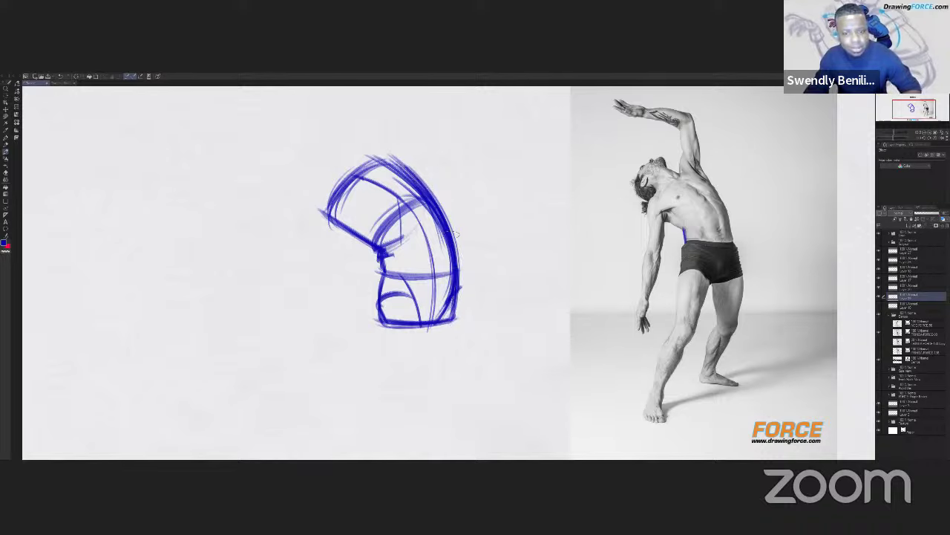
{"action": "left_click_drag", "start_coordinate": [380, 278], "coordinate": [377, 295]}
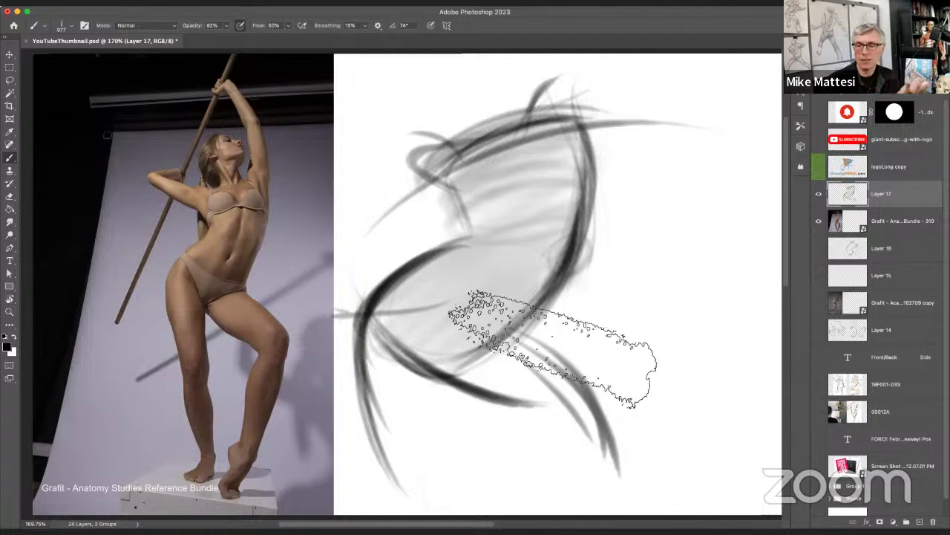
Step: Hide the Layer 17 torso drawing and the Grafit model photo, and show the FORCE February giveaway text
{"action": "left_click", "coordinate": [818, 197]}
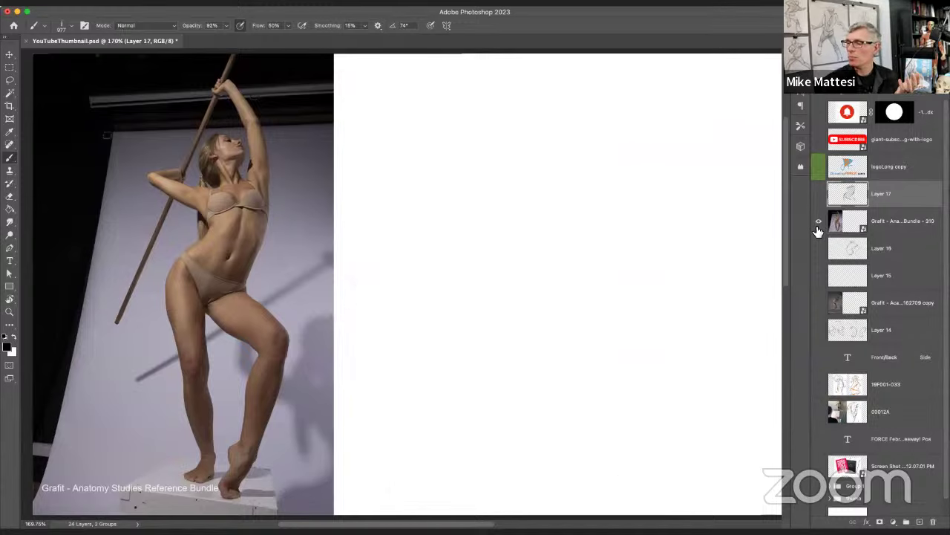
{"action": "left_click", "coordinate": [818, 223]}
{"action": "left_click", "coordinate": [819, 439]}
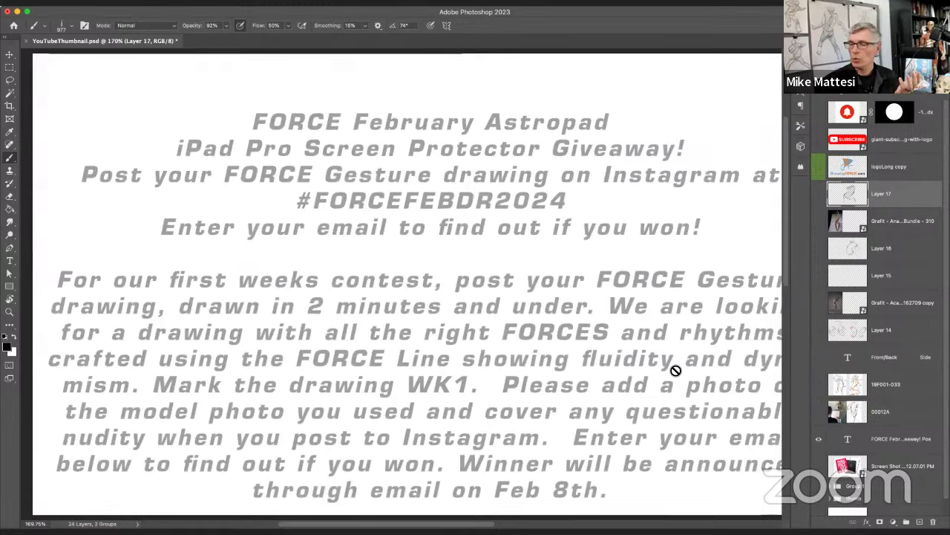
{"action": "key", "text": "z"}
{"action": "left_click_drag", "start_coordinate": [579, 342], "coordinate": [574, 339]}
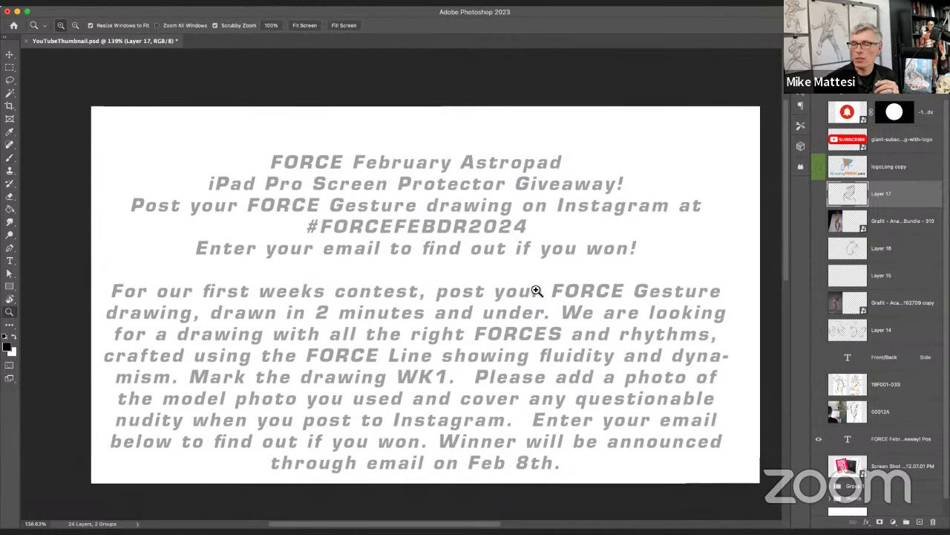